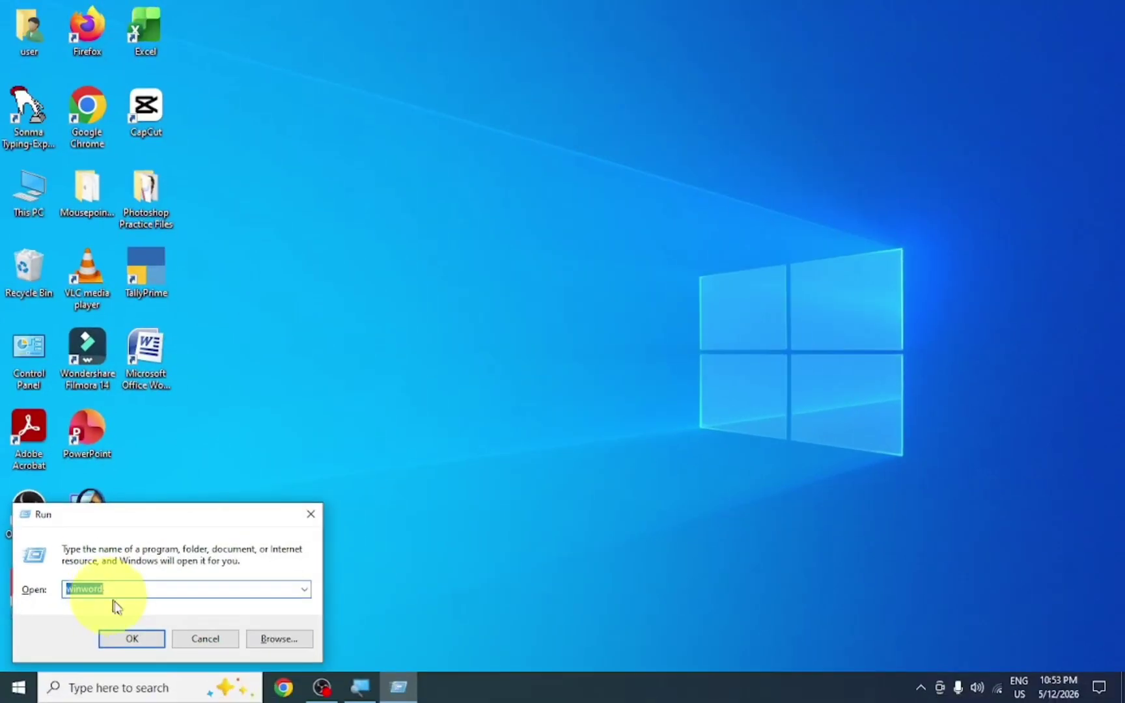
# Start Microsoft Word 2007 from the Run dialog with winword to open a blank Document1
pyautogui.click(131, 639)
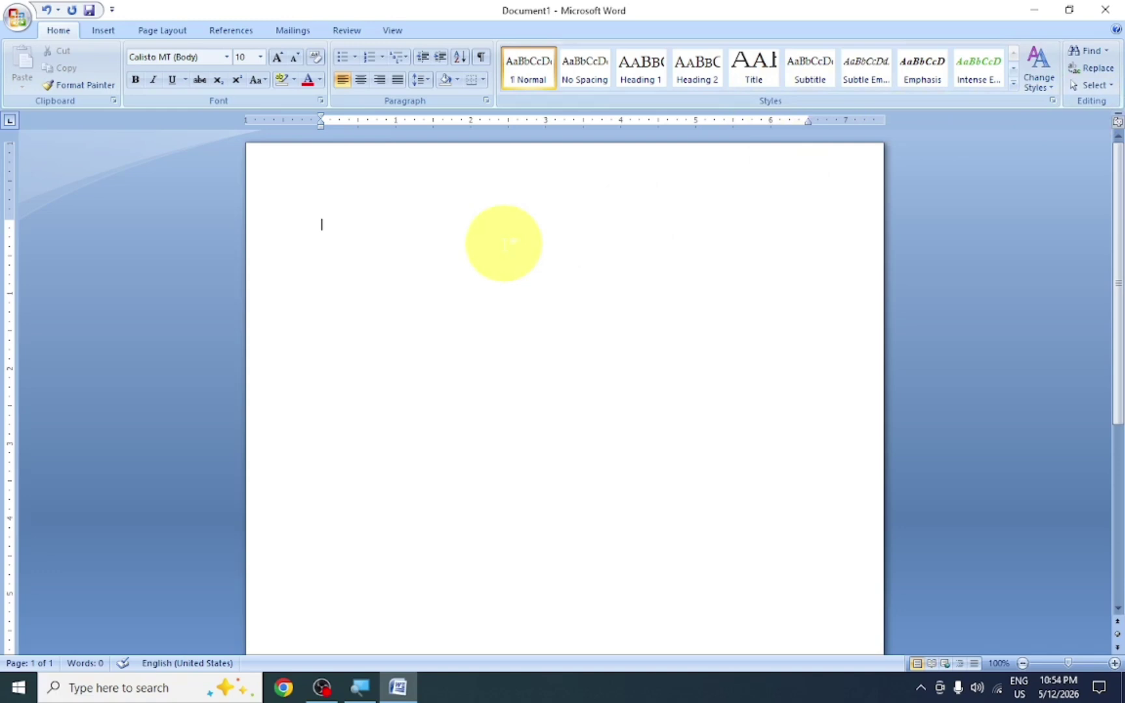
pyautogui.click(357, 59)
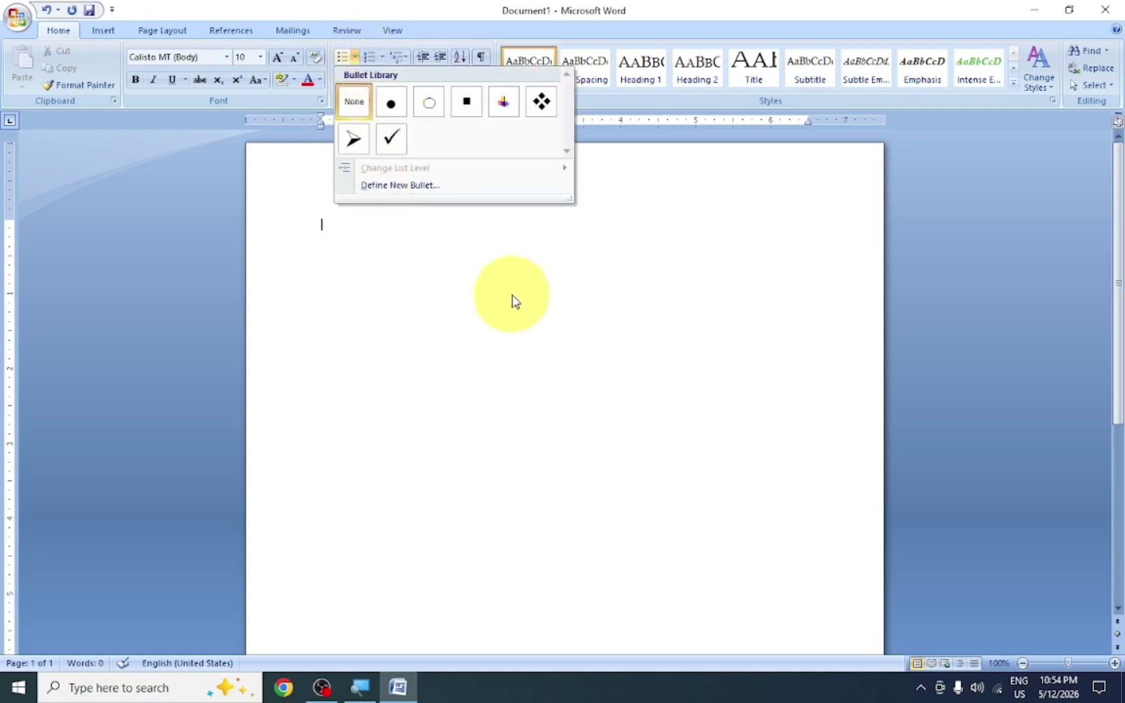
pyautogui.click(512, 245)
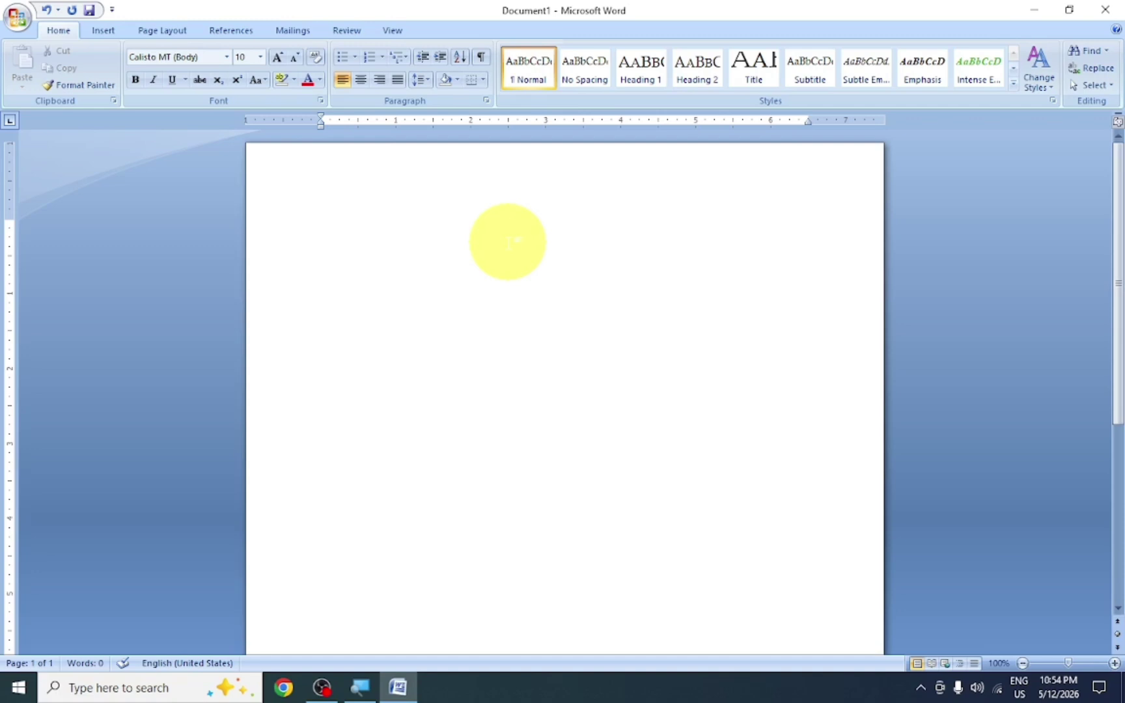
# Generate three paragraphs (185 words) of sample text with the =rand() formula
pyautogui.write('=rand()')
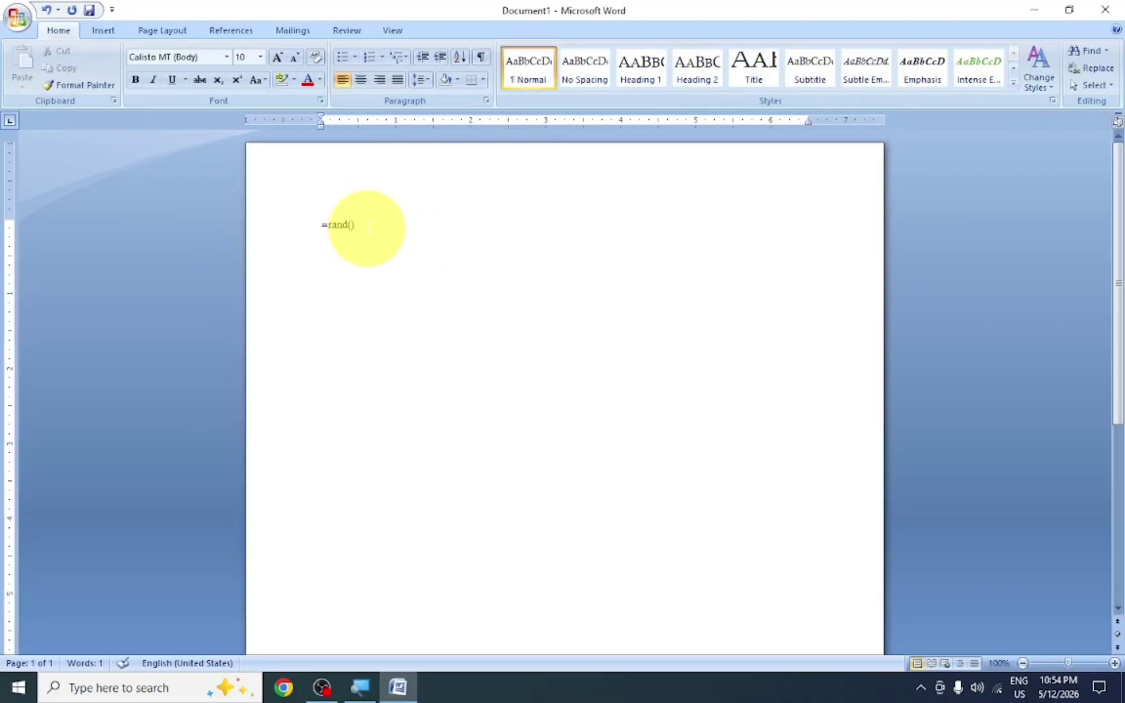
pyautogui.press('Return')
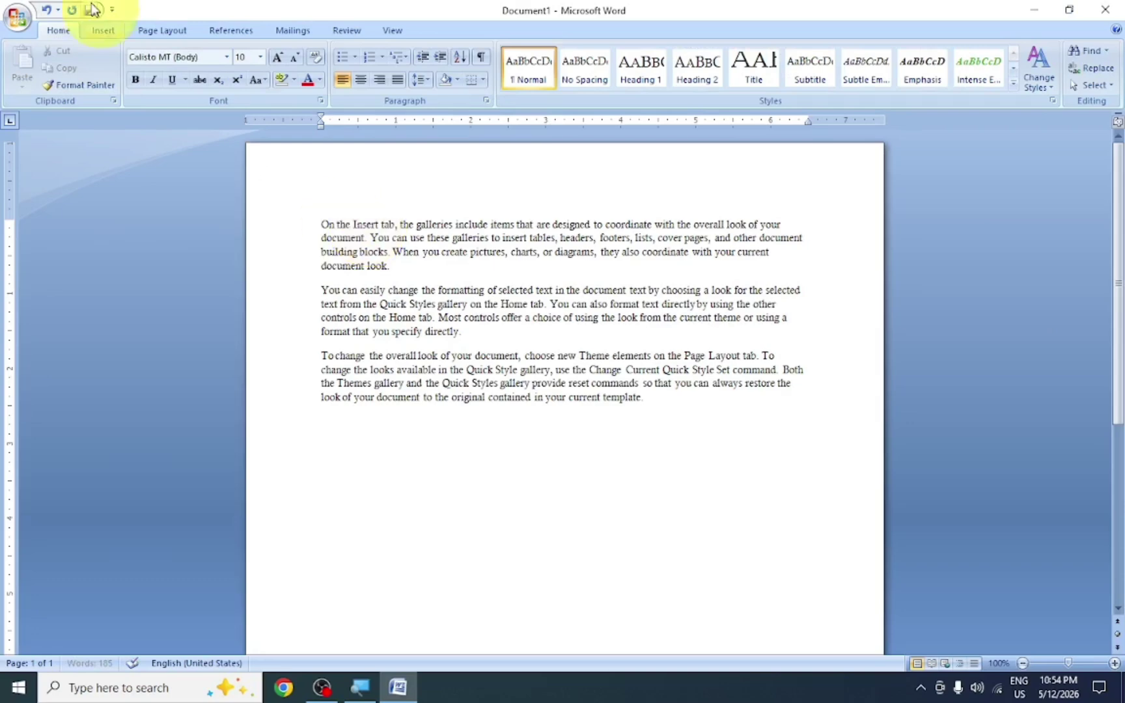
# Apply arrow bullets to the three sample paragraphs
pyautogui.moveTo(645, 397); pyautogui.dragTo(330, 226)
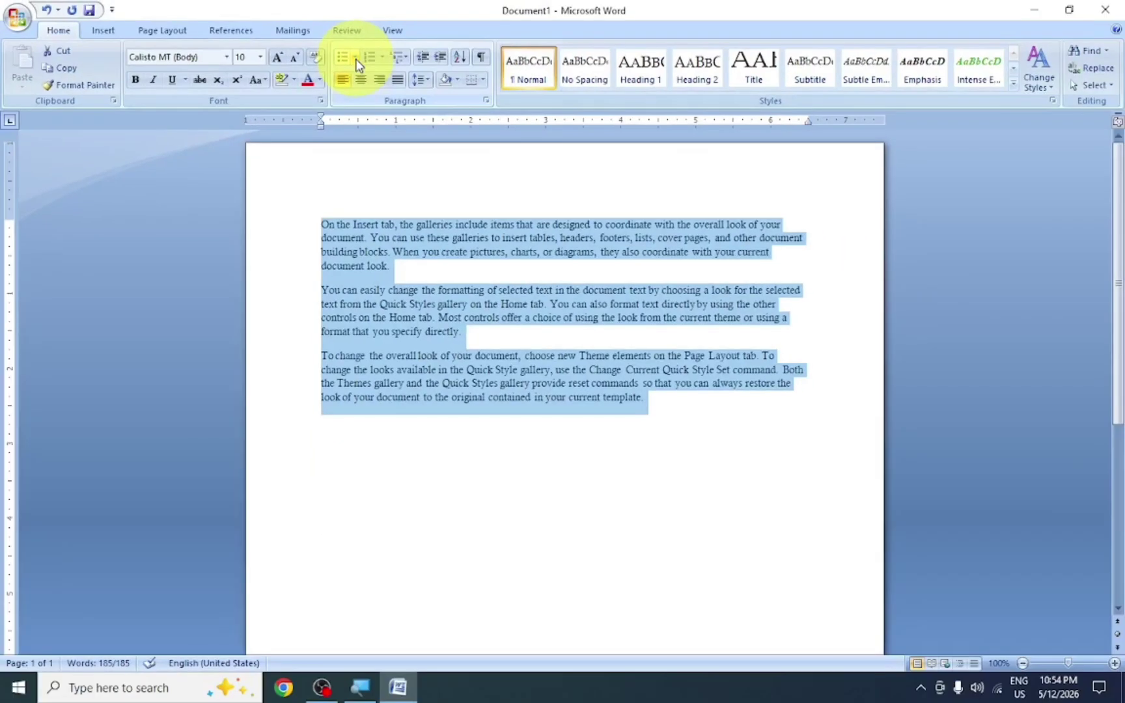
pyautogui.click(356, 58)
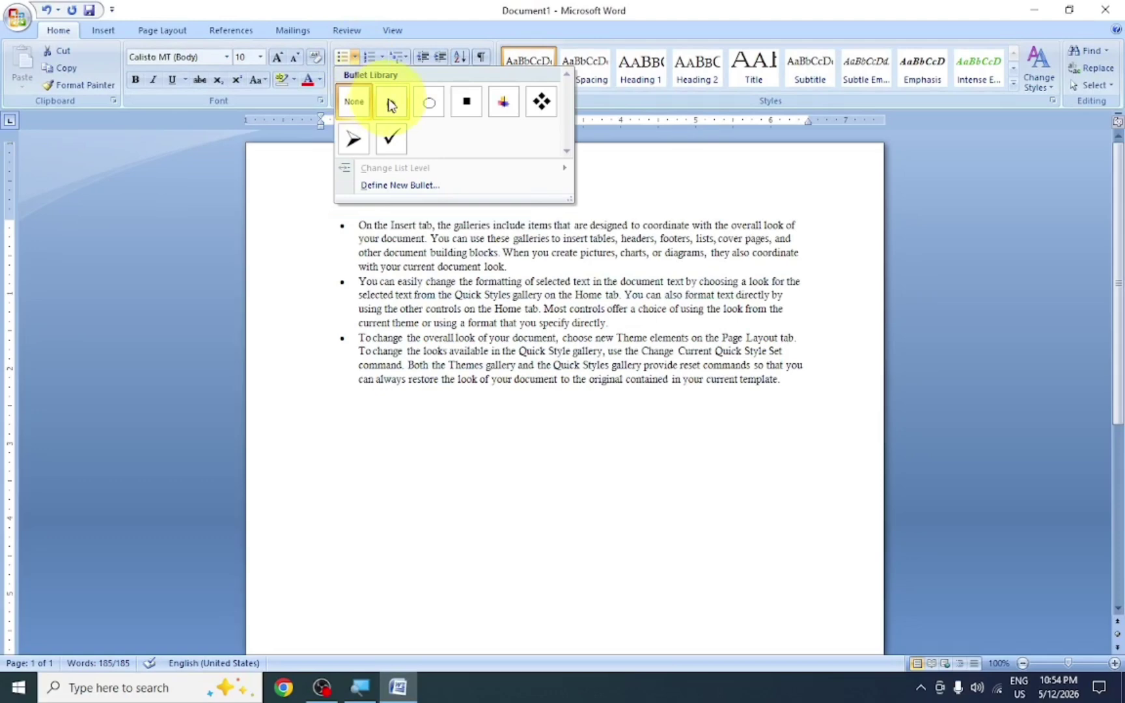
pyautogui.click(372, 143)
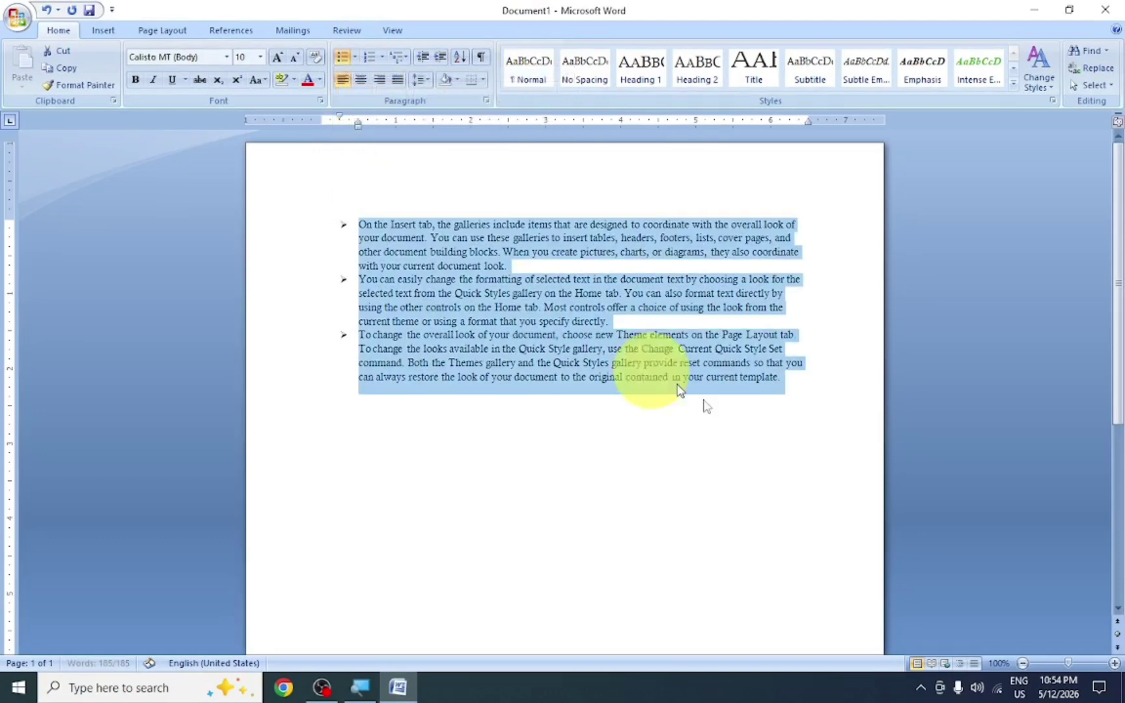
# Add bulleted lines Gdsu, Fghf and sgih after the last paragraph
pyautogui.click(793, 384)
pyautogui.press('Return')
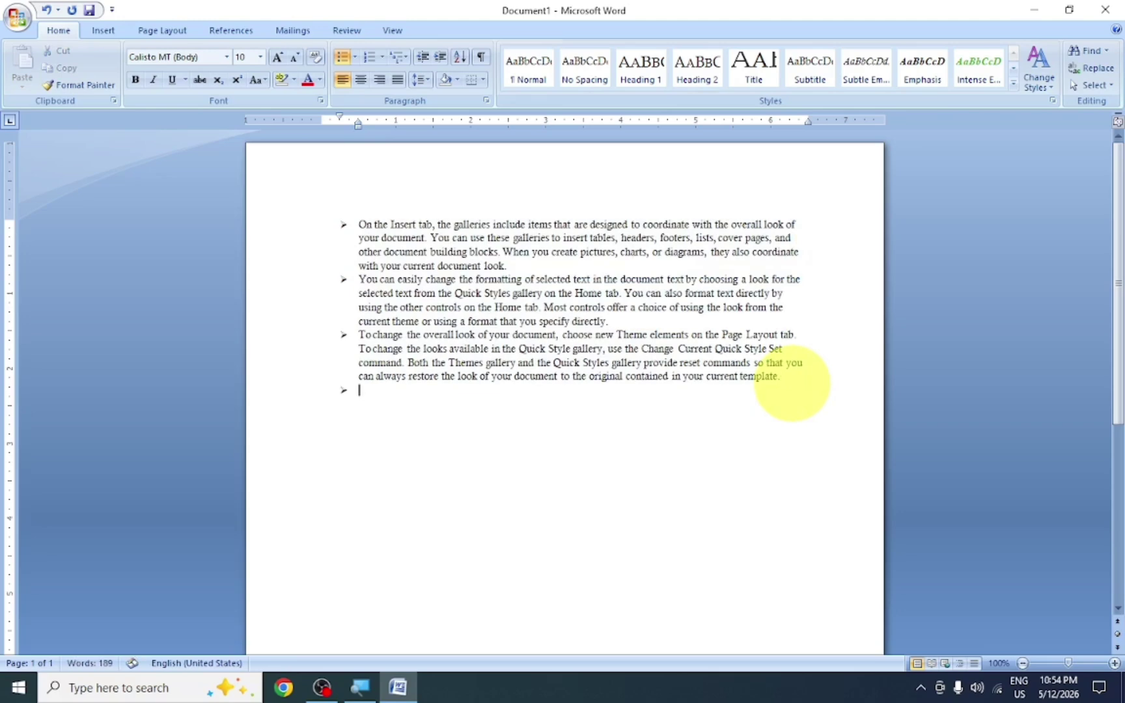
pyautogui.write('gdsu')
pyautogui.press('Return')
pyautogui.write('fghf')
pyautogui.press('Return')
pyautogui.write('sgih')
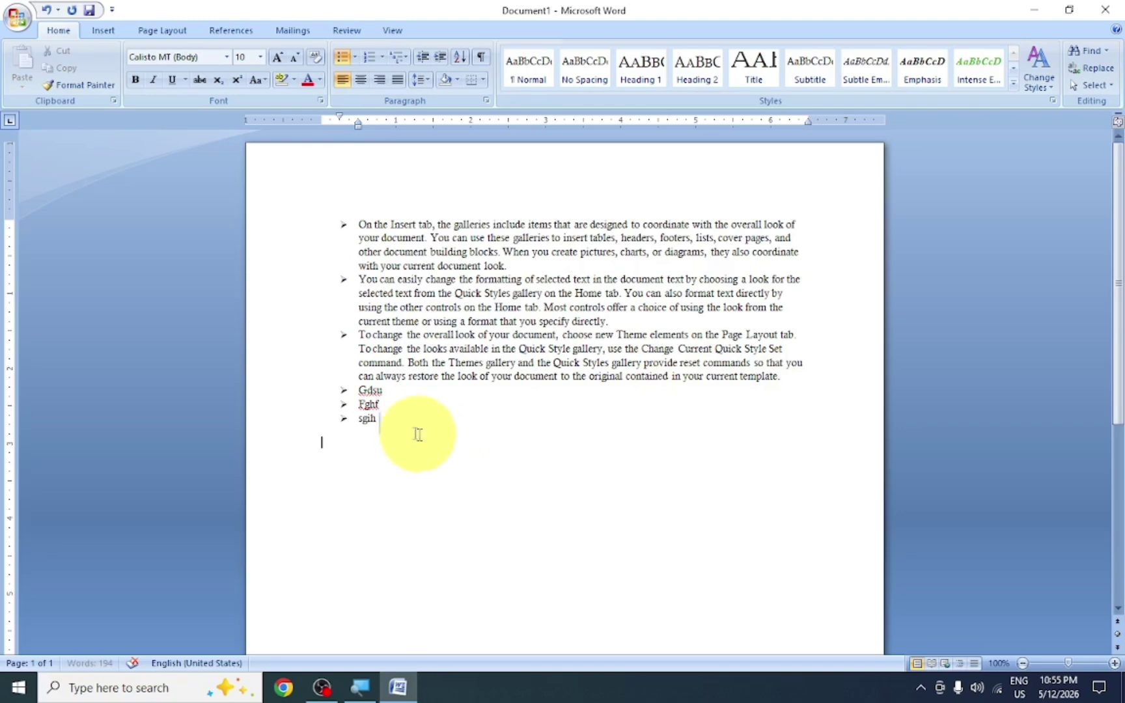
# Remove the bullets from all paragraphs by choosing None
pyautogui.moveTo(416, 432); pyautogui.dragTo(345, 236)
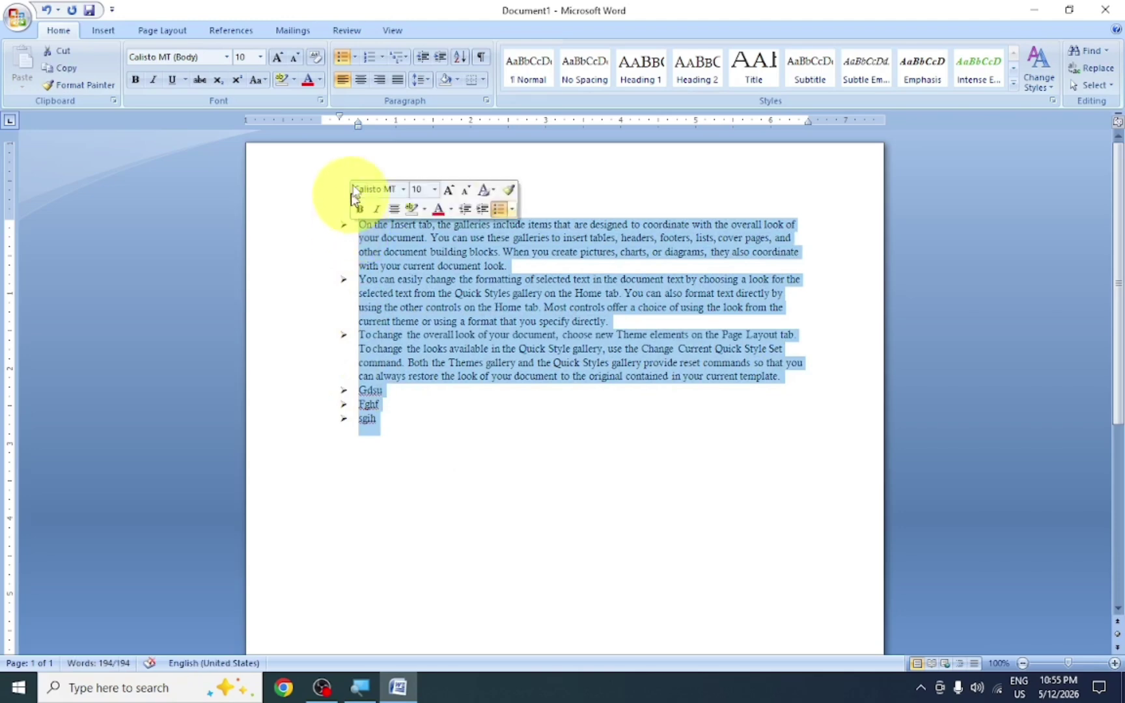
pyautogui.click(356, 57)
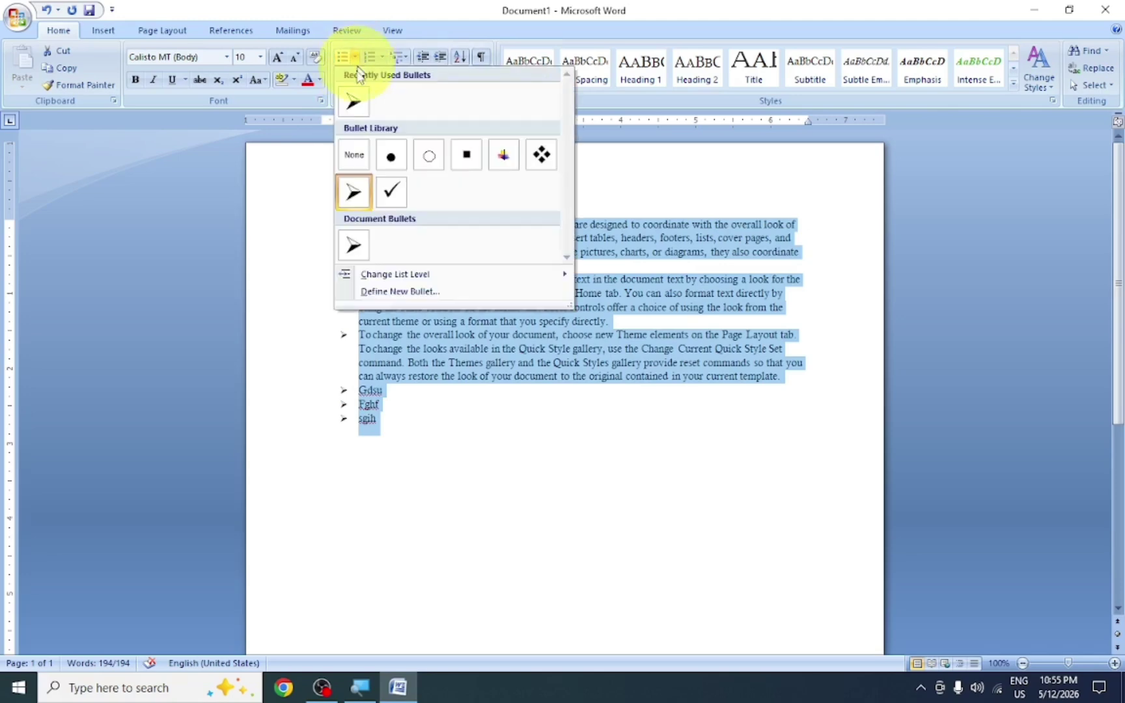
pyautogui.click(355, 159)
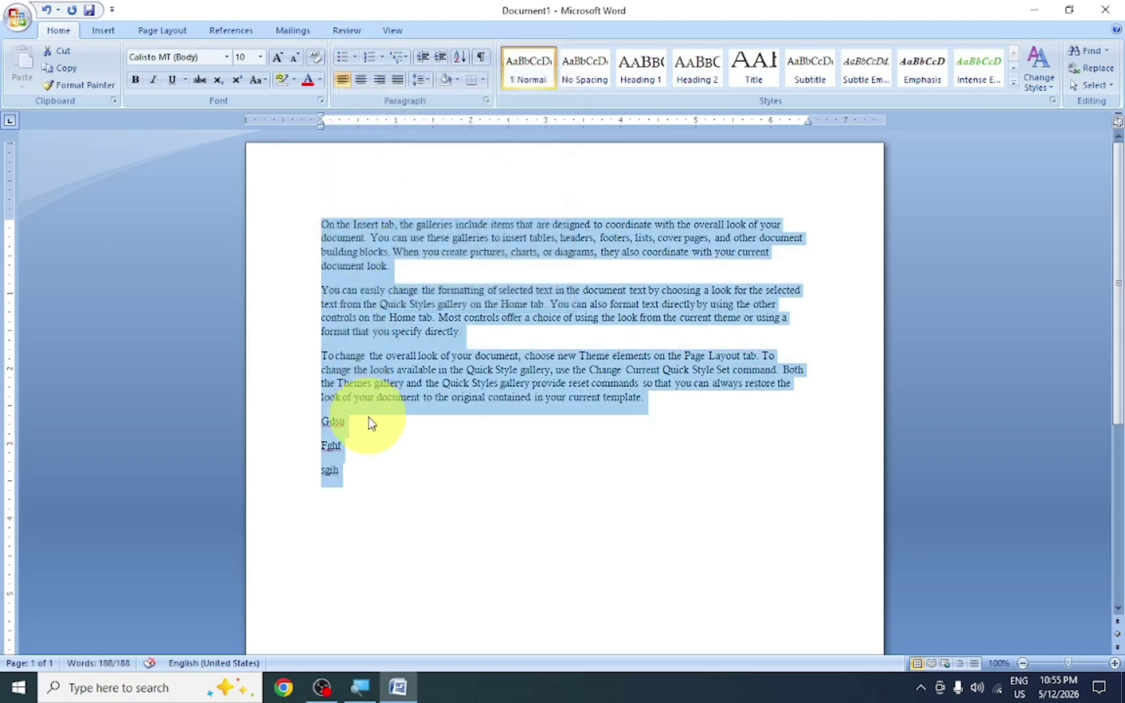
# Delete the Gdsu, Fghf and sgih lines
pyautogui.click(379, 472)
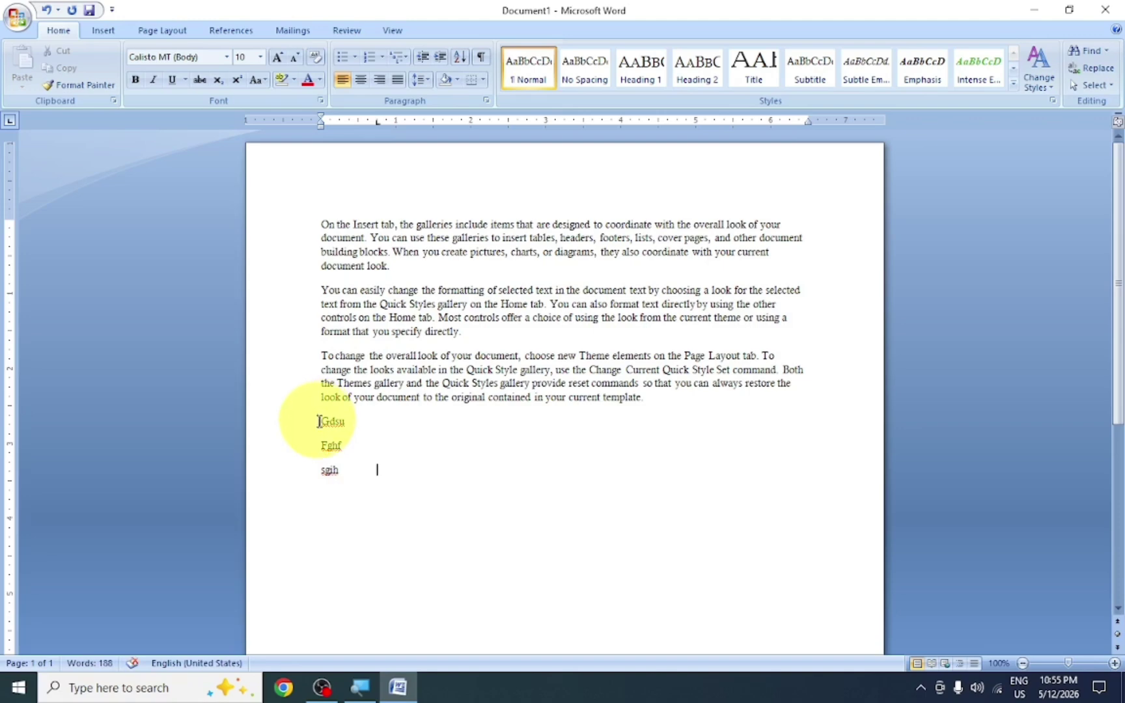
pyautogui.moveTo(318, 422); pyautogui.dragTo(339, 477)
pyautogui.press('BackSpace')
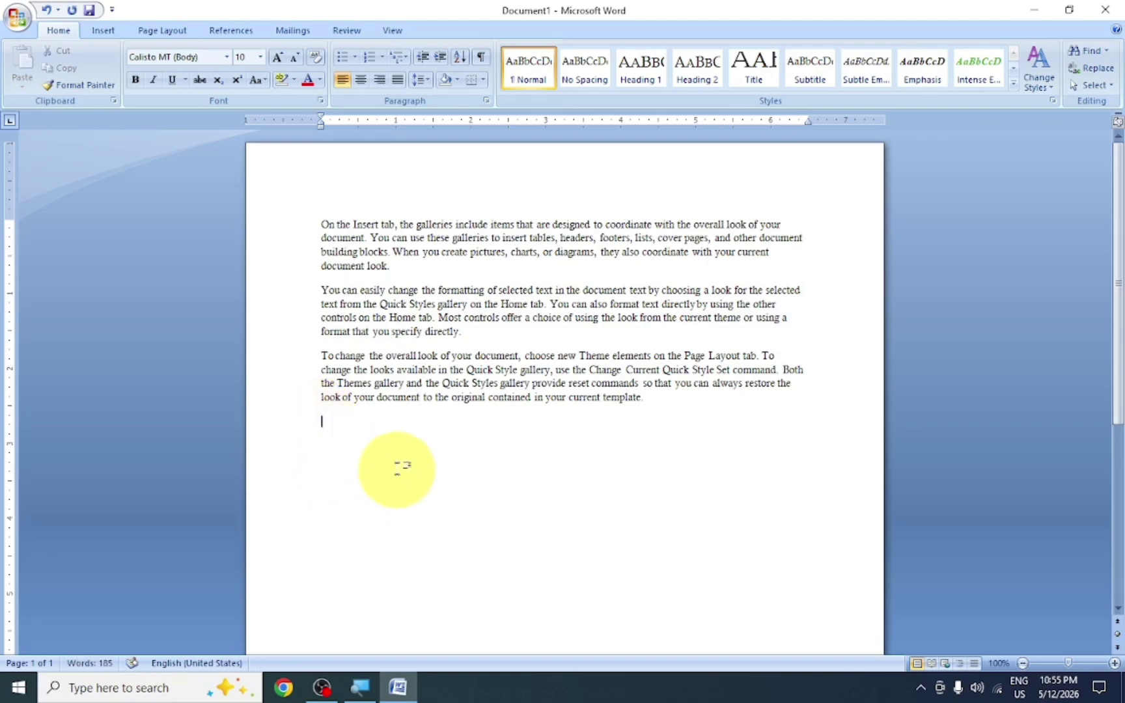
# Preview the Bullets and Numbering galleries on the paragraphs without applying either
pyautogui.moveTo(647, 405); pyautogui.dragTo(289, 218)
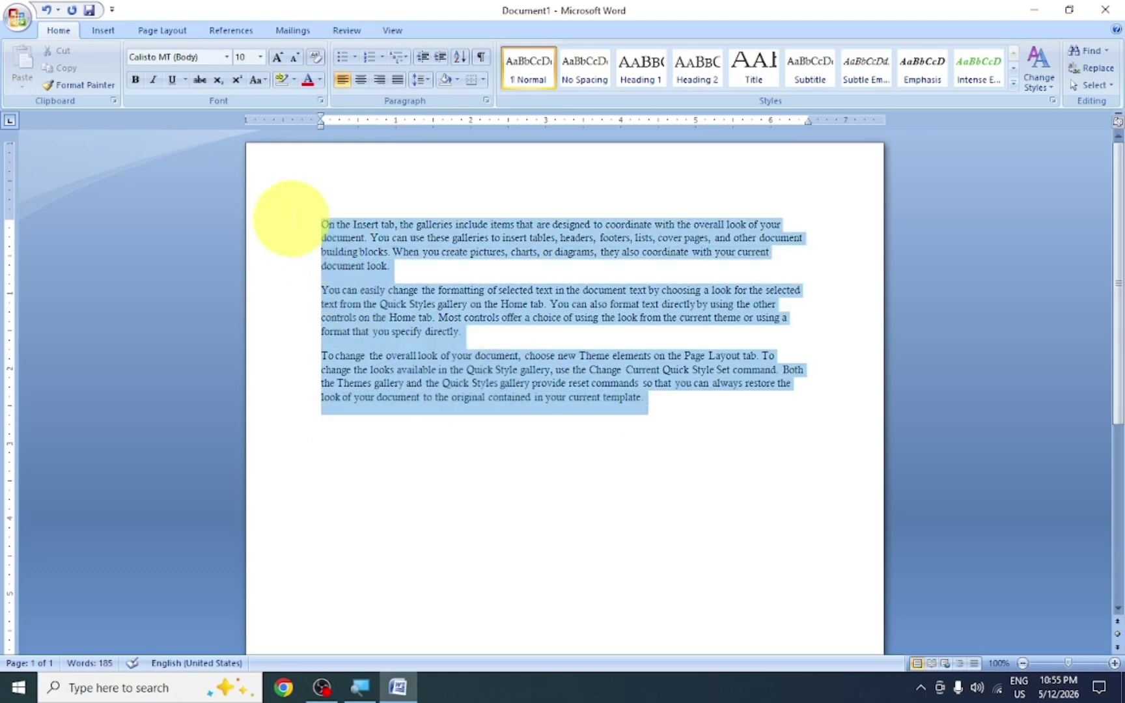
pyautogui.click(354, 57)
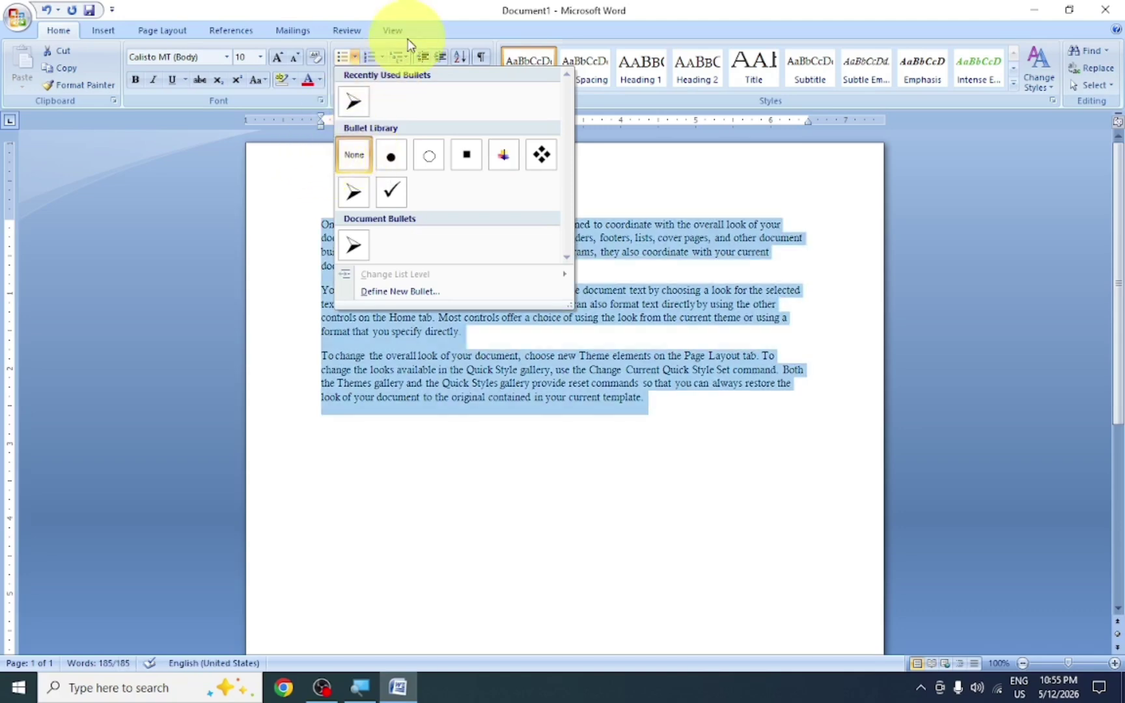
pyautogui.click(290, 194)
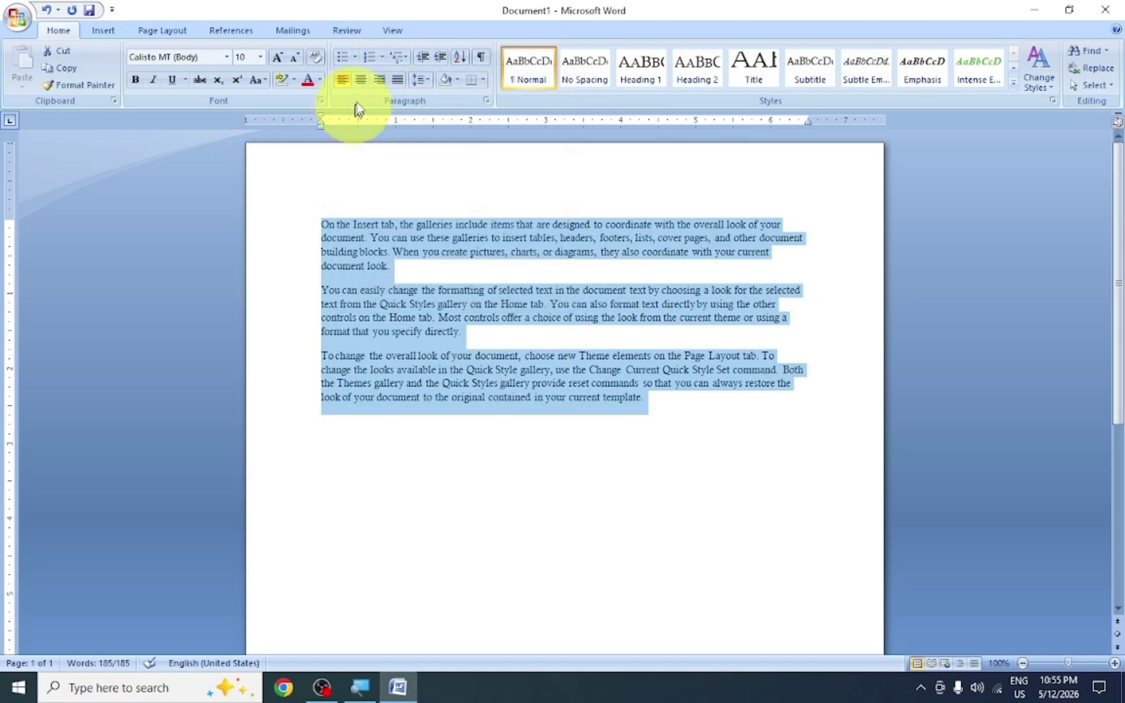
pyautogui.click(382, 59)
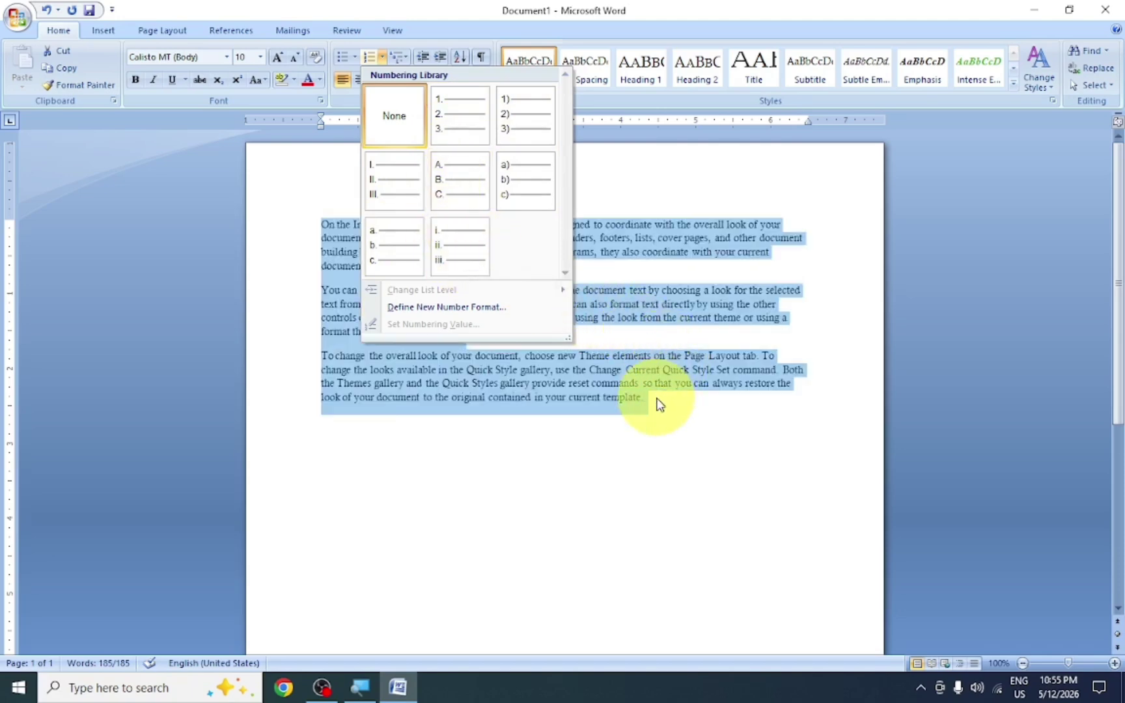
pyautogui.click(658, 400)
# Preview the Multilevel List styles without applying one, then deselect the text
pyautogui.moveTo(651, 399); pyautogui.dragTo(157, 139)
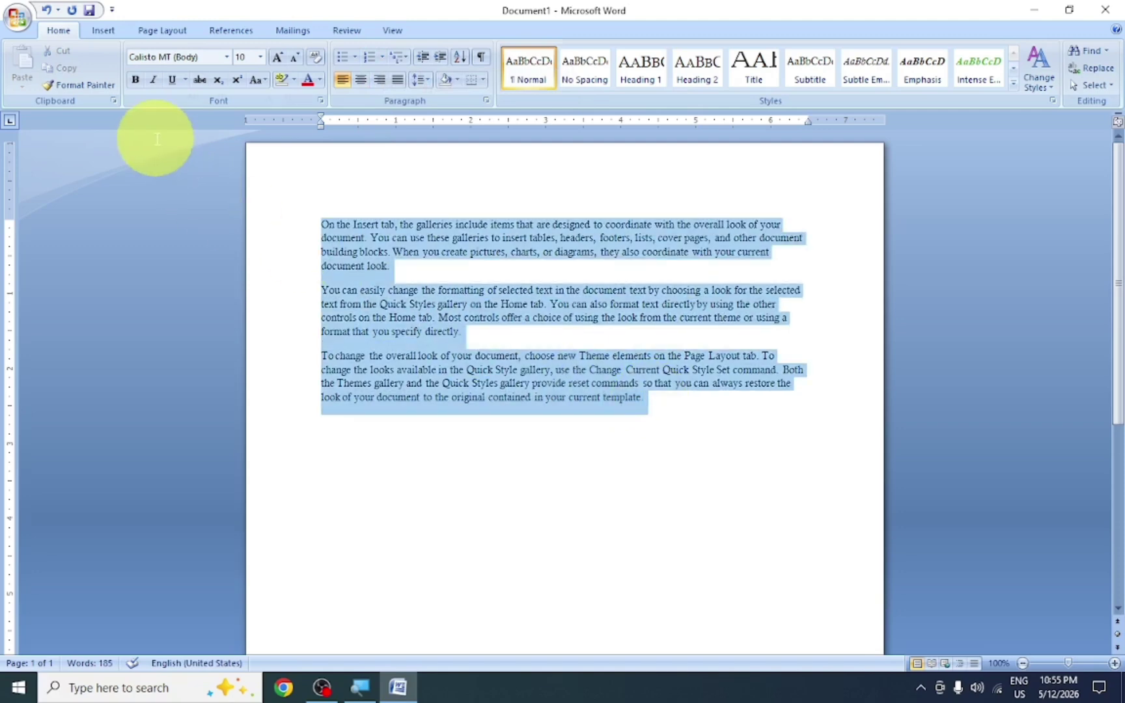
pyautogui.click(405, 58)
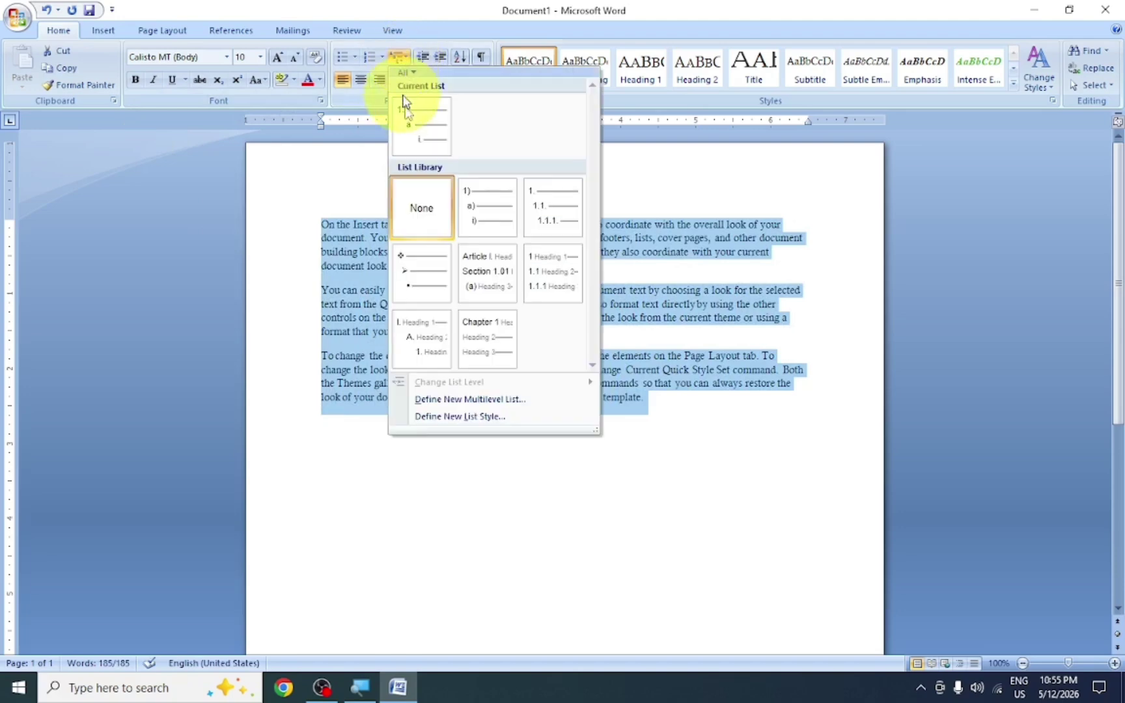
pyautogui.moveTo(493, 254)
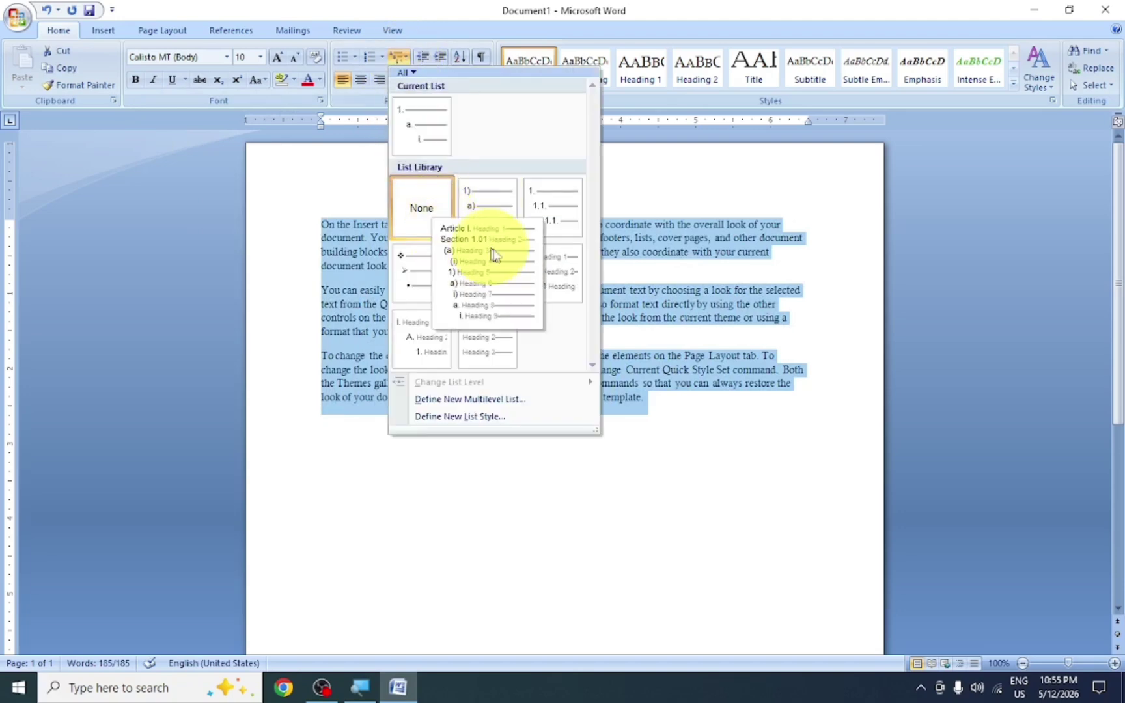
pyautogui.click(709, 420)
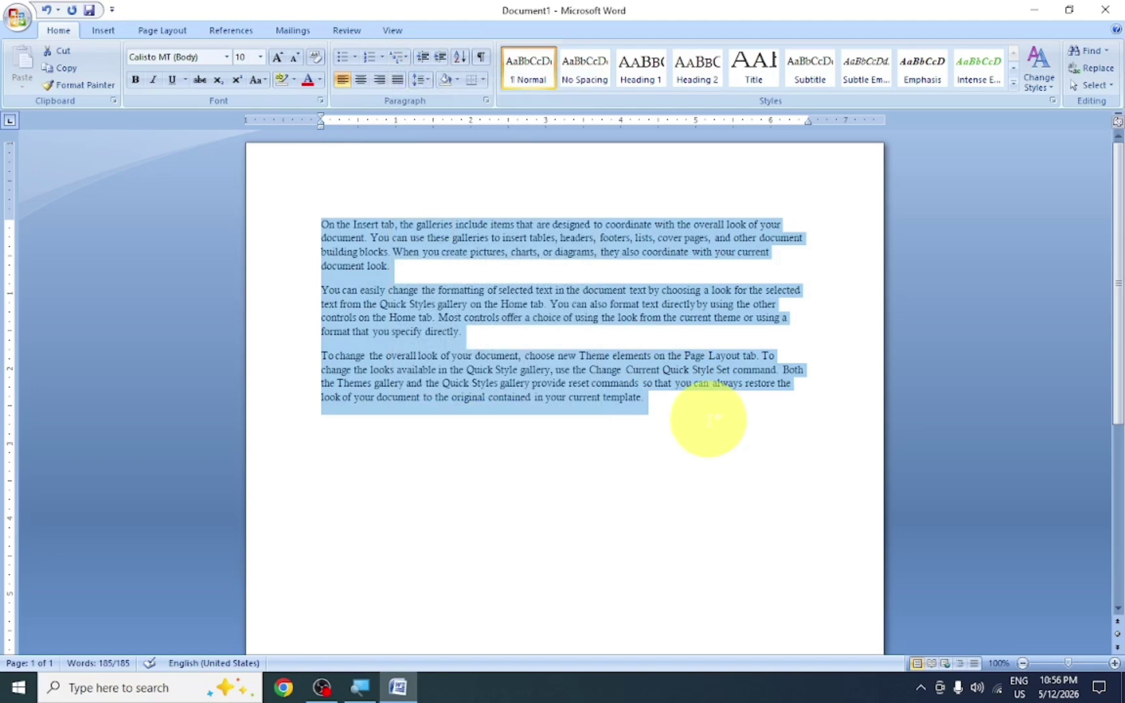
pyautogui.click(708, 420)
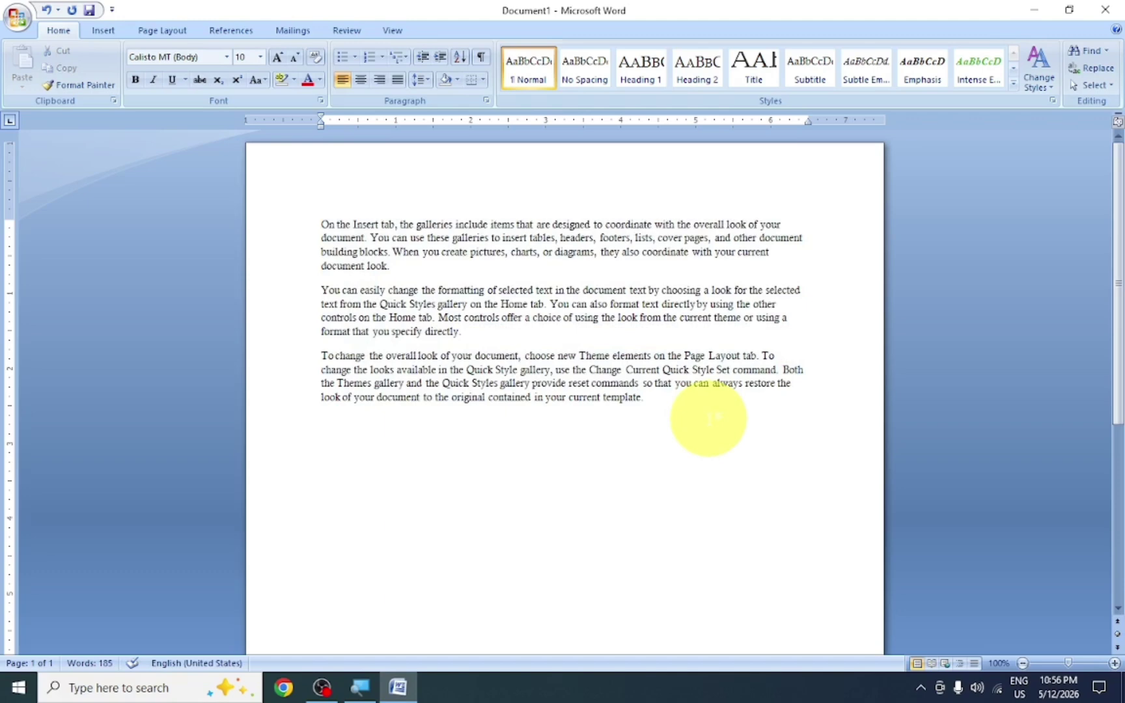
# Add the line 'Tajmahal kaha hai' and format it with the 1) a) i) multilevel list style
pyautogui.press('Return')
pyautogui.write('tajmahal kaha hai')
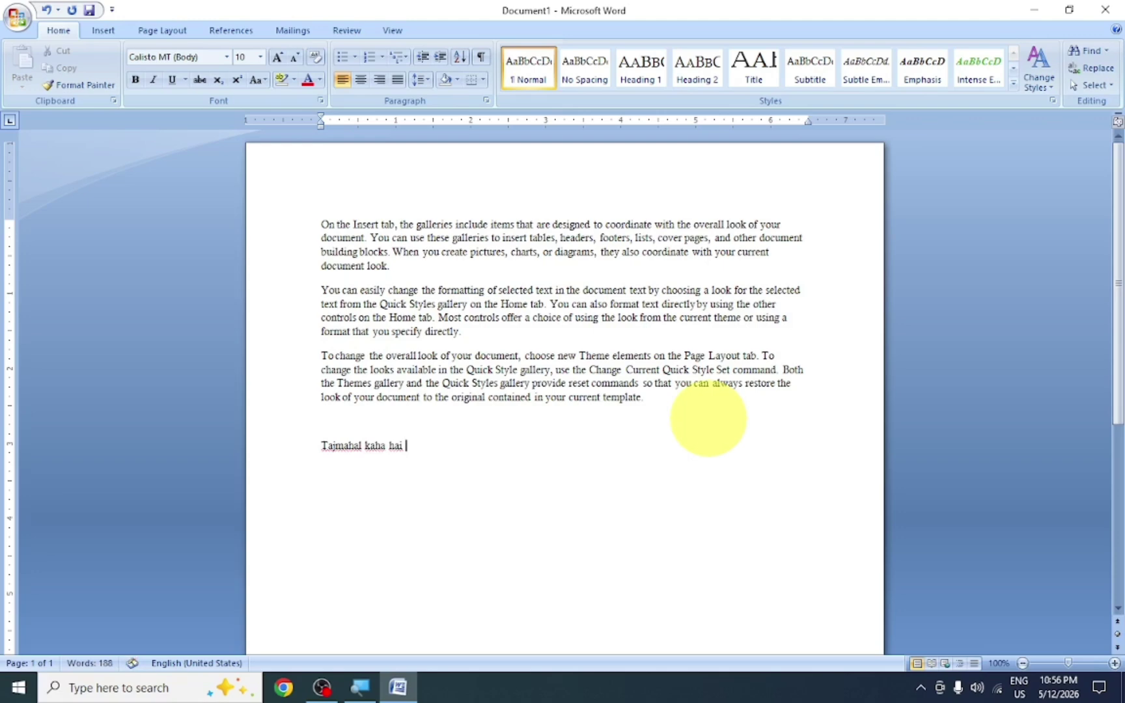
pyautogui.moveTo(443, 450); pyautogui.dragTo(306, 430)
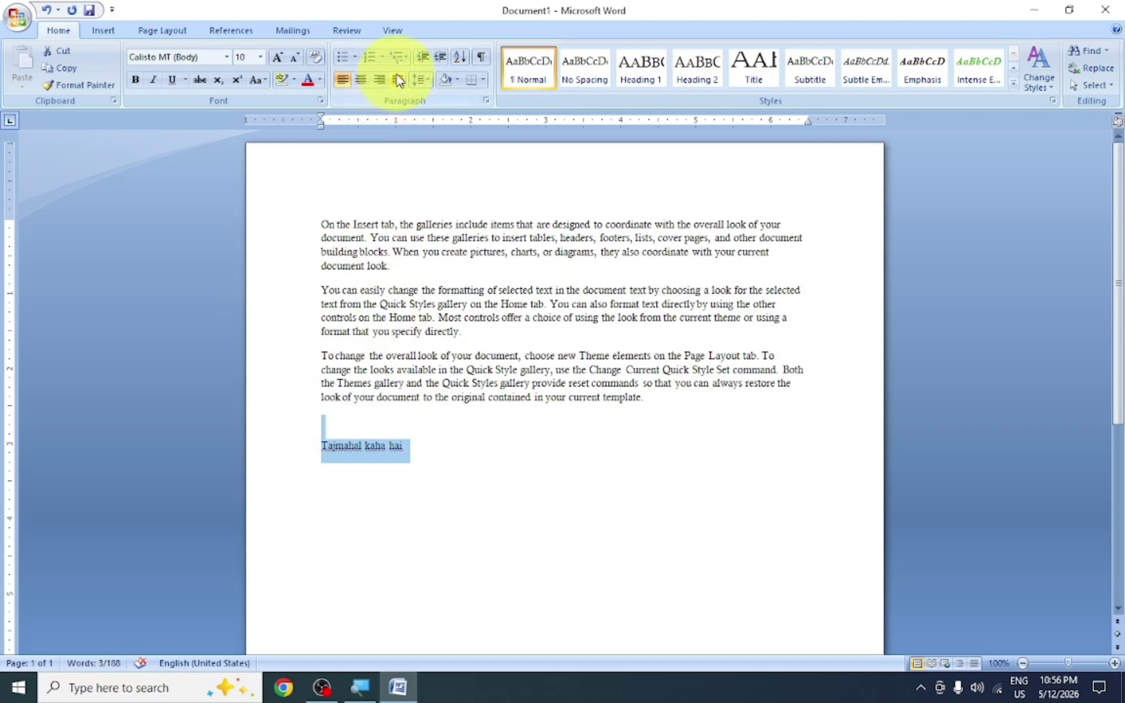
pyautogui.click(405, 58)
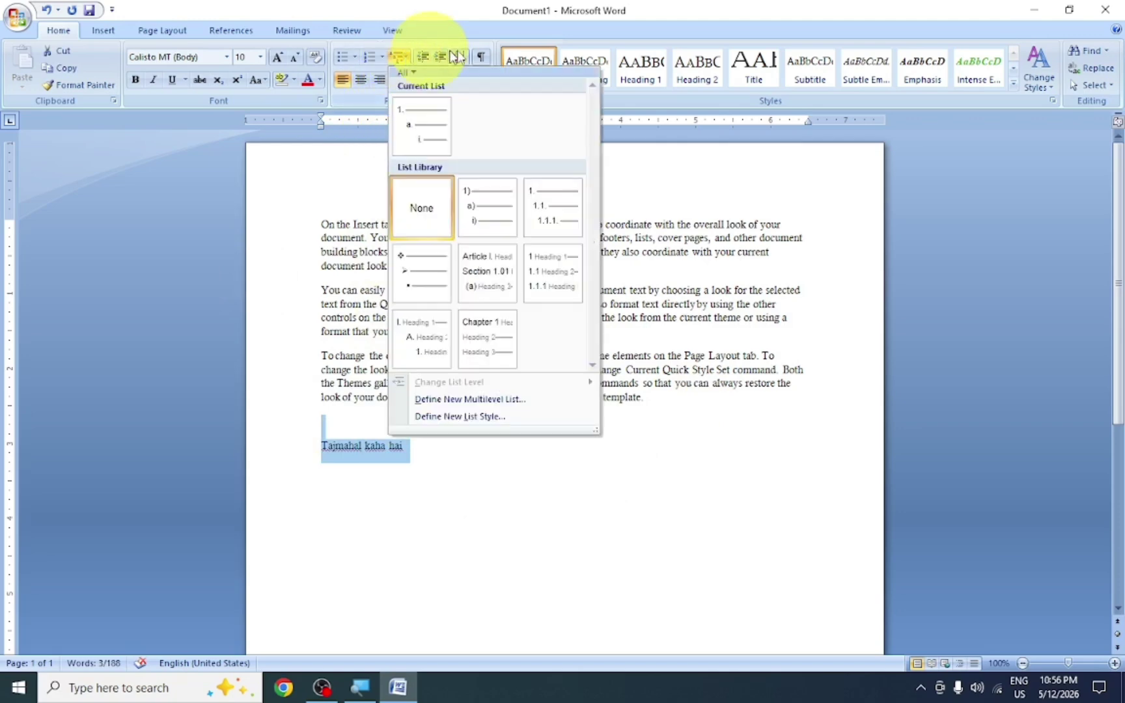
pyautogui.click(514, 219)
# Start an indented sub-item a) beneath item 1)
pyautogui.click(465, 446)
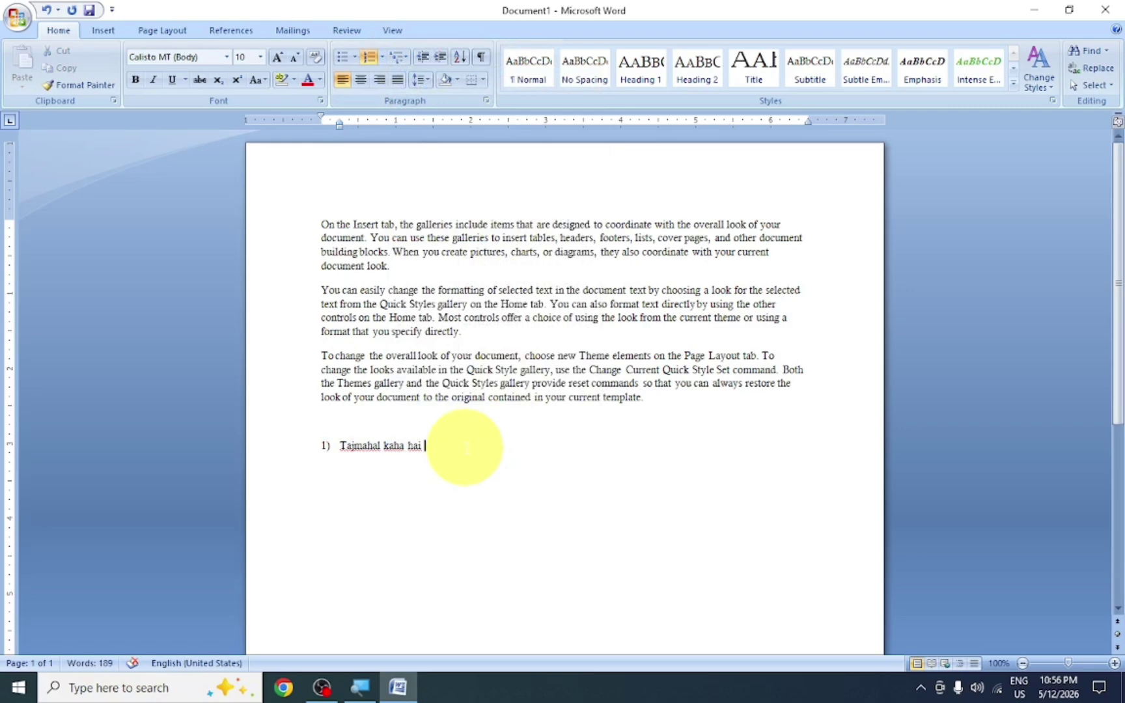
pyautogui.press('Return')
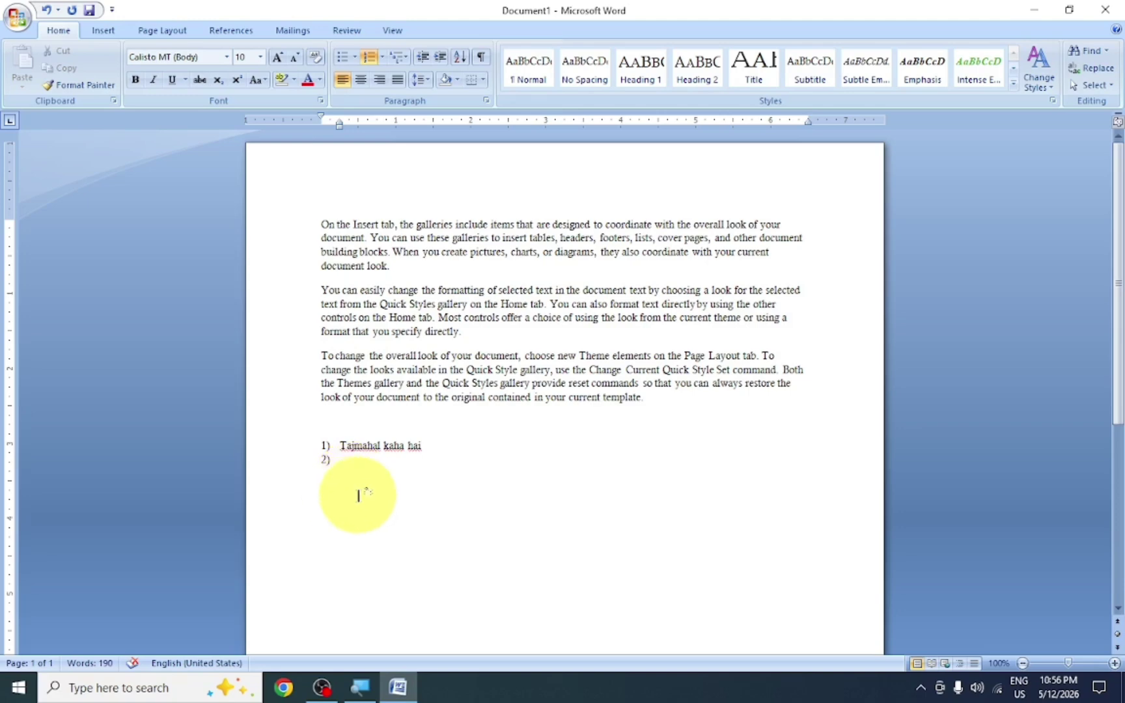
pyautogui.press('Tab')
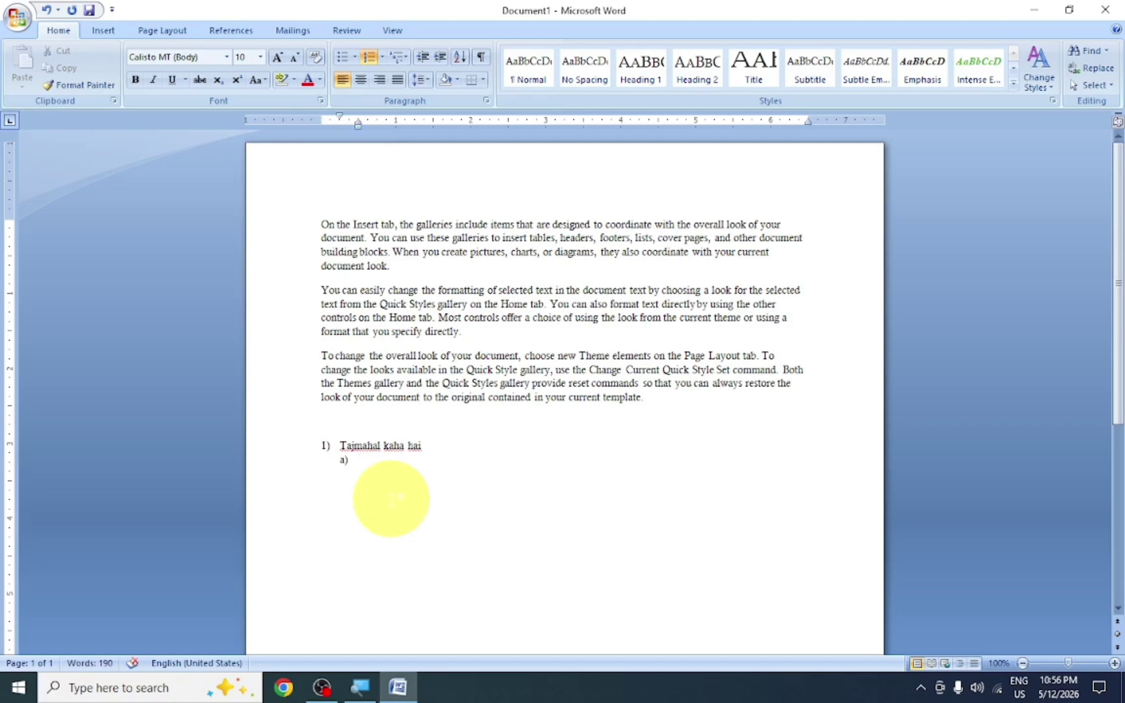
# Enter sub-options Agra, Mainpuri, Kanpur and None under question 1
pyautogui.write('agra')
pyautogui.press('Return')
pyautogui.write('mainpur')
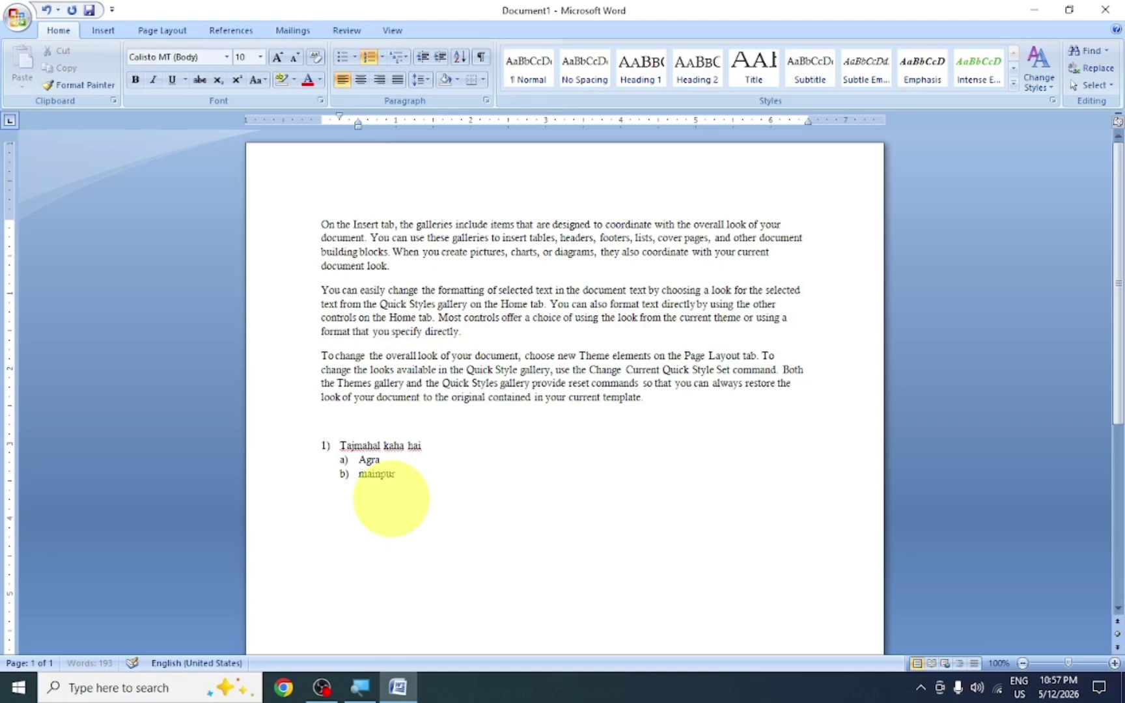
pyautogui.write('i')
pyautogui.press('Return')
pyautogui.write('kanour')
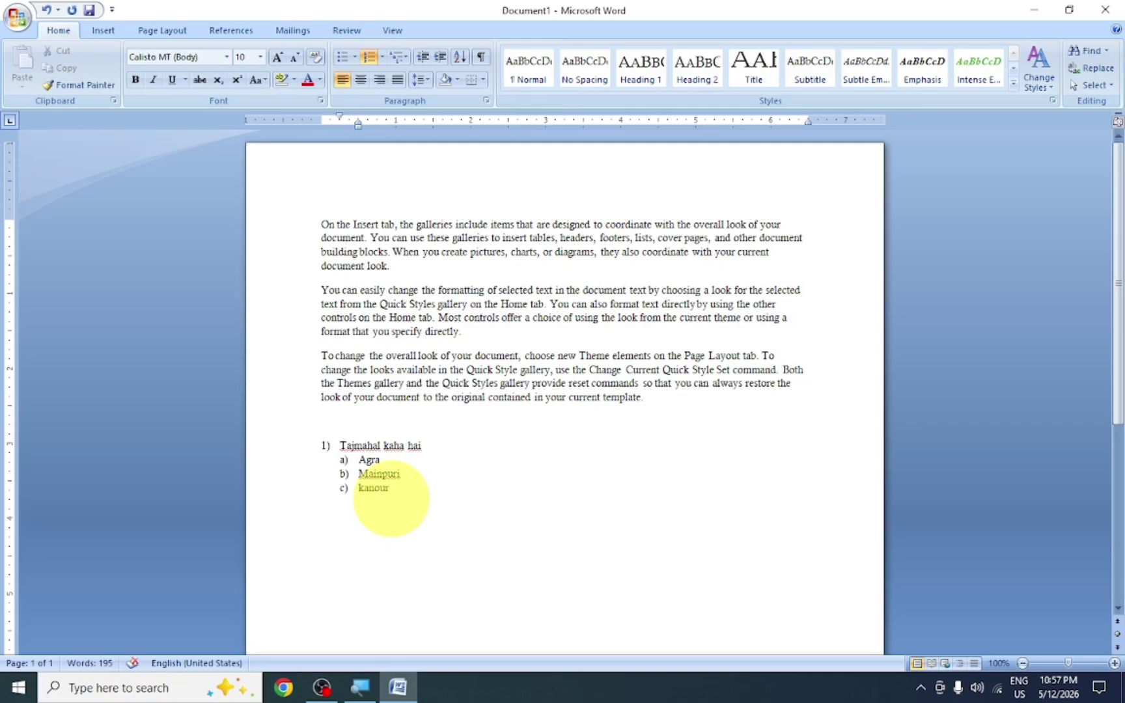
pyautogui.press('BackSpace')
pyautogui.press('BackSpace')
pyautogui.press('BackSpace')
pyautogui.press('BackSpace')
pyautogui.write('npur')
pyautogui.press('Return')
pyautogui.write('none')
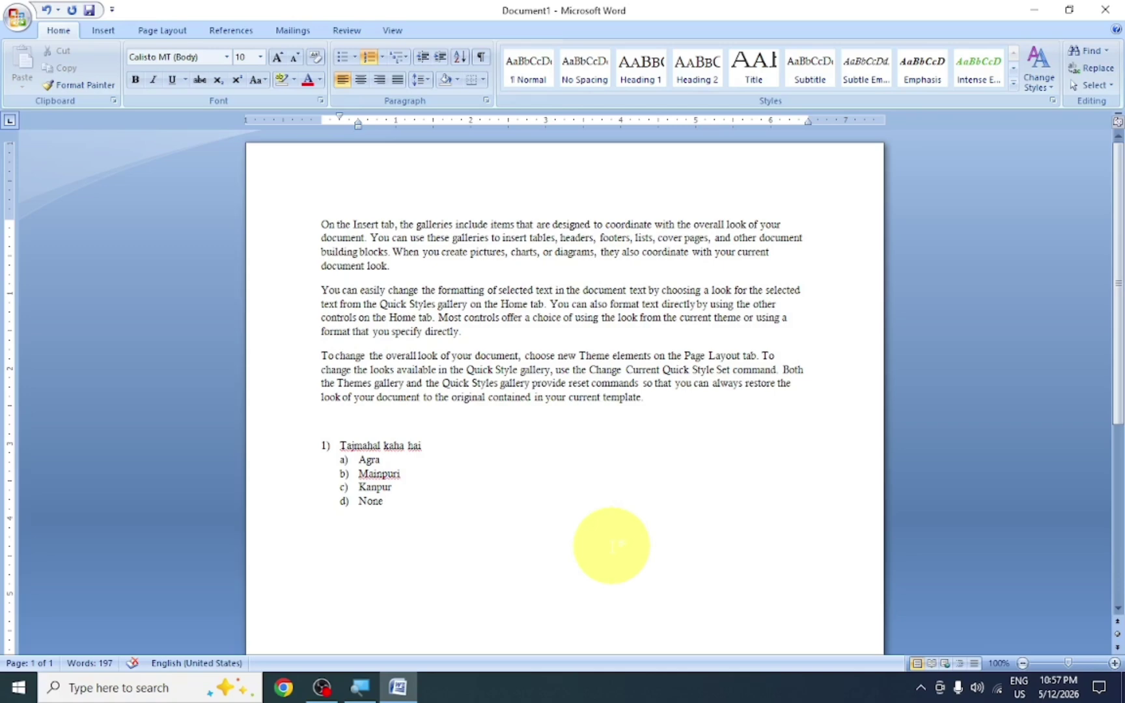
# Add question 2) Dfhgjfh at the top list level
pyautogui.press('Return')
pyautogui.hotkey('shift', 'Tab')
pyautogui.write('dfhgjfh')
# Add sub-options Fdjf, Fdgfdk, Dfgkf and Dfghf under Dfhgjfh, leaving an empty item 3)
pyautogui.press('Return')
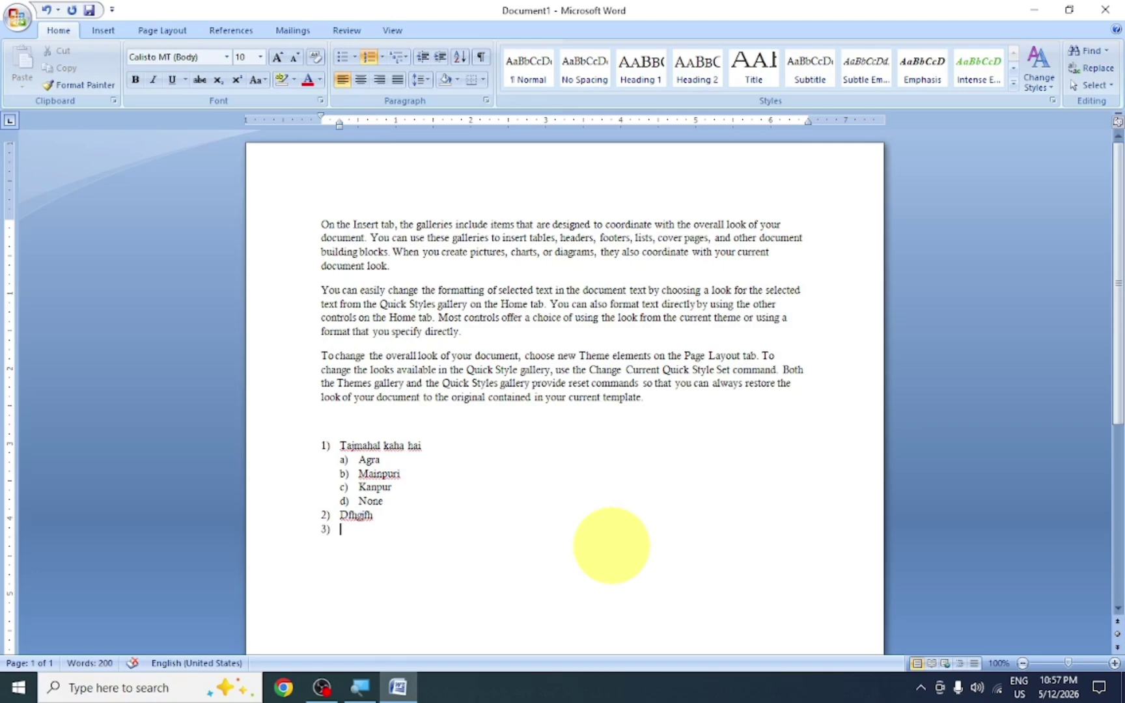
pyautogui.press('Tab')
pyautogui.write('fdjf')
pyautogui.press('Return')
pyautogui.write('fdgfdk')
pyautogui.press('Return')
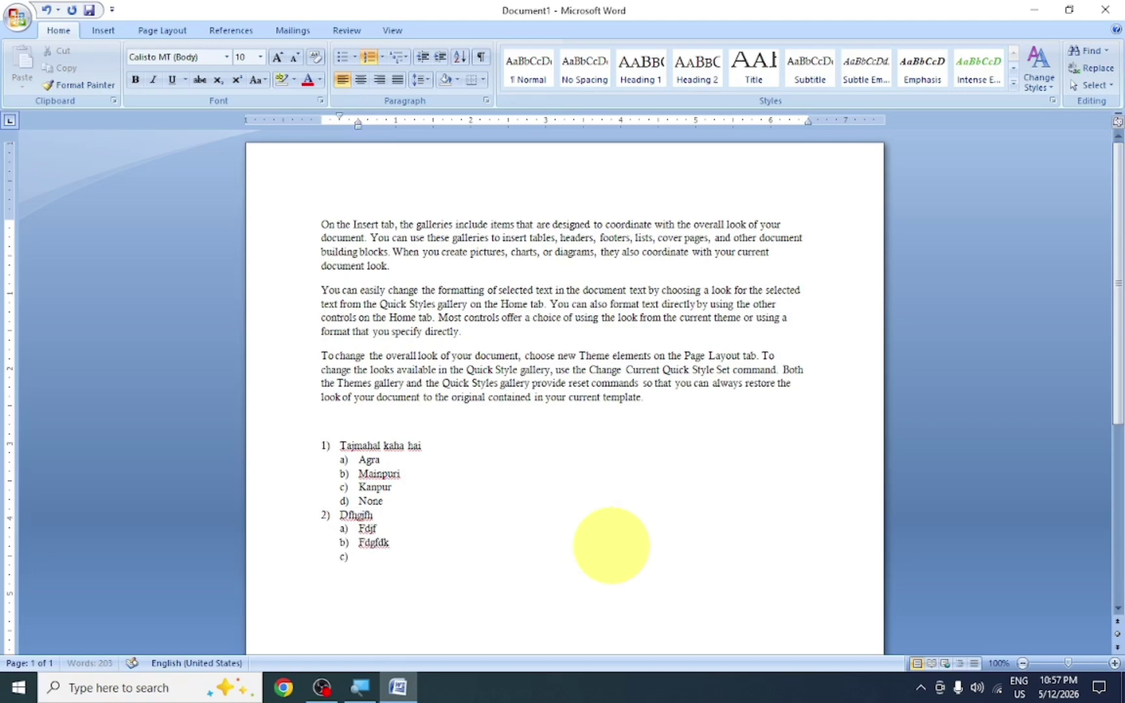
pyautogui.write('dfgkf')
pyautogui.press('Return')
pyautogui.write('dfghf')
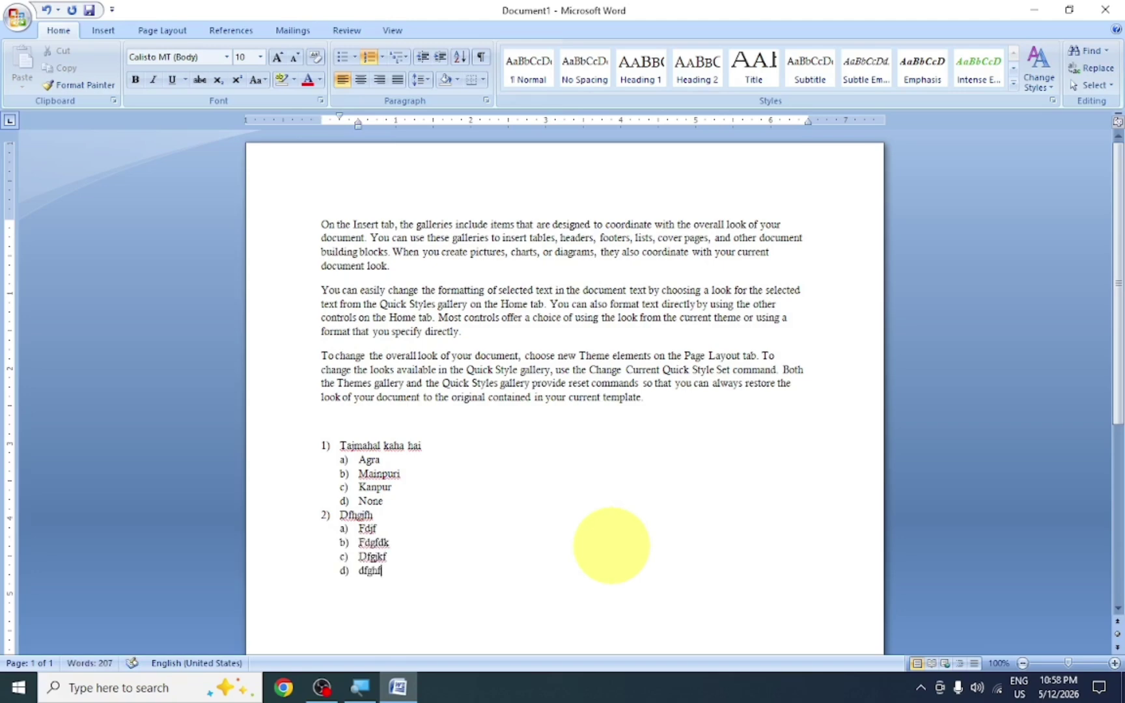
pyautogui.press('Return')
pyautogui.hotkey('shift', 'Tab')
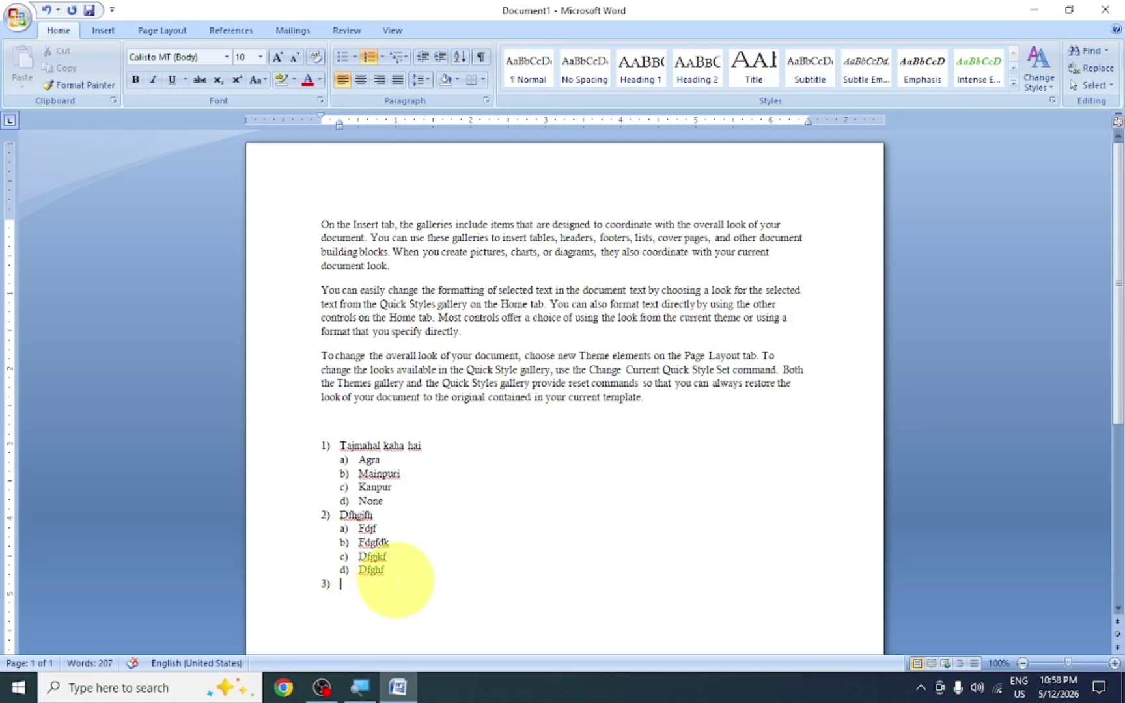
# Delete the entire Tajmahal question list, including the leftover list number
pyautogui.moveTo(398, 579); pyautogui.dragTo(304, 454)
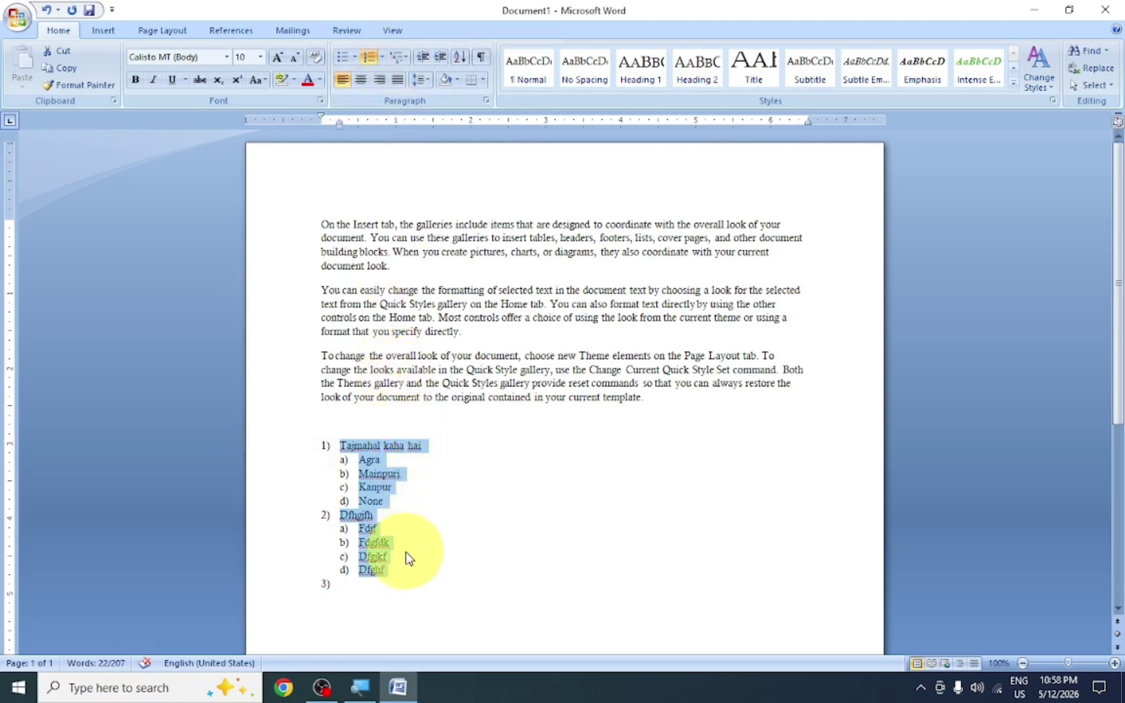
pyautogui.press('Delete')
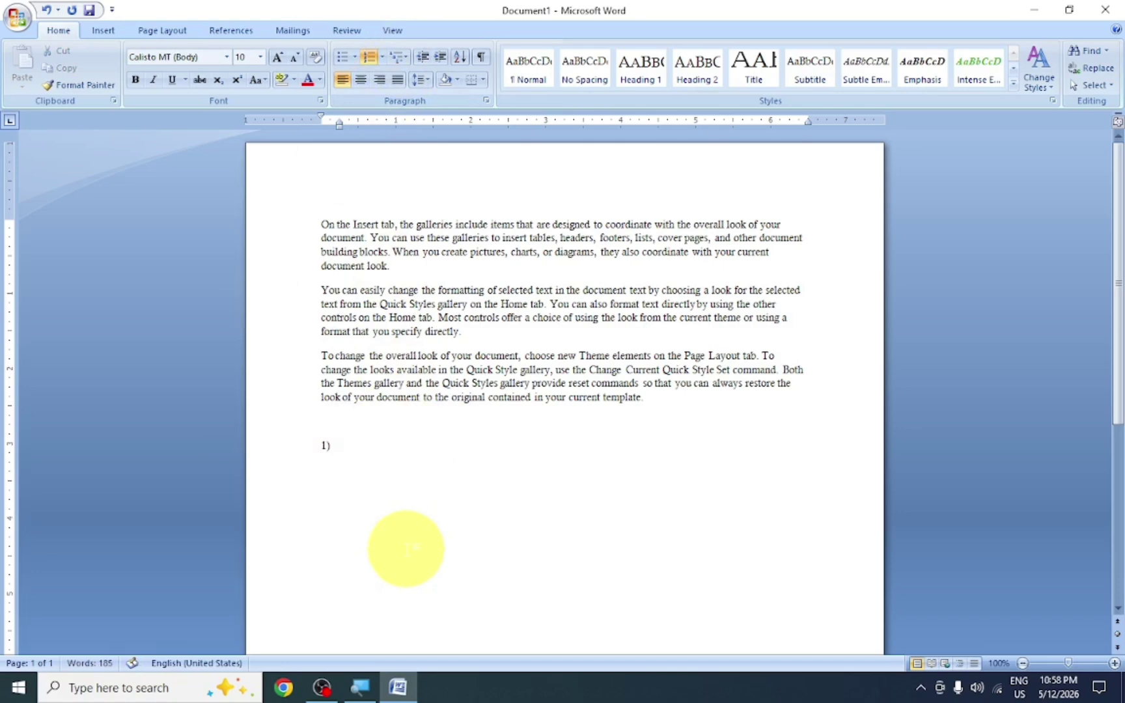
pyautogui.press('BackSpace')
pyautogui.press('BackSpace')
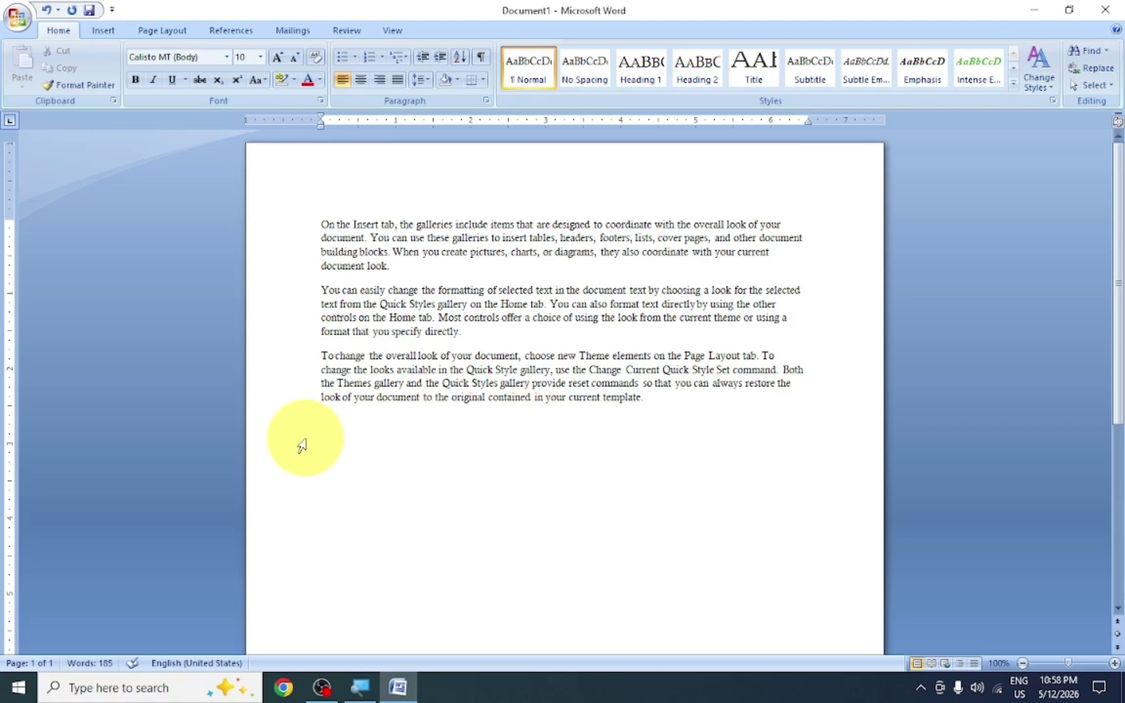
pyautogui.click(315, 359)
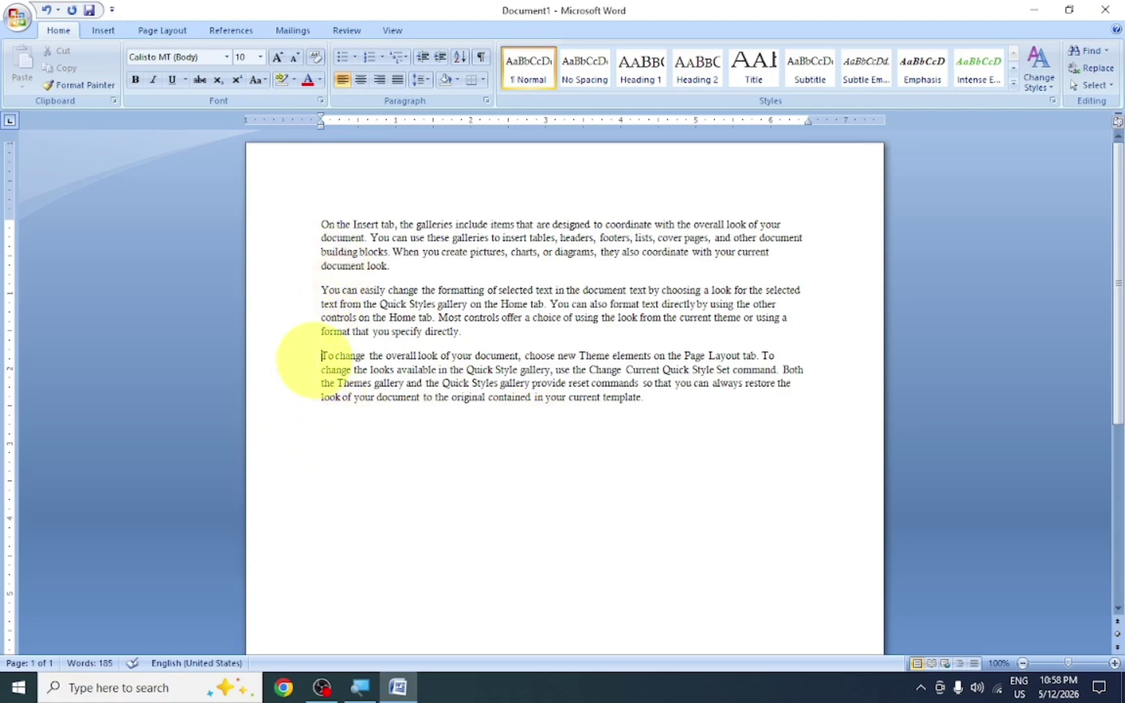
pyautogui.moveTo(315, 358); pyautogui.dragTo(653, 427)
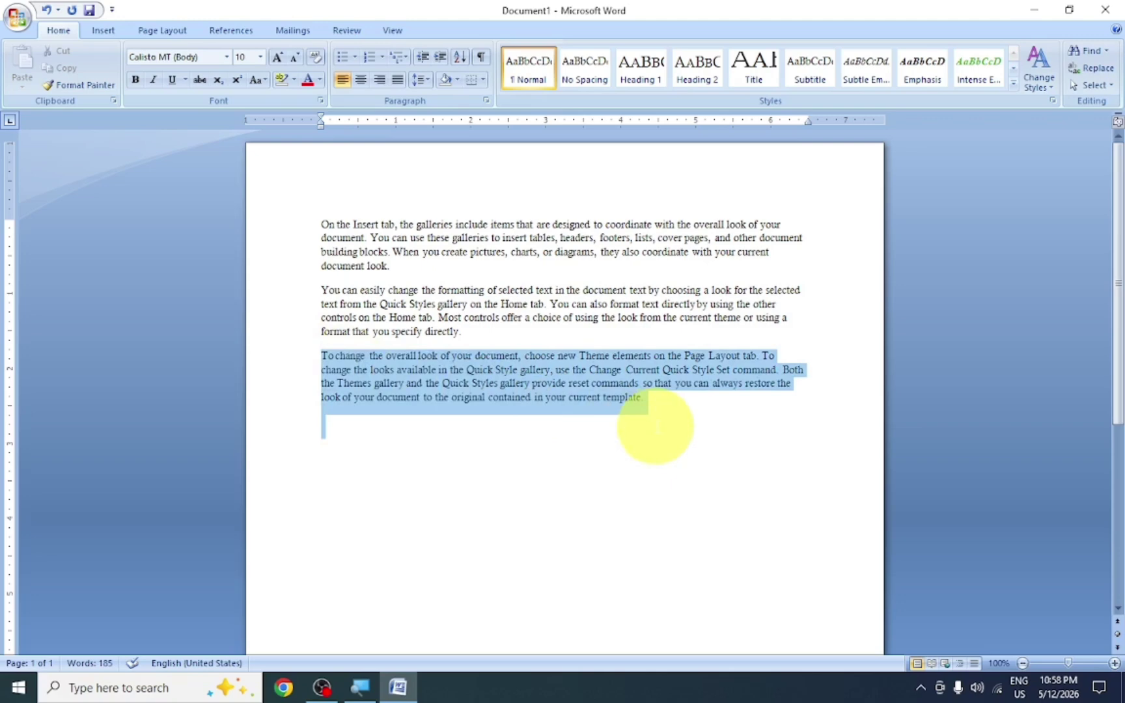
pyautogui.click(303, 386)
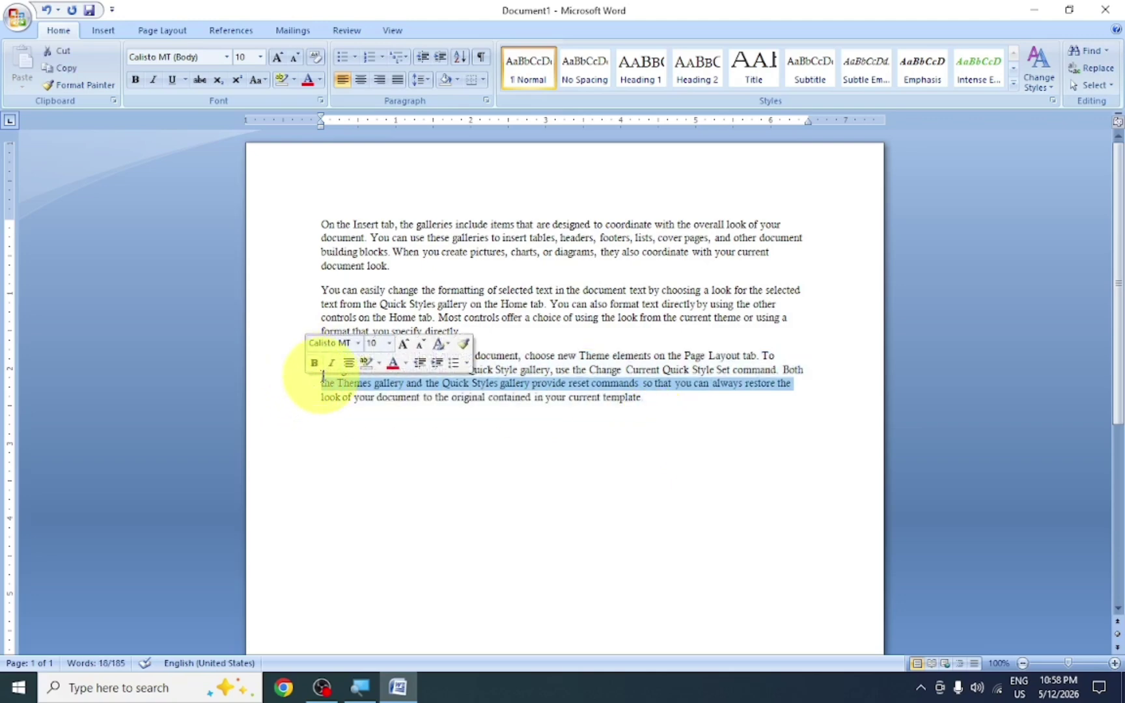
pyautogui.click(345, 398)
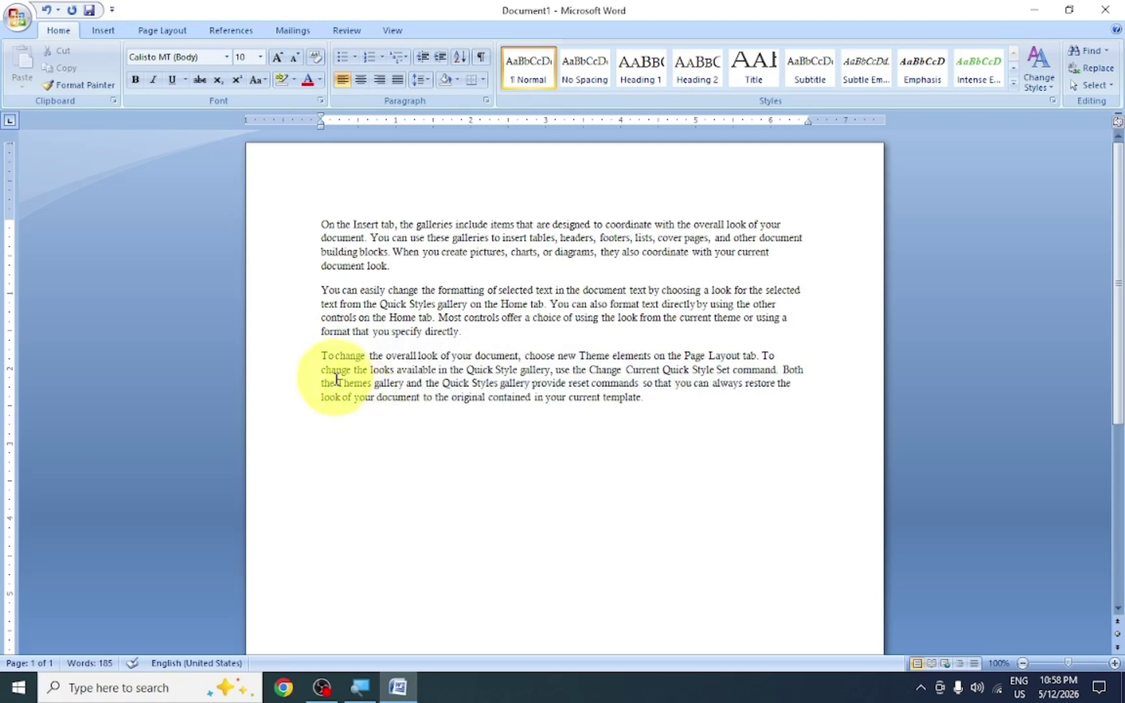
pyautogui.click(322, 355)
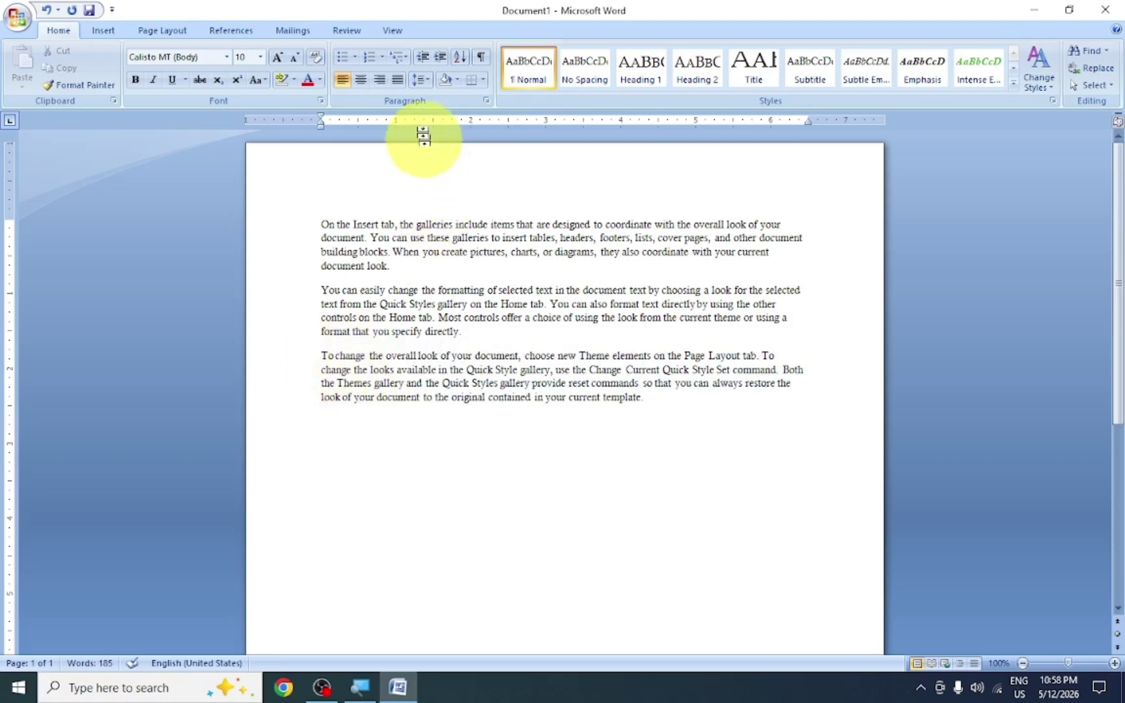
pyautogui.click(440, 63)
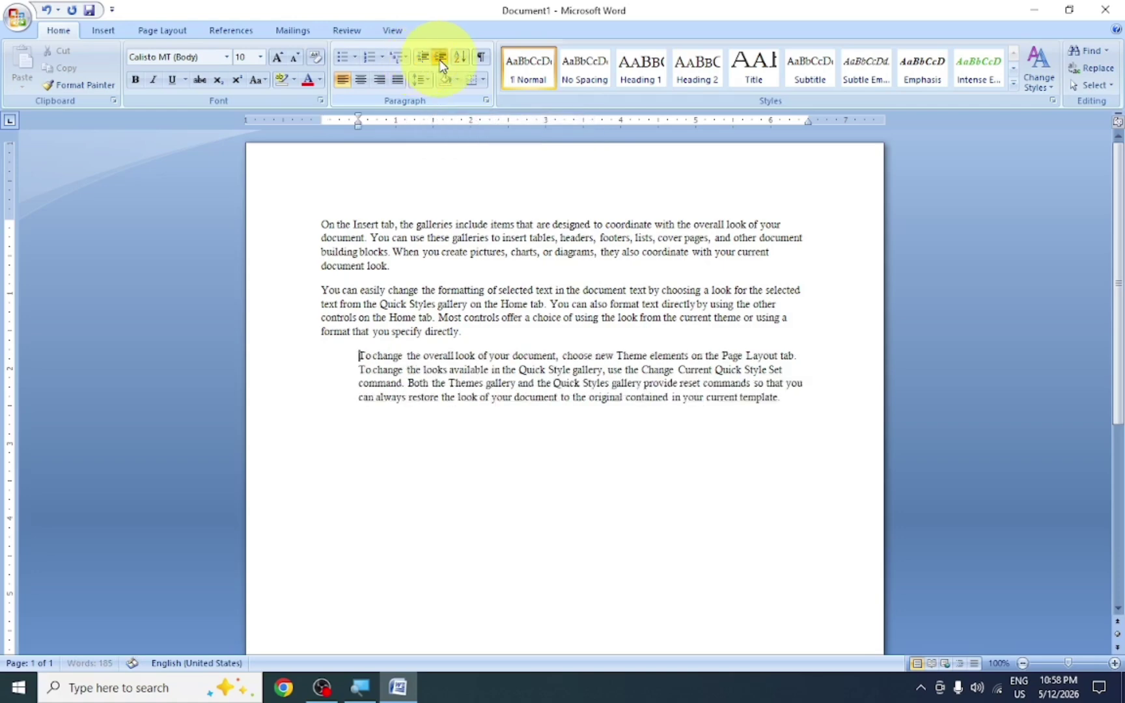
pyautogui.click(440, 63)
pyautogui.click(441, 63)
pyautogui.click(440, 63)
pyautogui.click(441, 63)
pyautogui.click(441, 63)
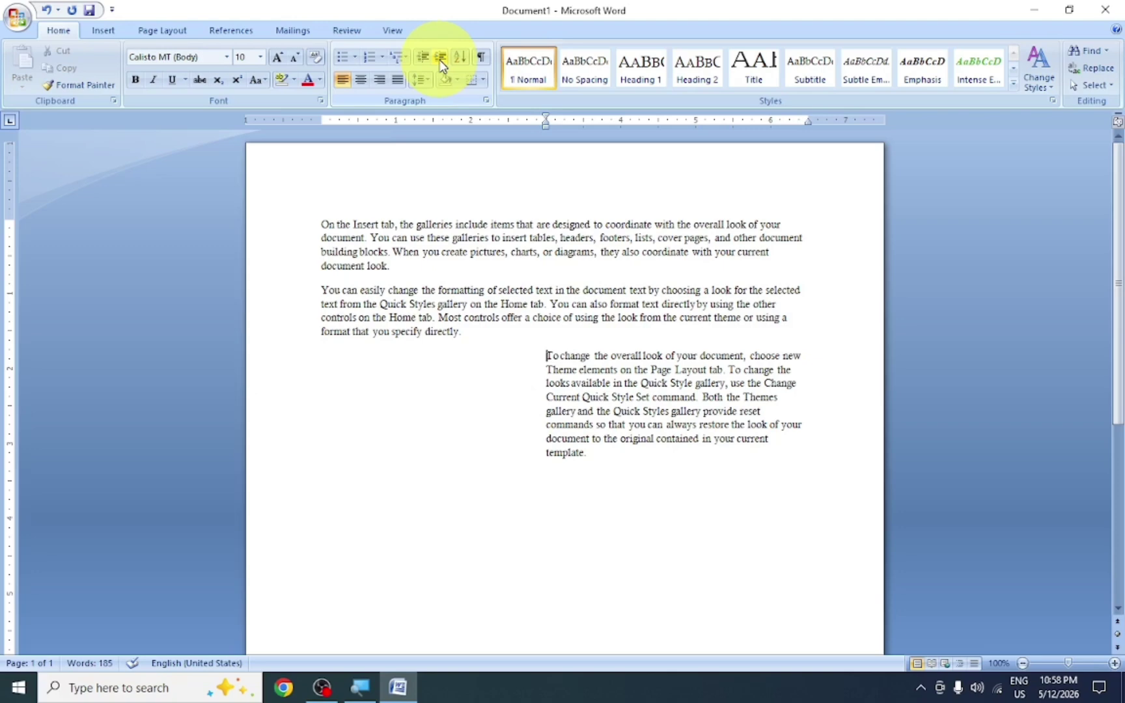
pyautogui.click(441, 64)
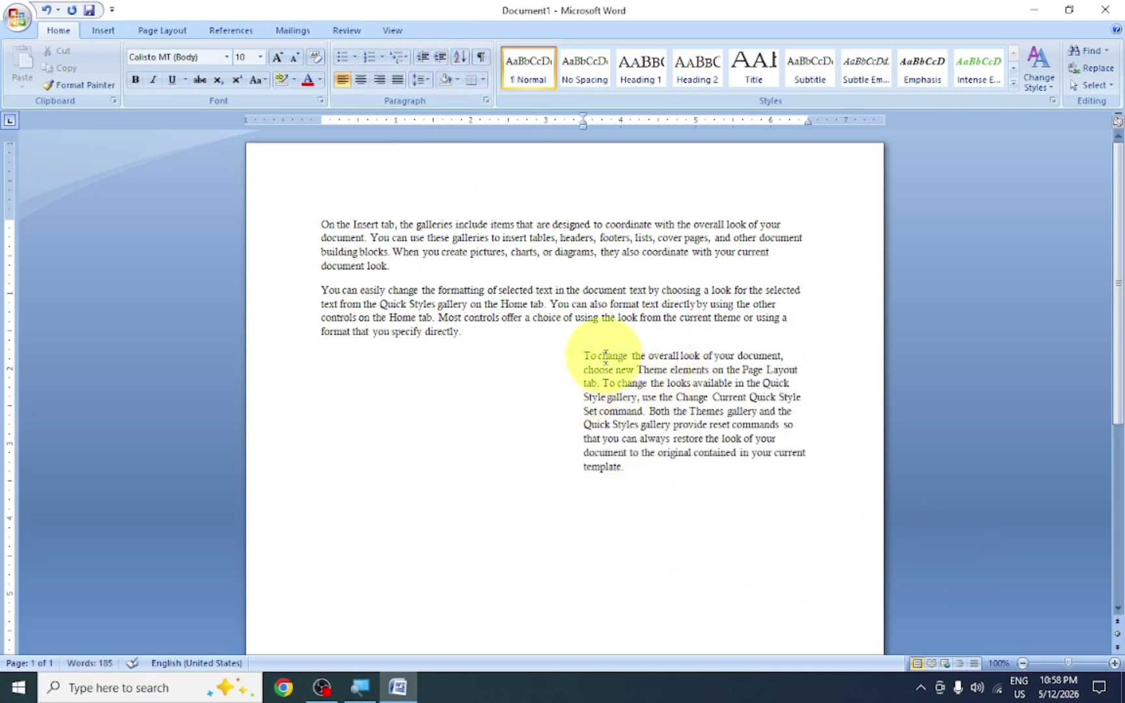
pyautogui.click(584, 356)
pyautogui.press('Return')
pyautogui.press('Return')
pyautogui.press('Return')
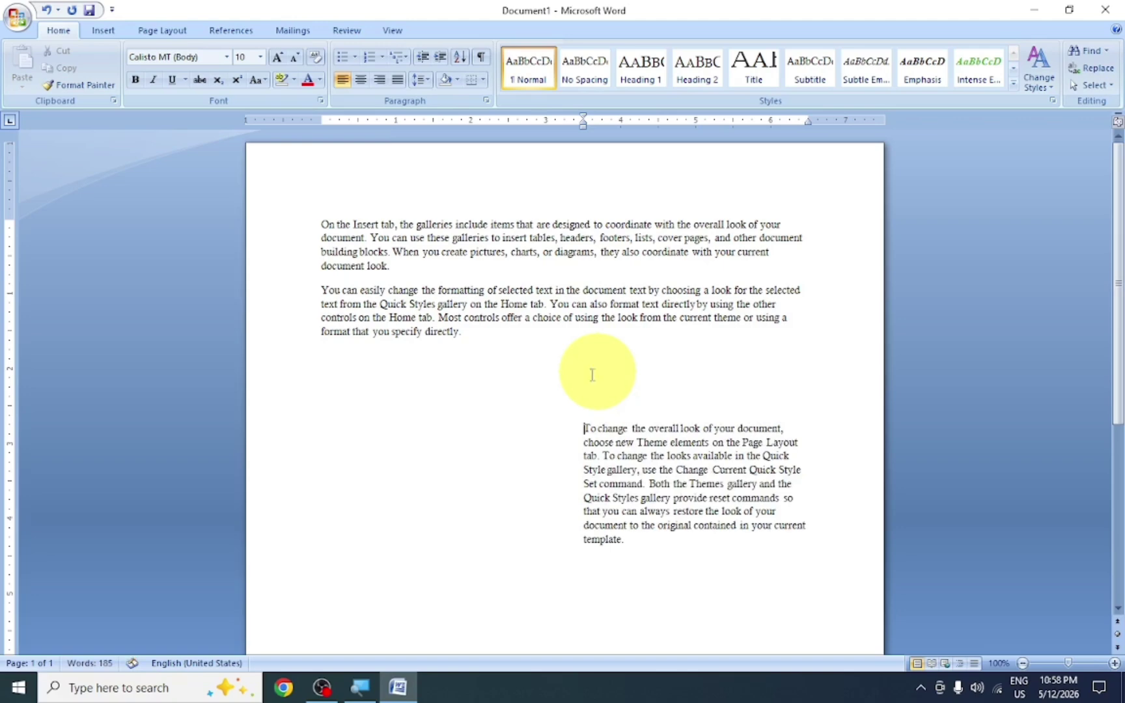
pyautogui.click(420, 59)
pyautogui.click(421, 58)
pyautogui.click(420, 59)
pyautogui.click(420, 59)
pyautogui.click(420, 59)
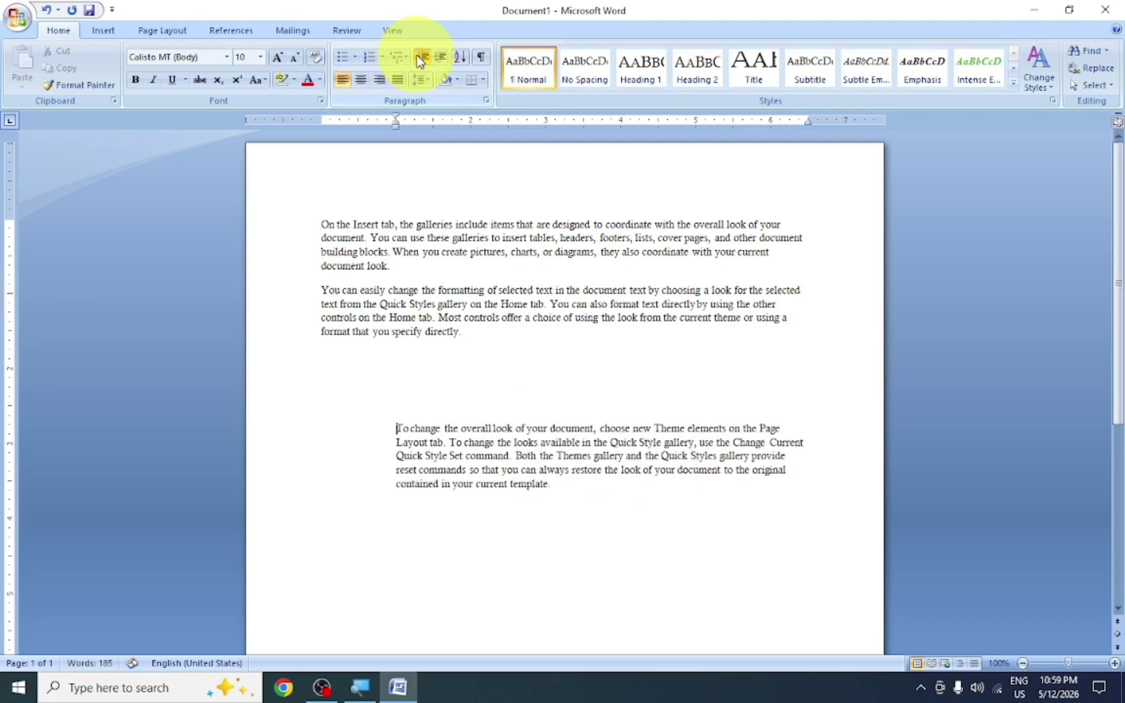
pyautogui.click(421, 58)
pyautogui.click(421, 58)
pyautogui.press('BackSpace')
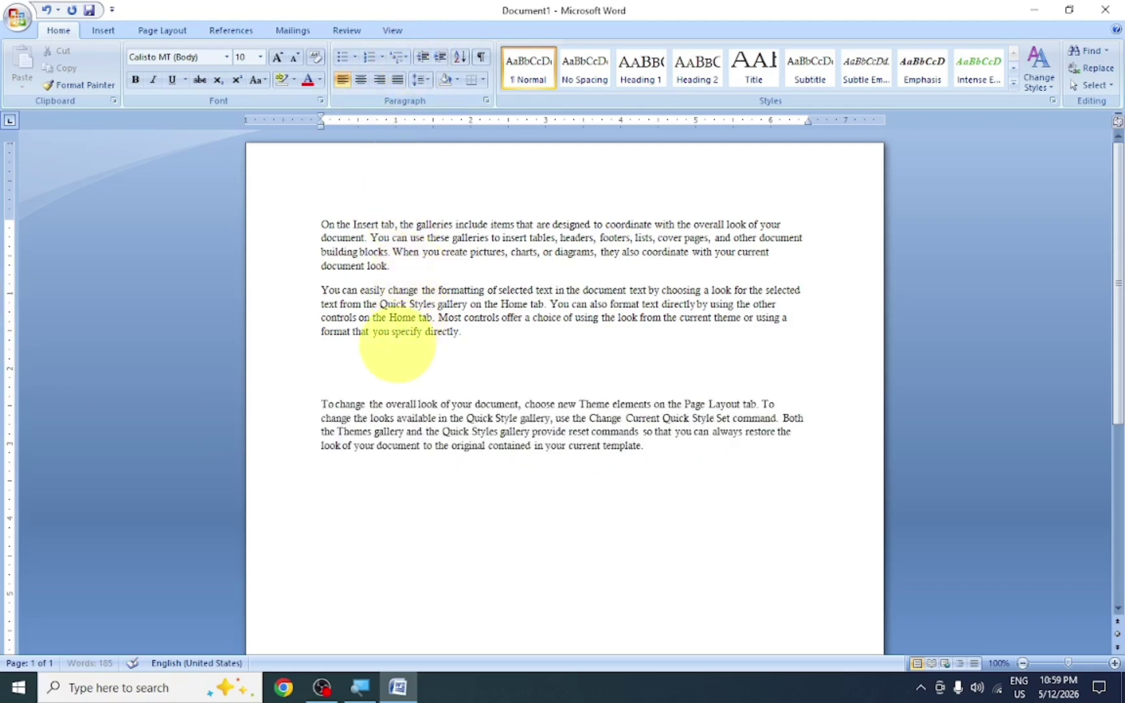
pyautogui.press('BackSpace')
pyautogui.press('BackSpace')
pyautogui.click(462, 460)
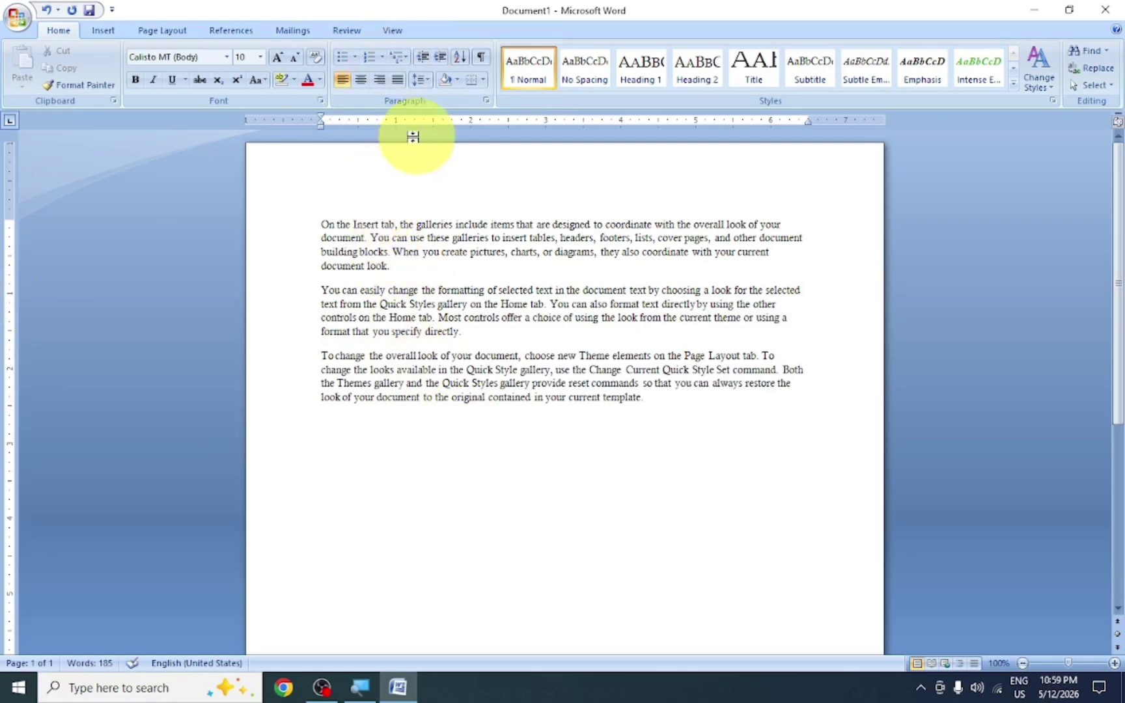
pyautogui.click(459, 60)
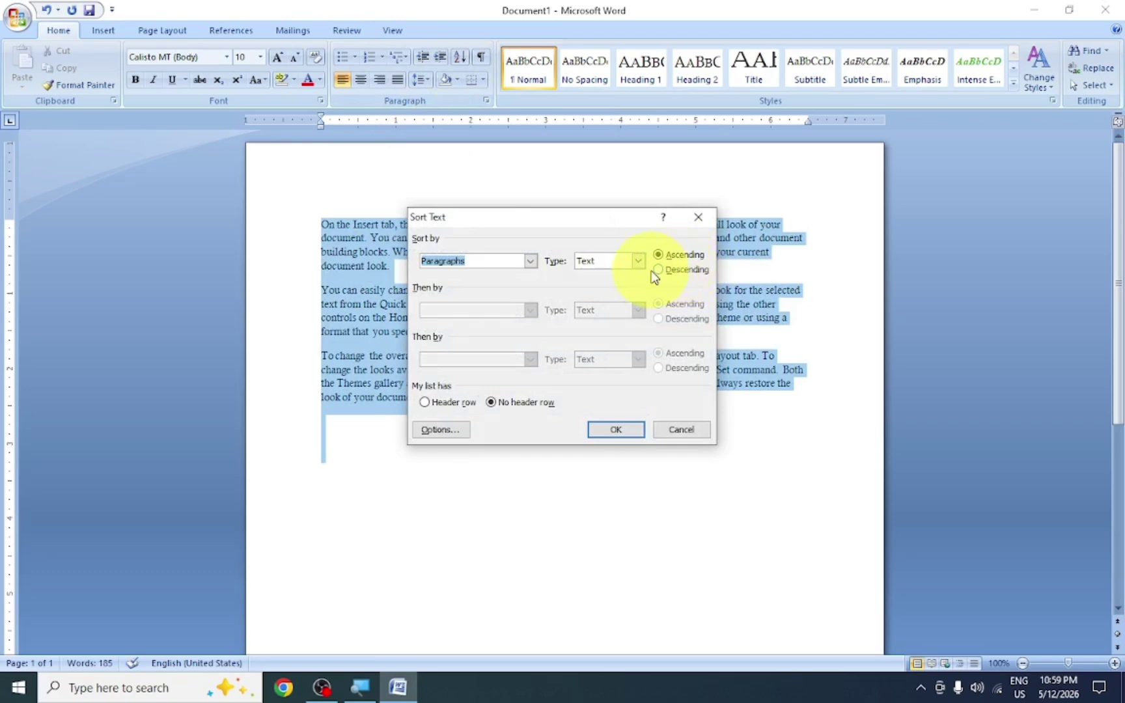
pyautogui.click(695, 217)
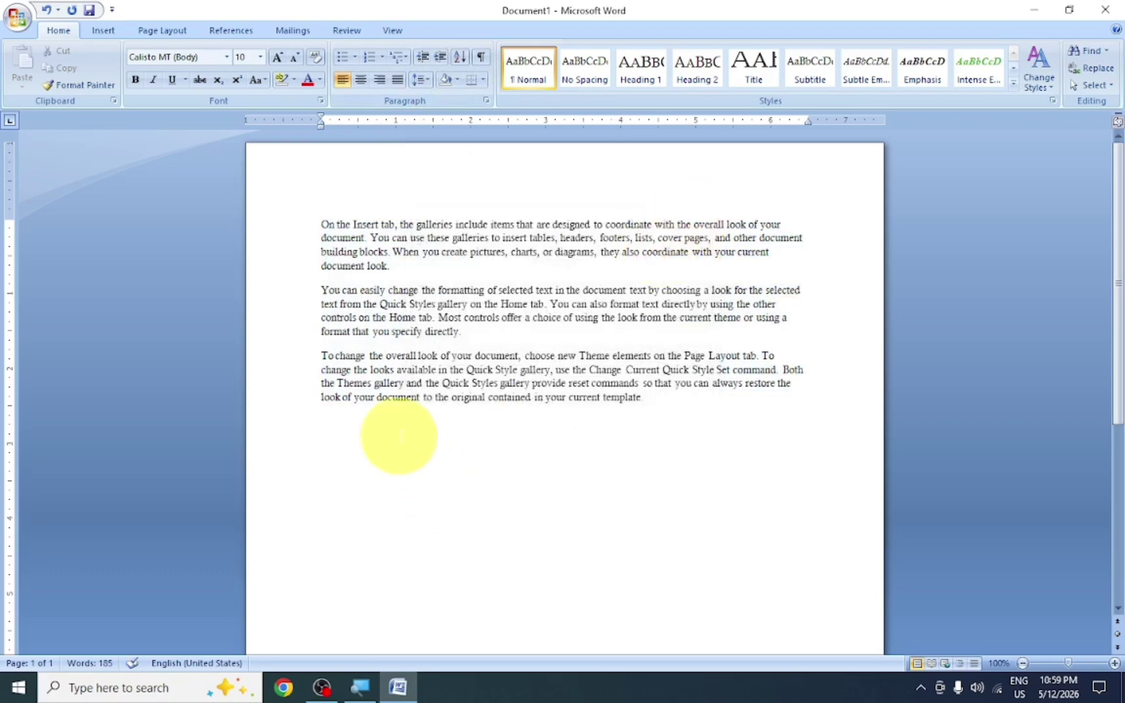
pyautogui.click(399, 436)
pyautogui.scroll(-2, 399, 436)
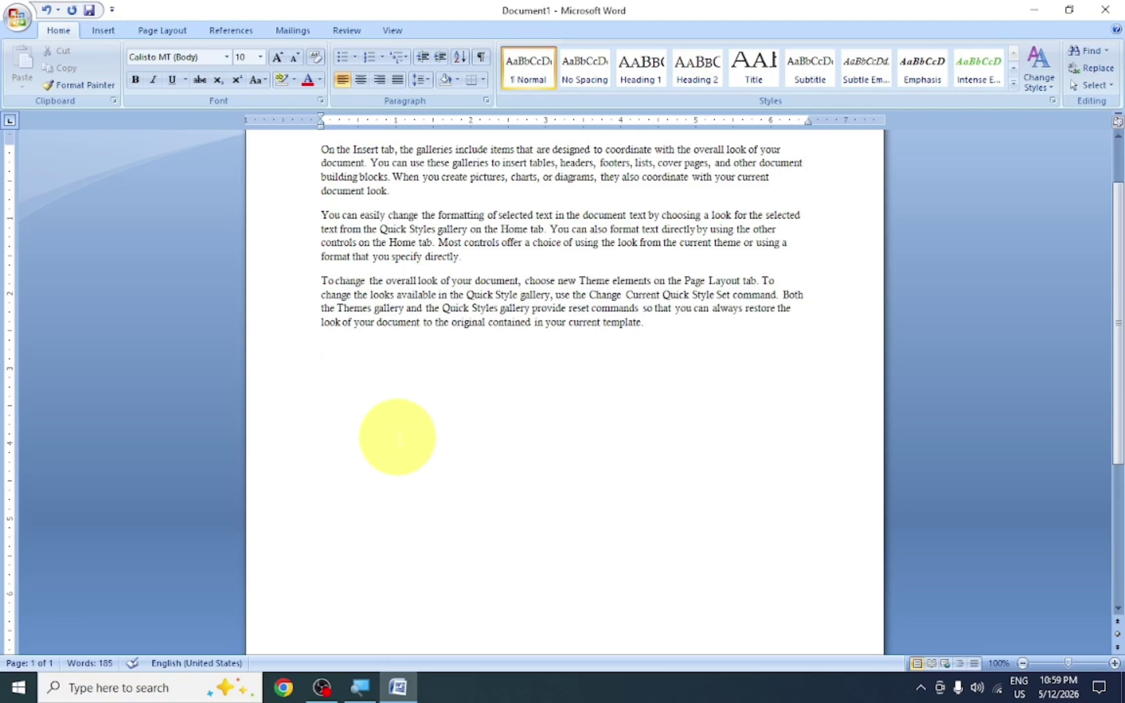
# Enter the numbers 8, 7, 4, 5, 2, 1, 3, 6, 9 on separate lines and select them
pyautogui.write('8 7 4 5 2 1 3 6')
pyautogui.press('Return')
pyautogui.write('9')
pyautogui.scroll(2, 394, 570)
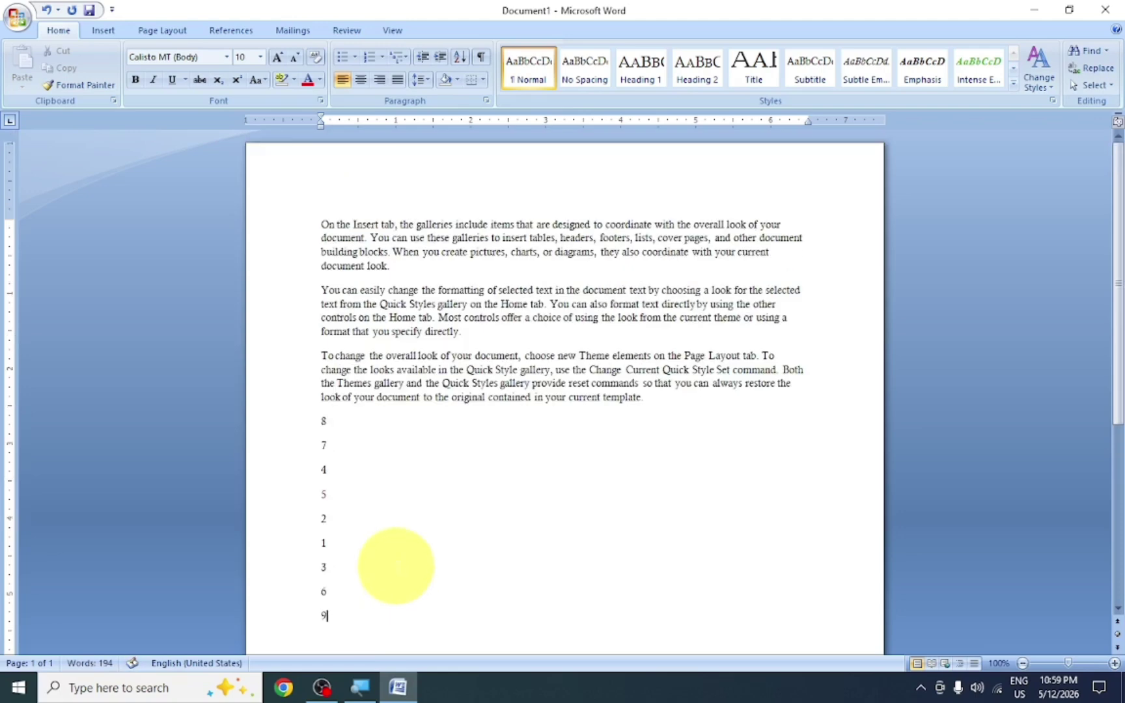
pyautogui.scroll(-3, 396, 566)
pyautogui.moveTo(351, 520); pyautogui.dragTo(296, 312)
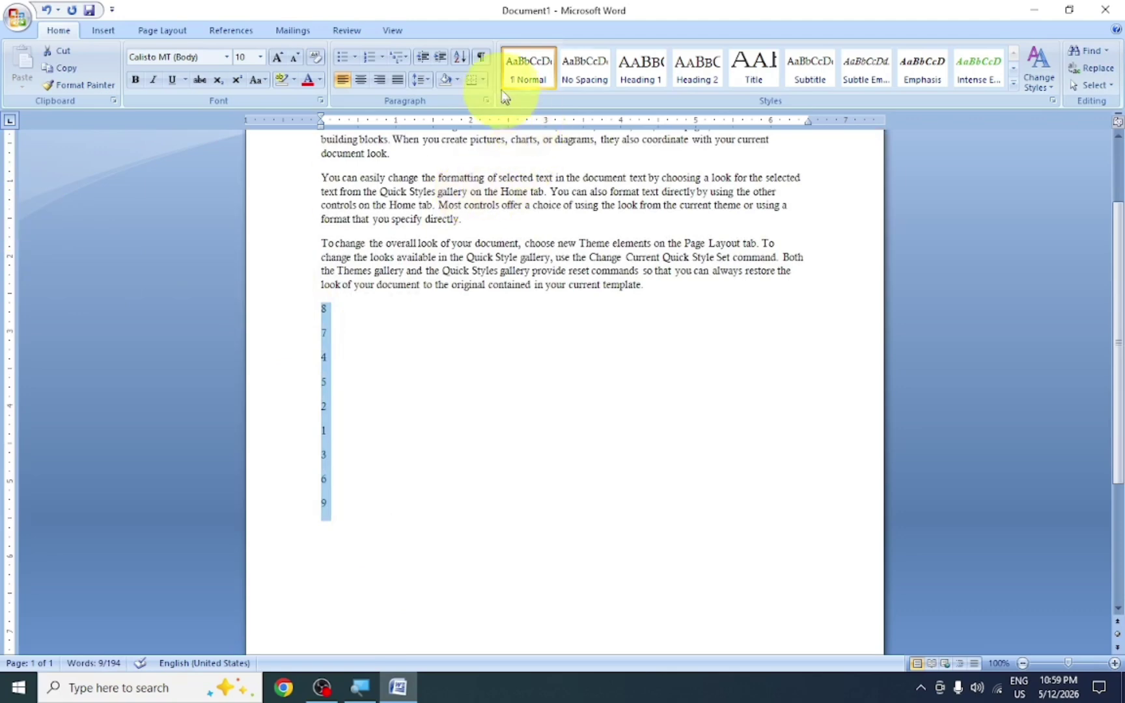
# Sort the number list ascending, then re-sort it descending from 9 to 1
pyautogui.click(459, 59)
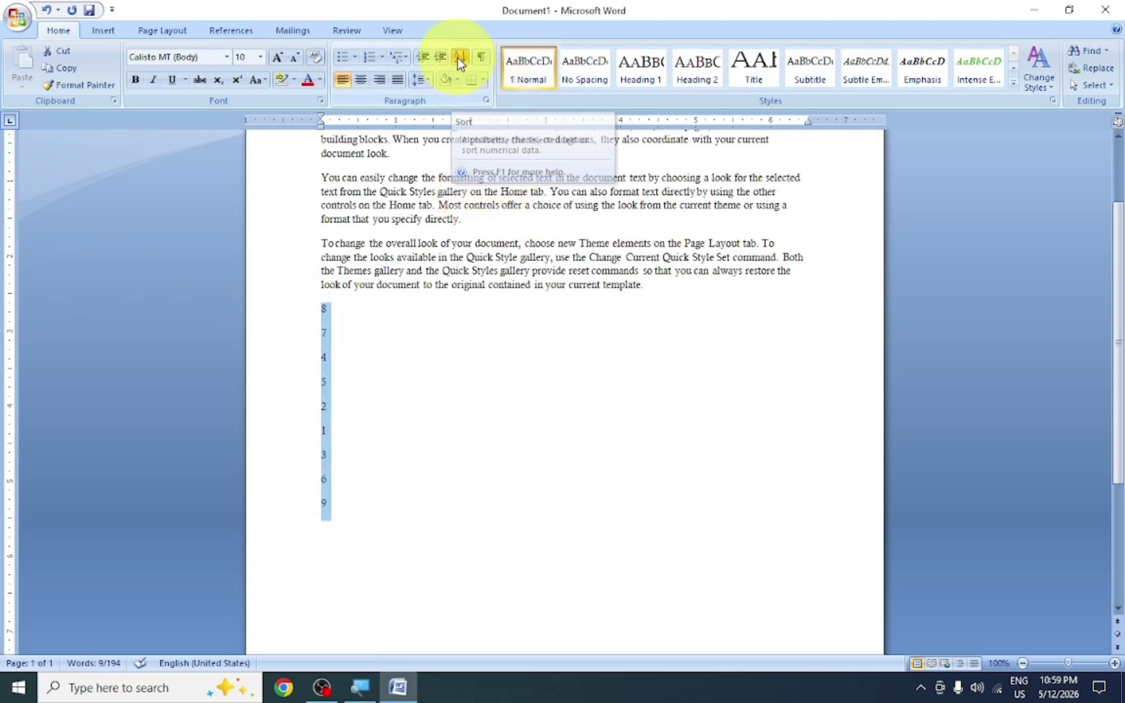
pyautogui.click(671, 254)
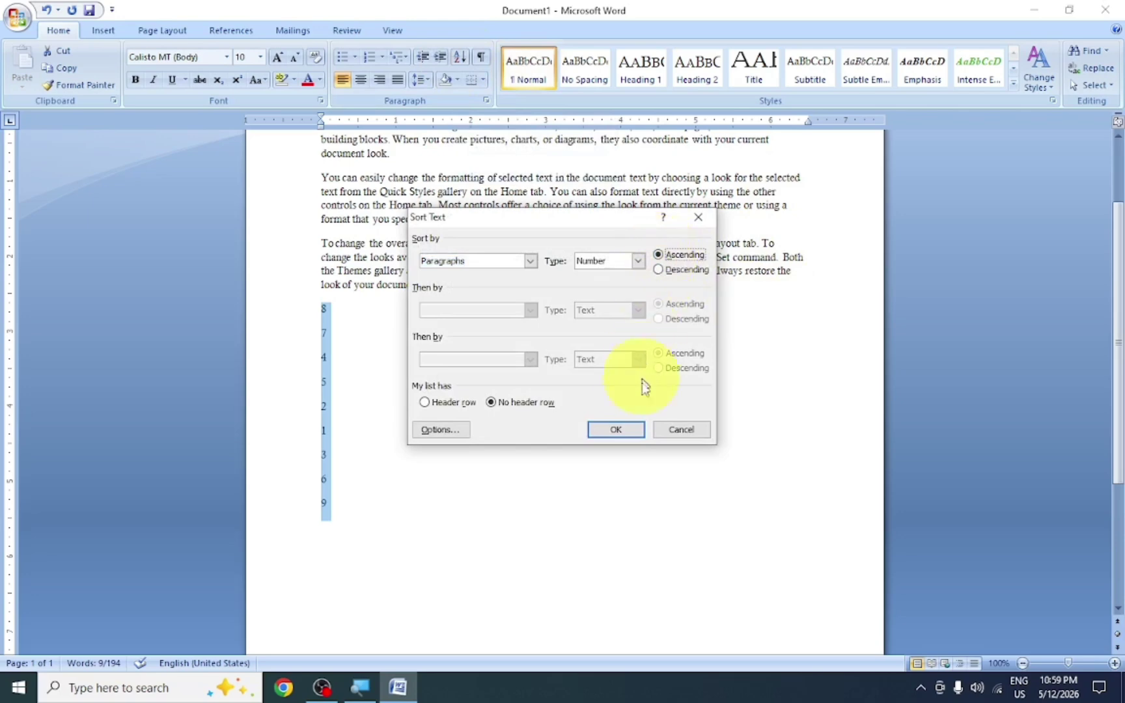
pyautogui.click(618, 428)
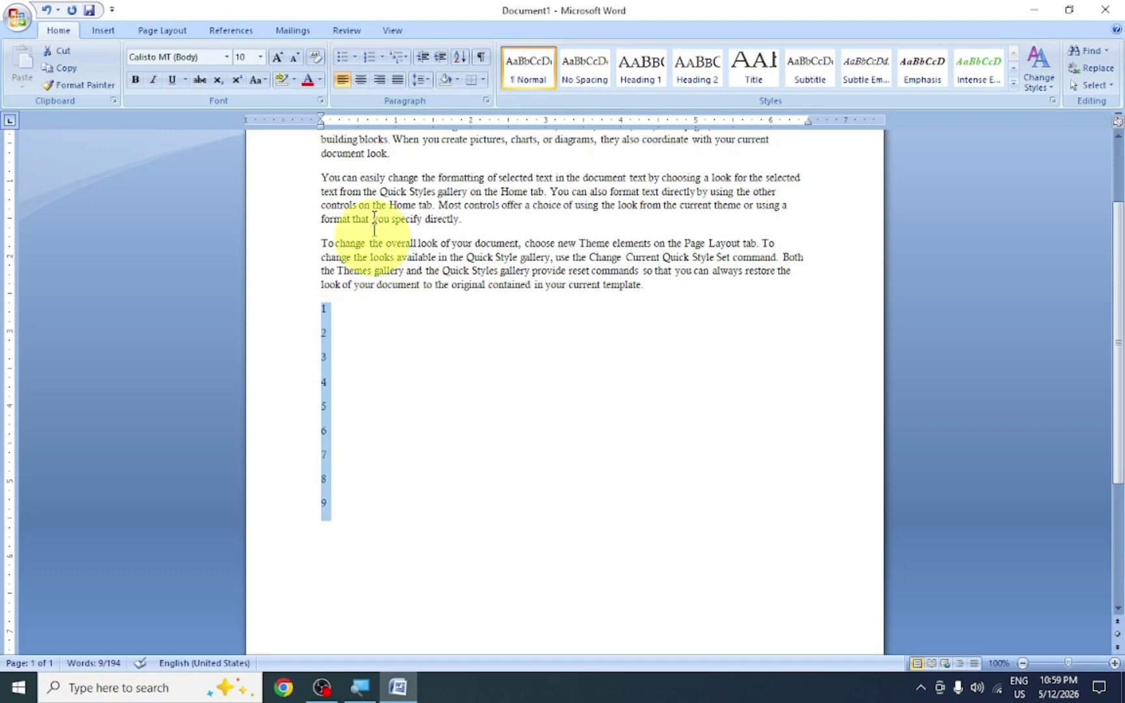
pyautogui.click(460, 57)
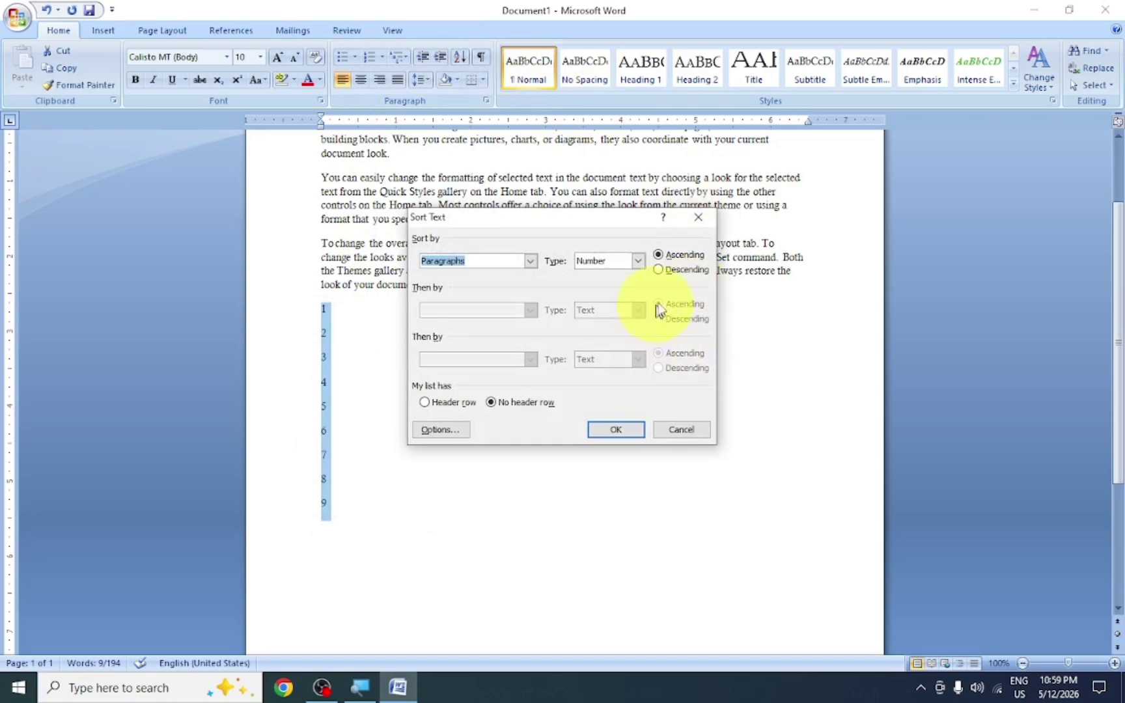
pyautogui.click(659, 270)
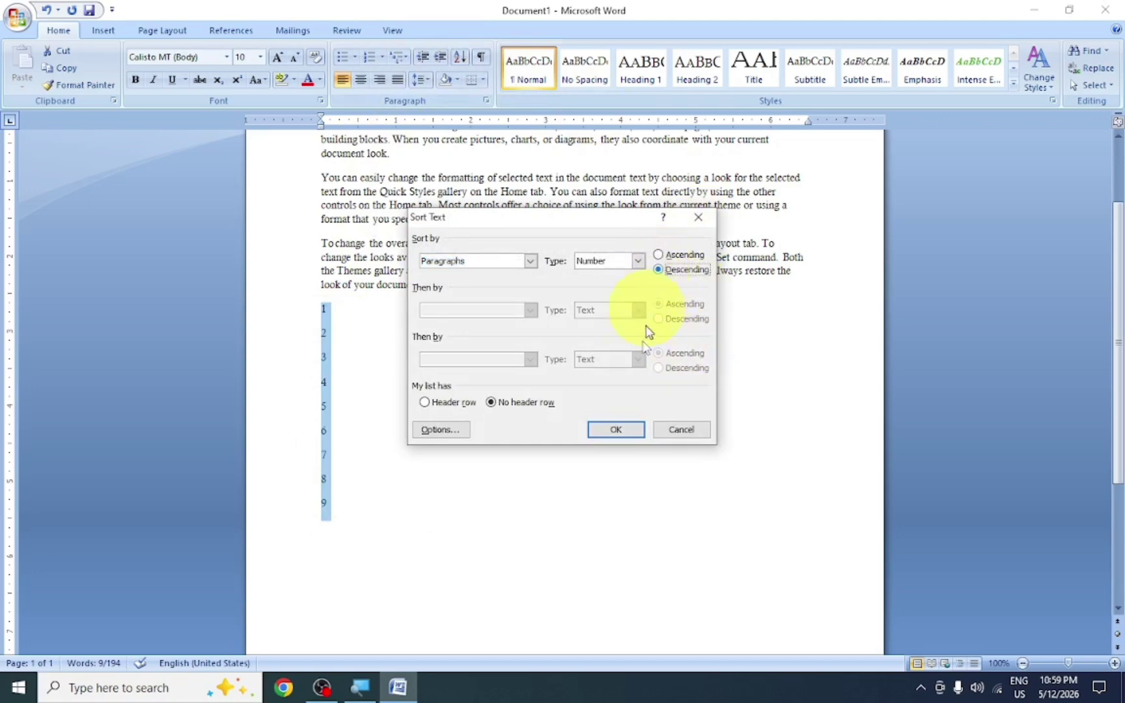
pyautogui.click(618, 430)
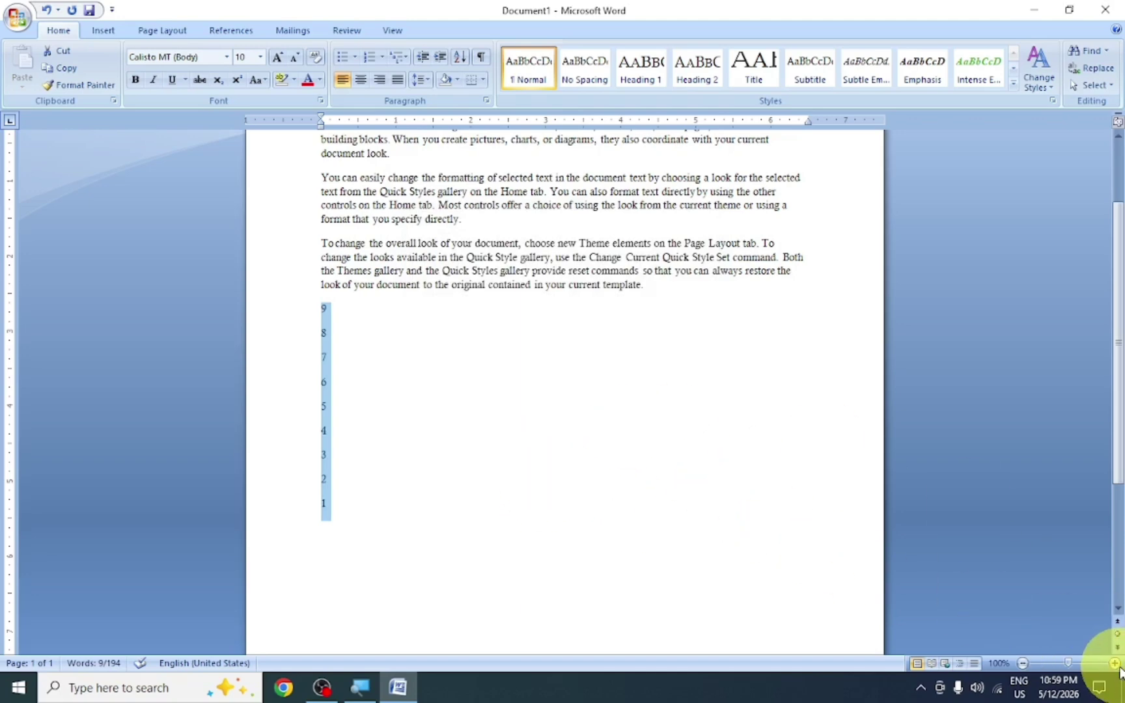
# Zoom to 110% and delete the selected number list
pyautogui.click(1115, 662)
pyautogui.scroll(5, 651, 468)
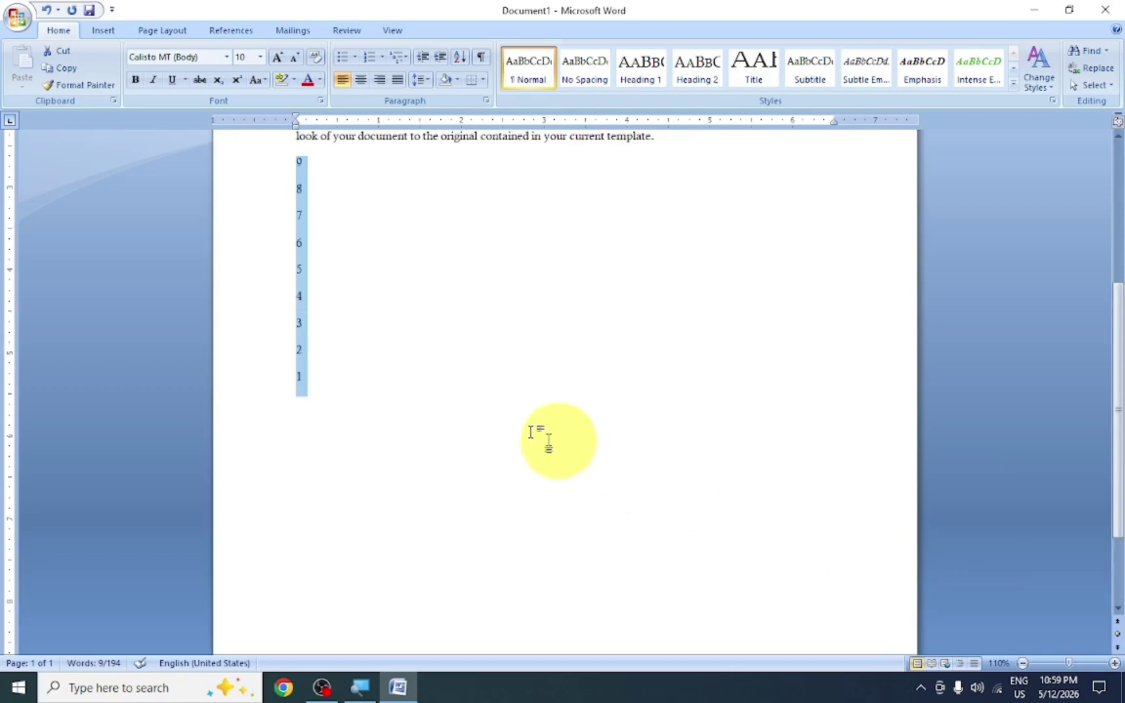
pyautogui.scroll(2, 481, 430)
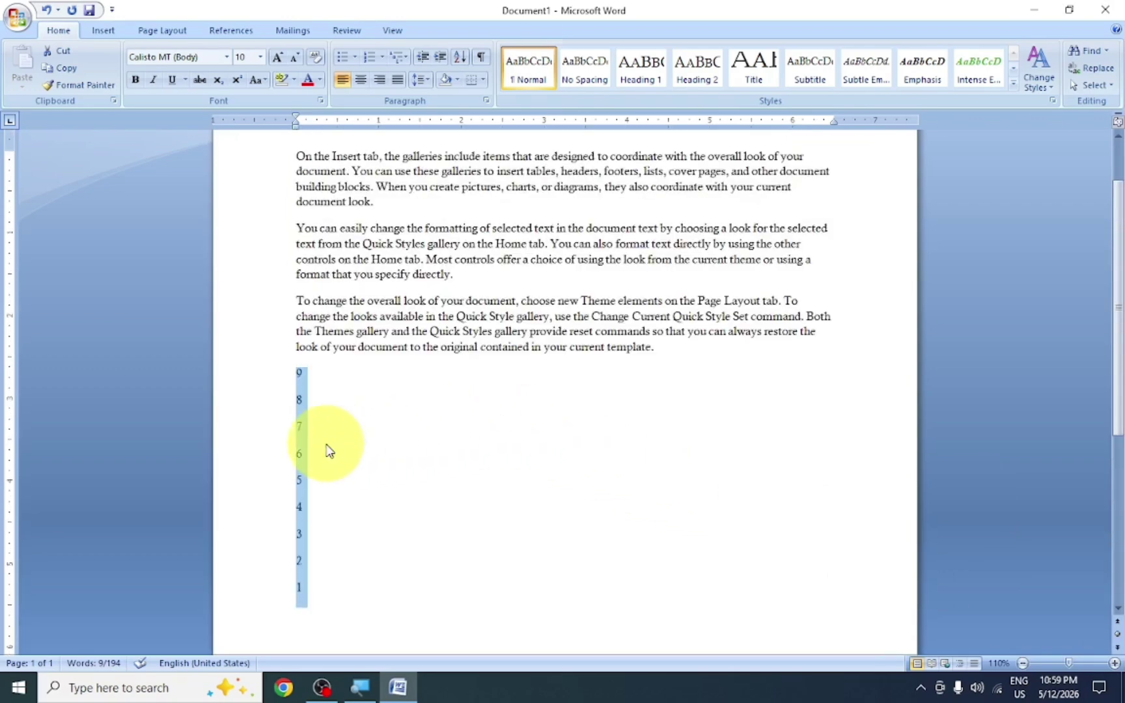
pyautogui.scroll(2, 329, 449)
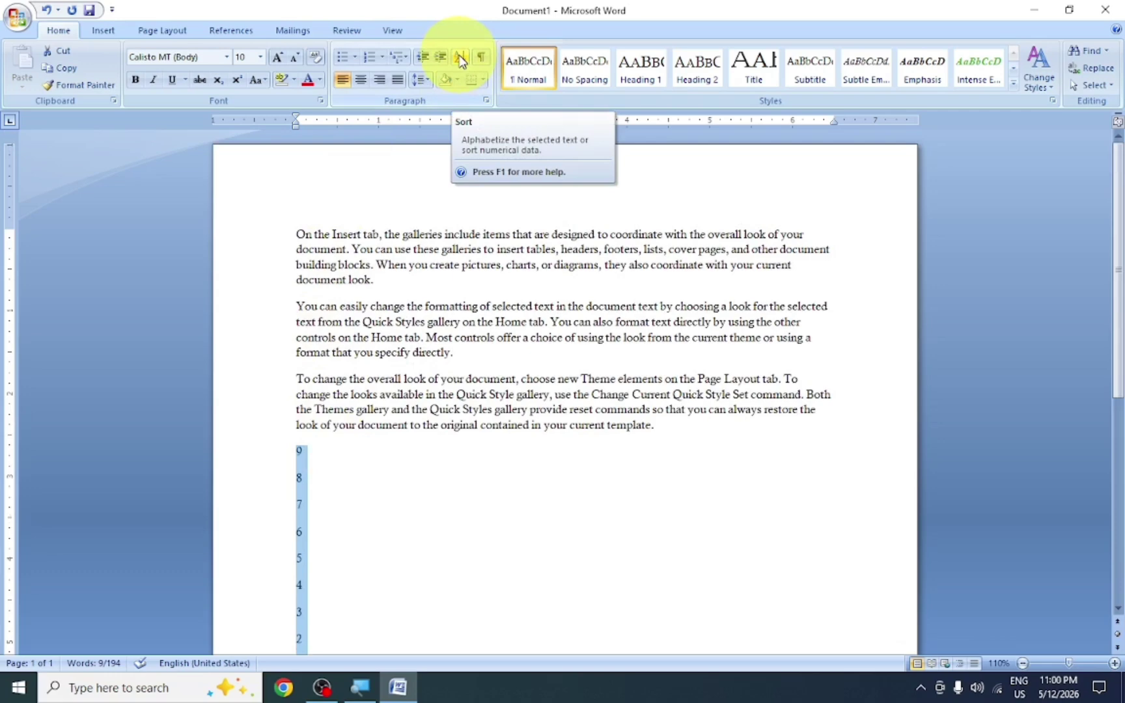
pyautogui.press('Delete')
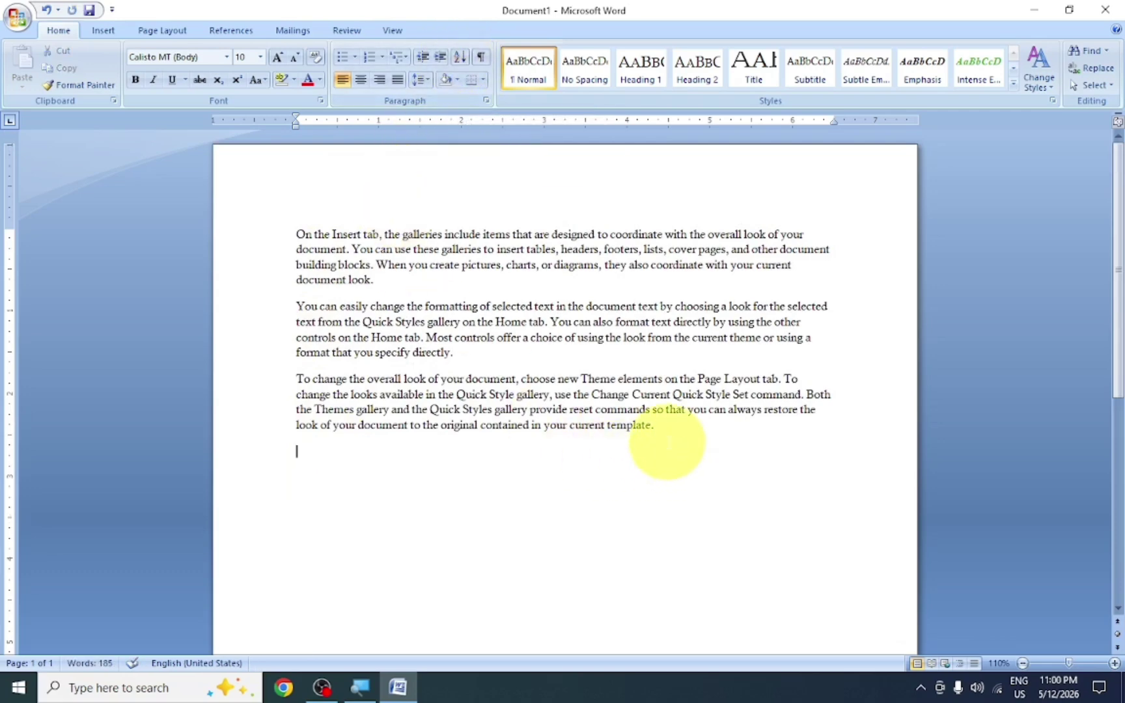
pyautogui.moveTo(667, 442); pyautogui.dragTo(189, 226)
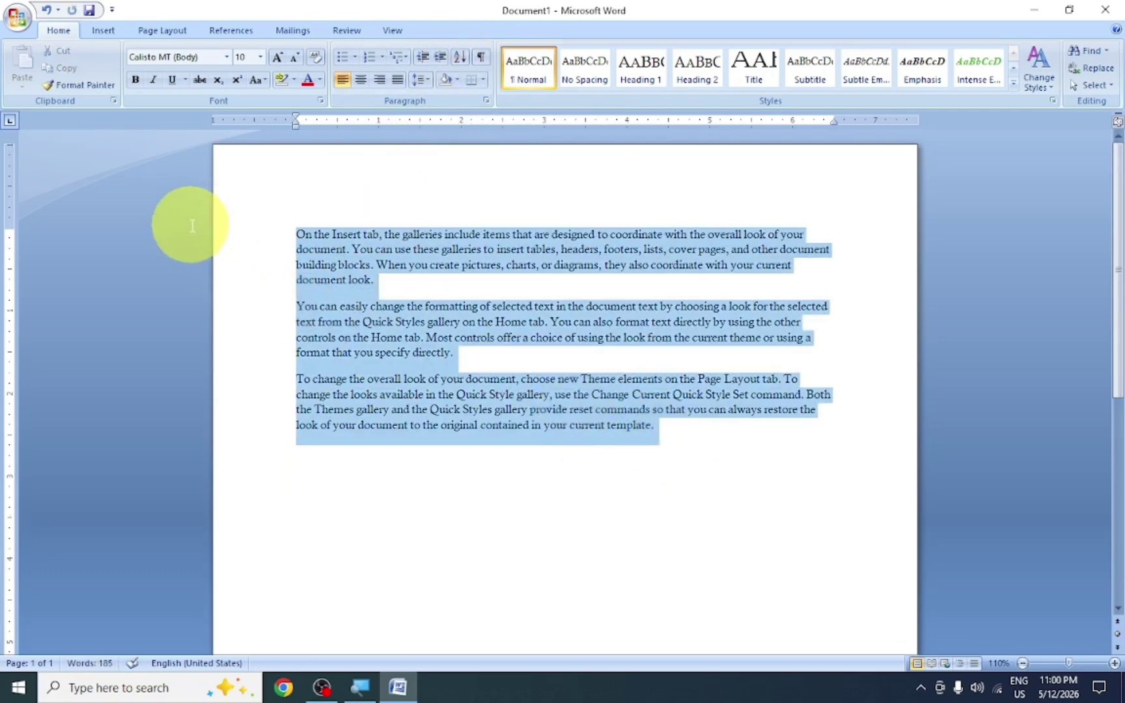
pyautogui.click(480, 60)
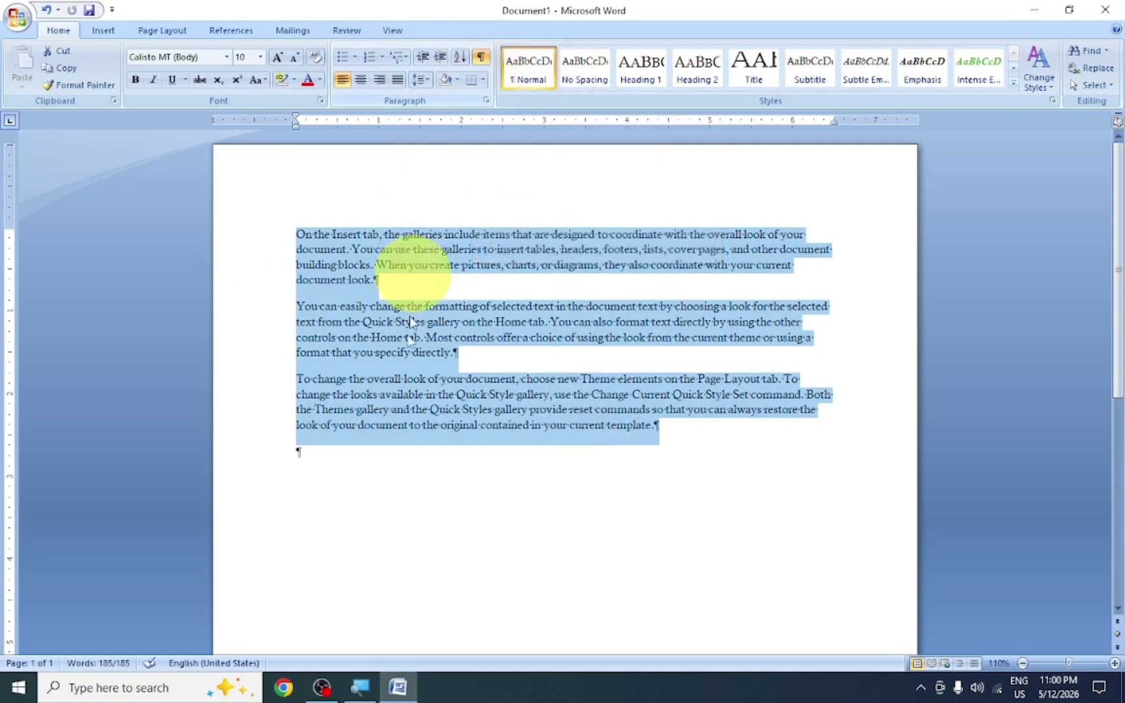
pyautogui.click(377, 284)
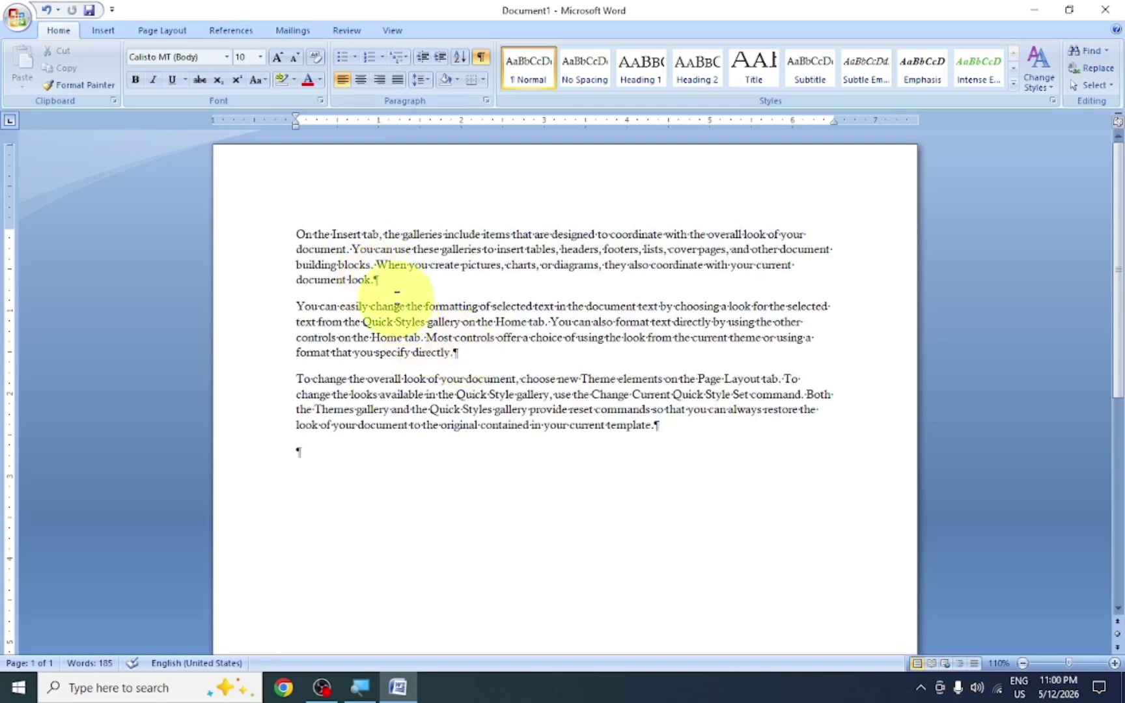
pyautogui.moveTo(329, 459); pyautogui.dragTo(272, 234)
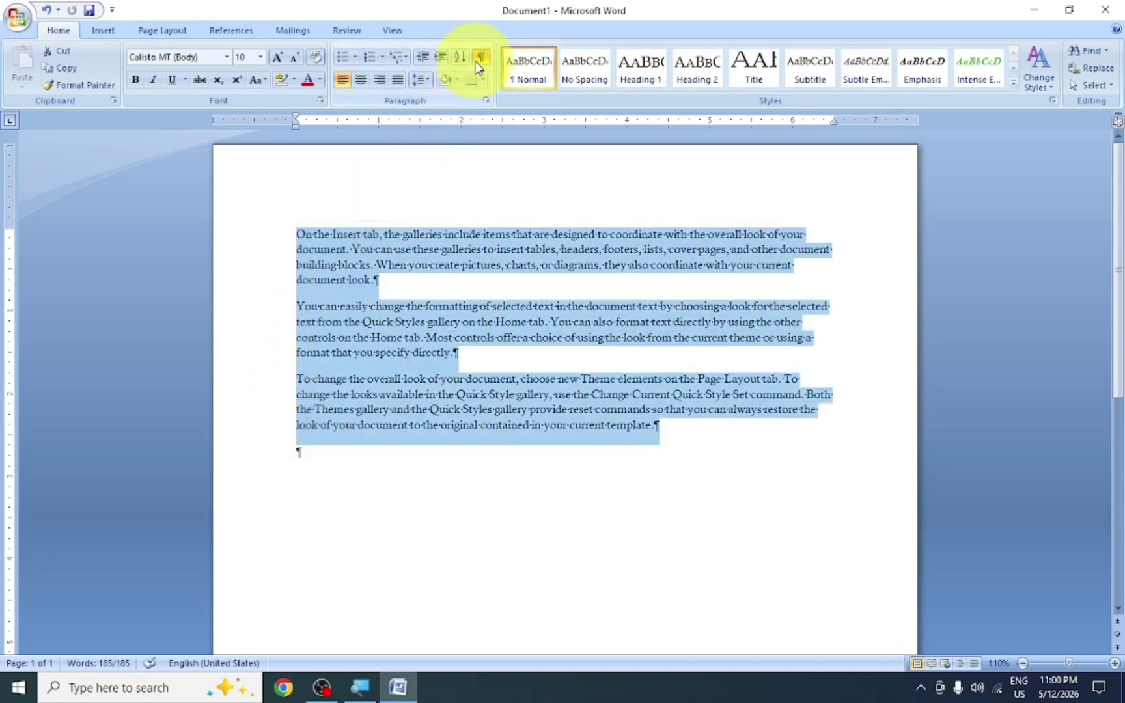
pyautogui.click(229, 30)
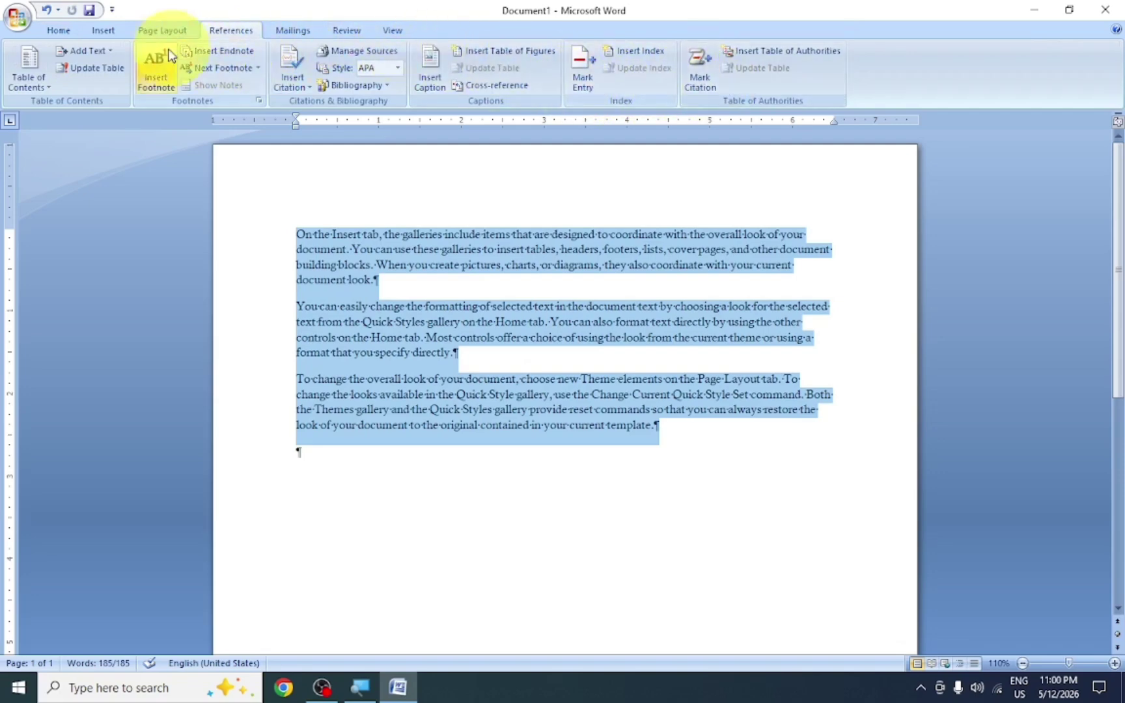
pyautogui.click(60, 30)
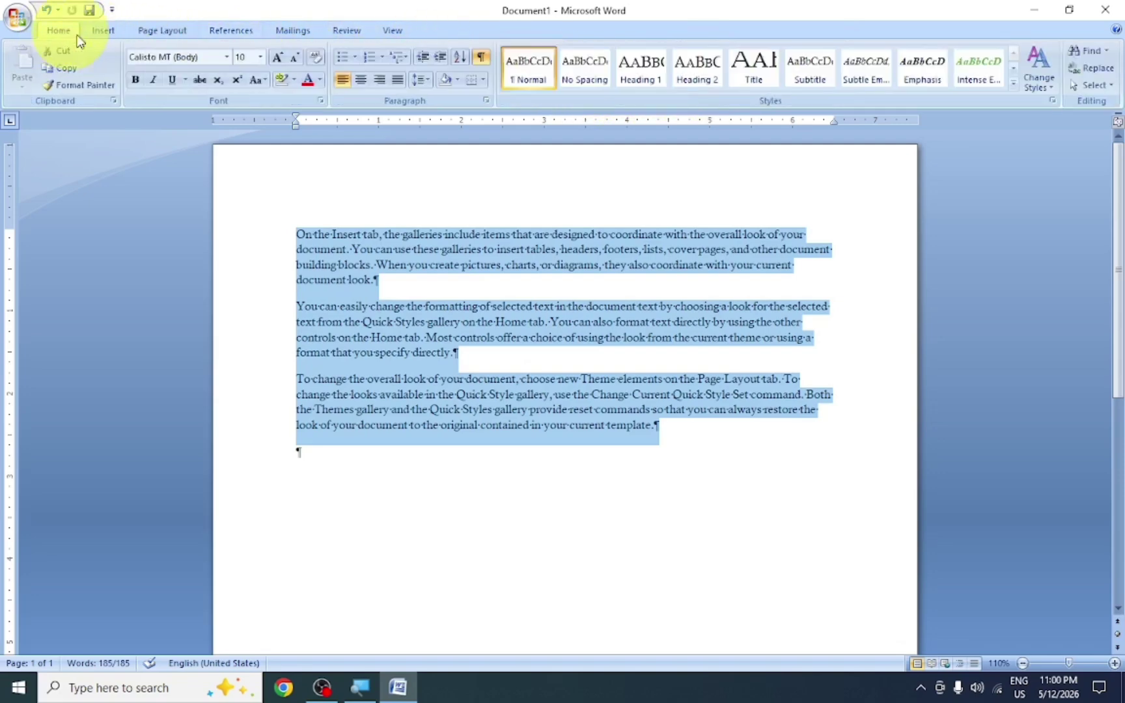
pyautogui.click(482, 58)
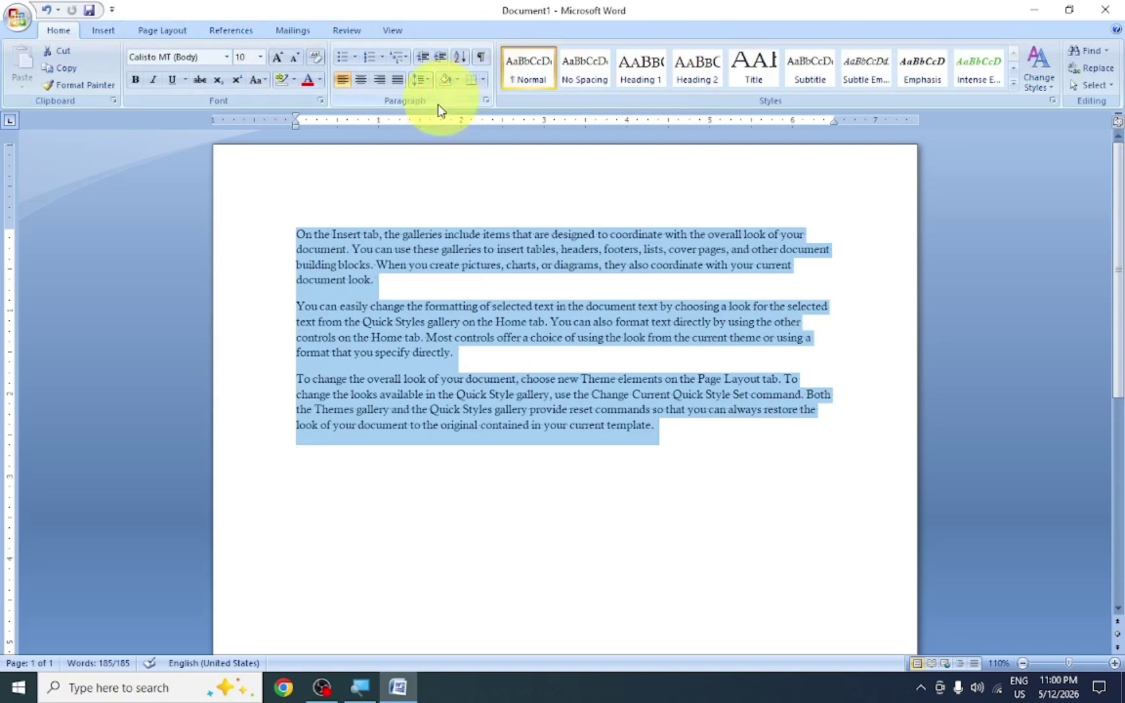
pyautogui.click(662, 431)
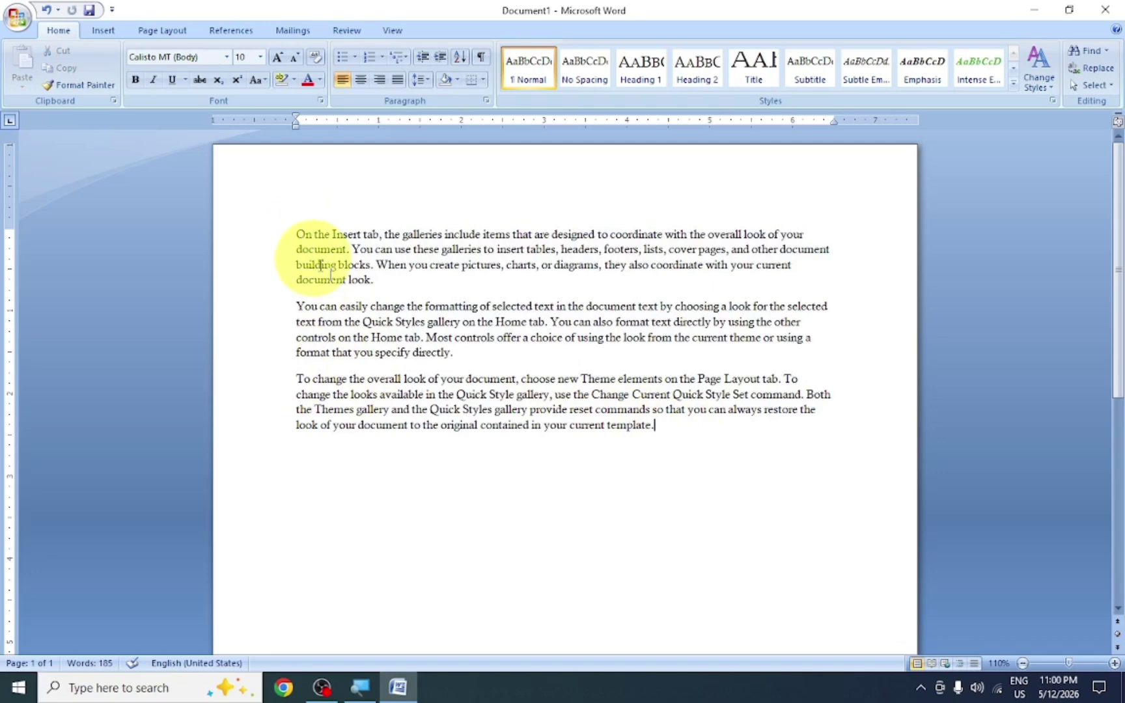
pyautogui.moveTo(296, 233); pyautogui.dragTo(369, 285)
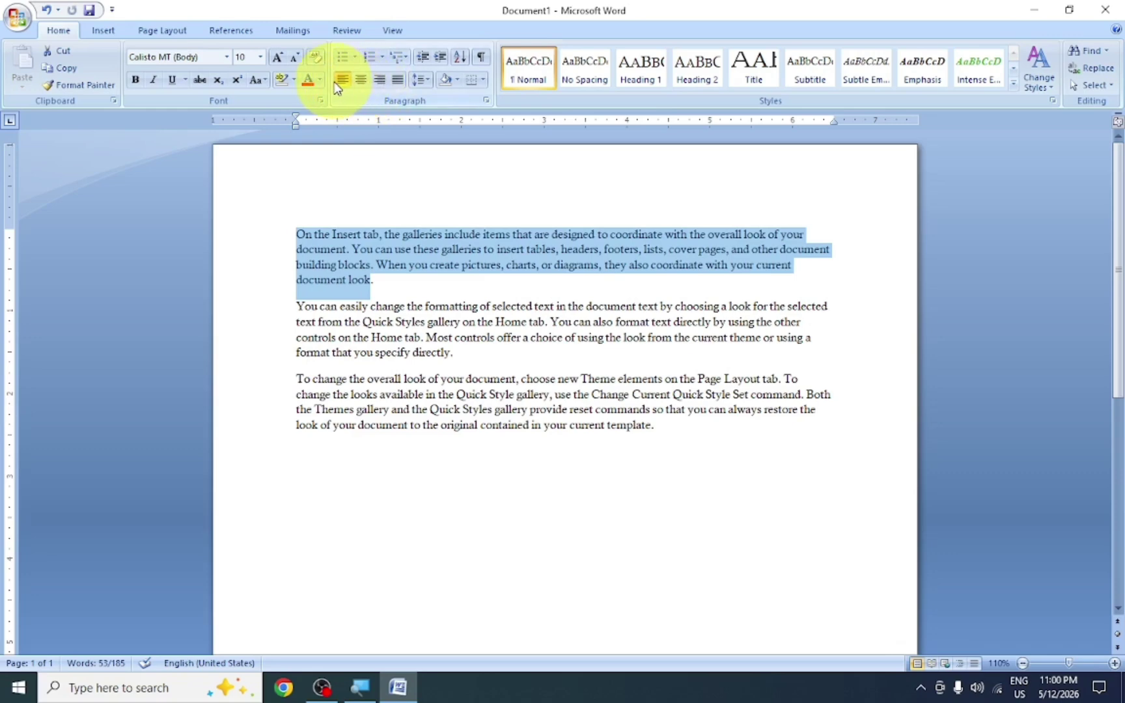
pyautogui.hotkey('ctrl', 'j')
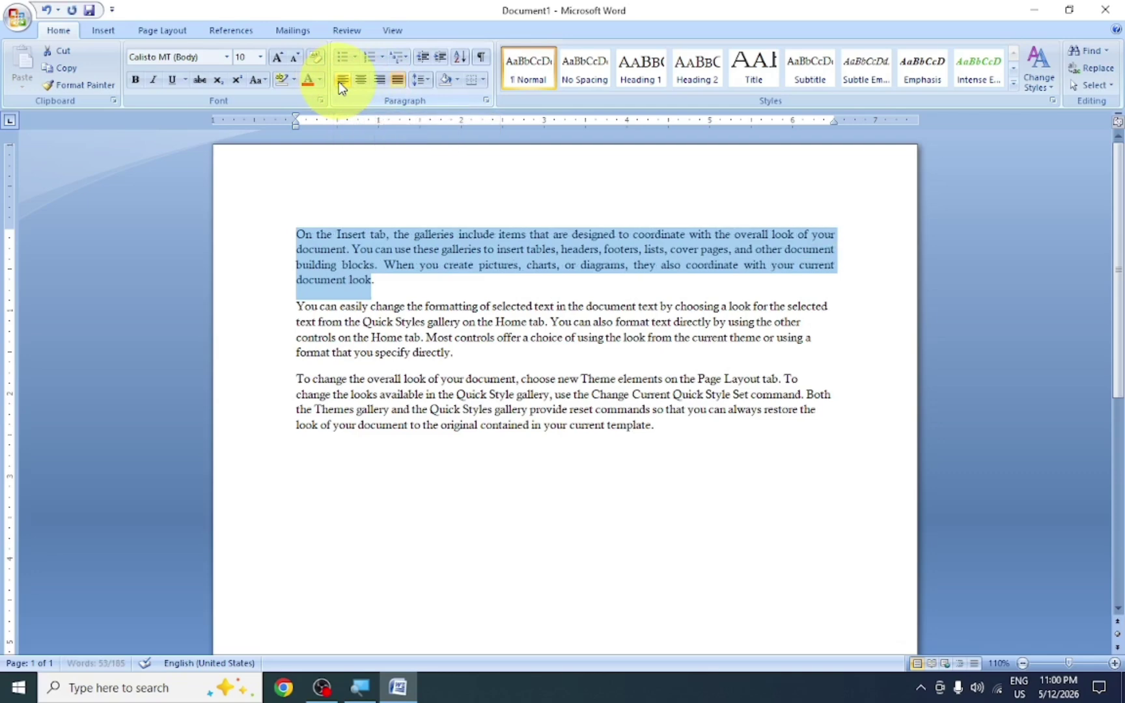
pyautogui.click(361, 81)
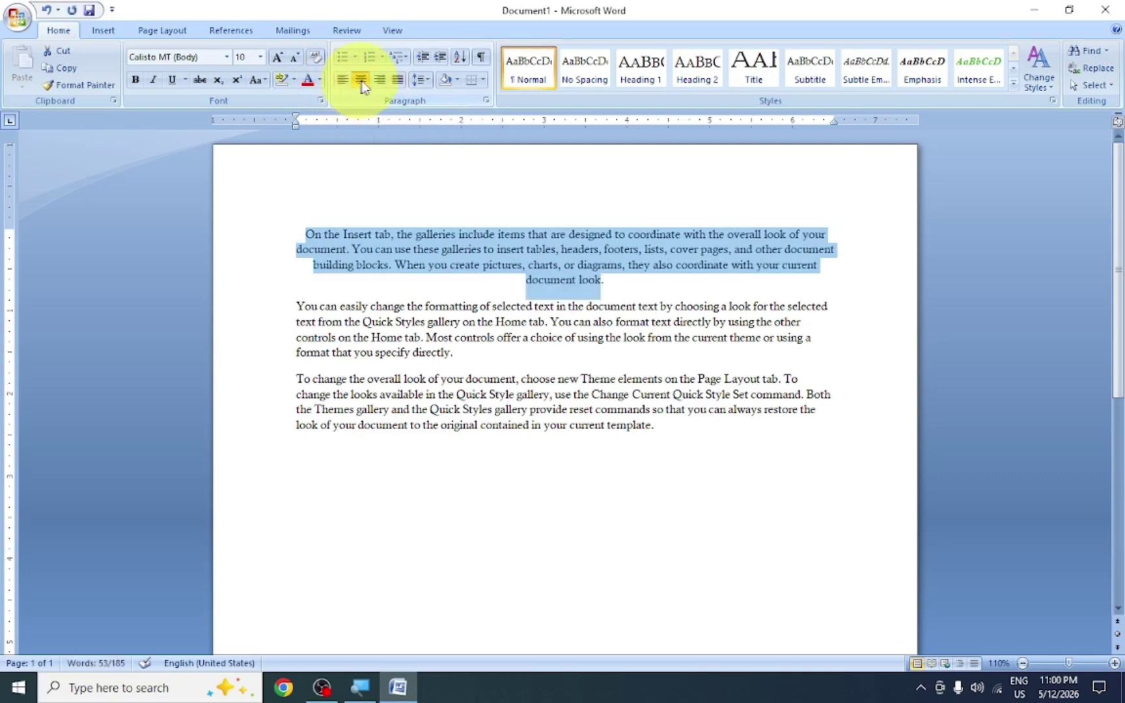
pyautogui.click(380, 80)
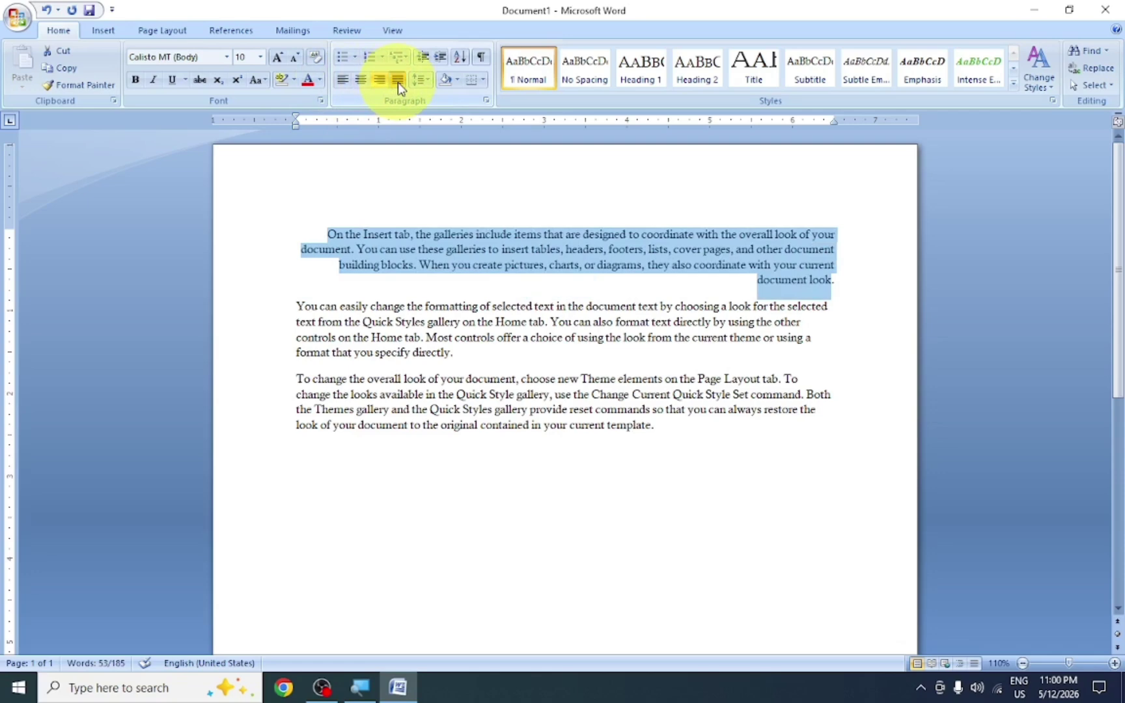
pyautogui.click(398, 81)
pyautogui.click(347, 81)
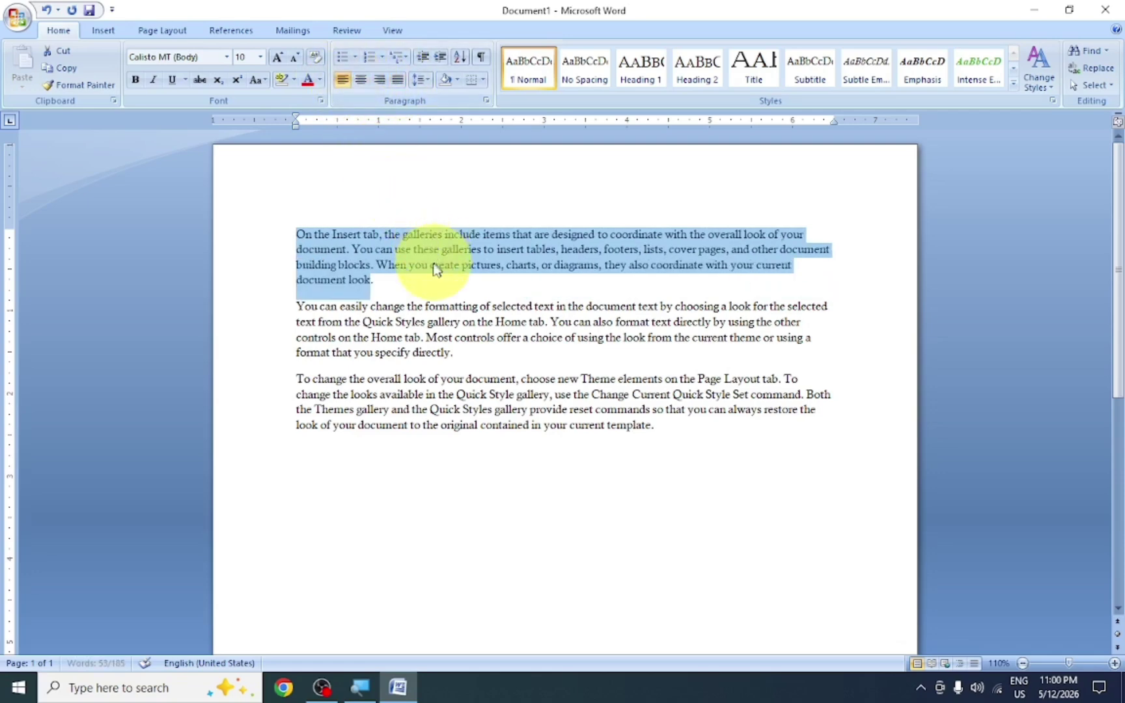
pyautogui.click(431, 224)
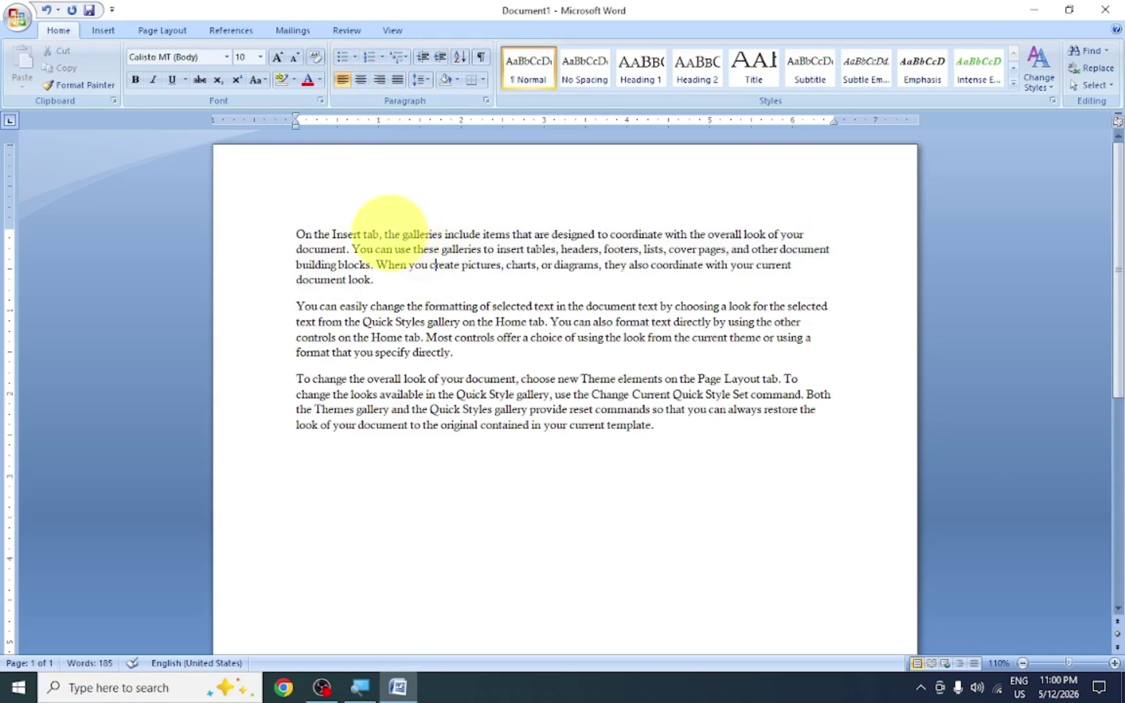
# Split off 'On the Insert tab,' as its own line and try center, right and left alignment on it
pyautogui.press('Return')
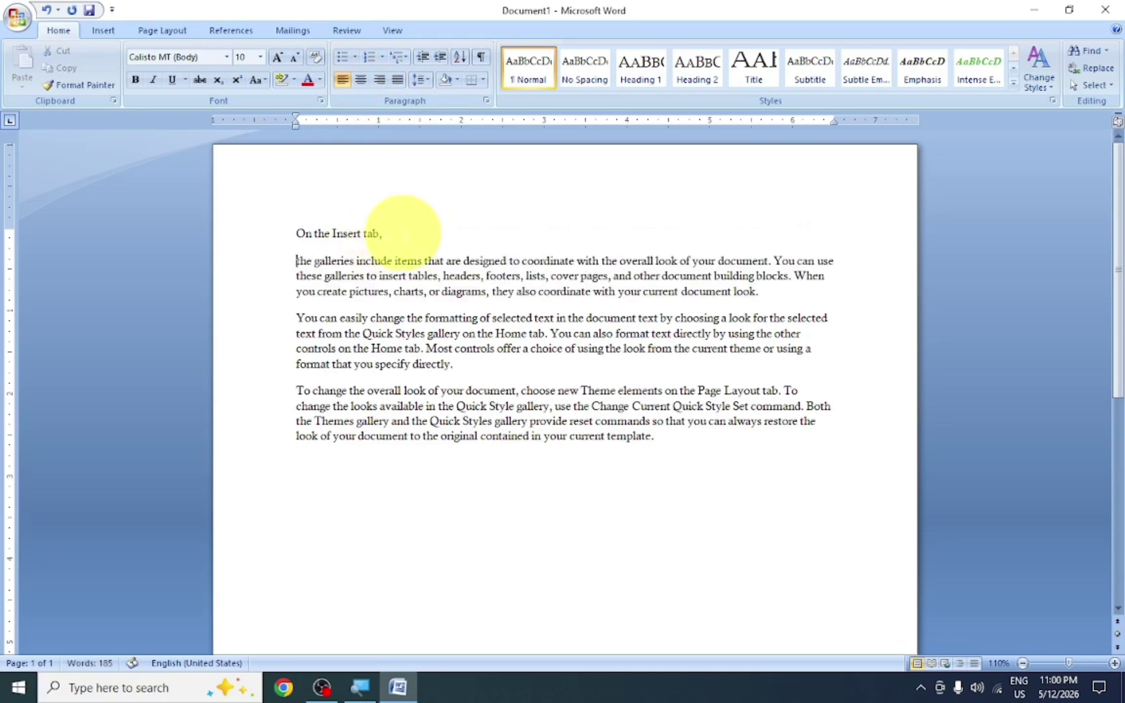
pyautogui.moveTo(390, 233); pyautogui.dragTo(296, 221)
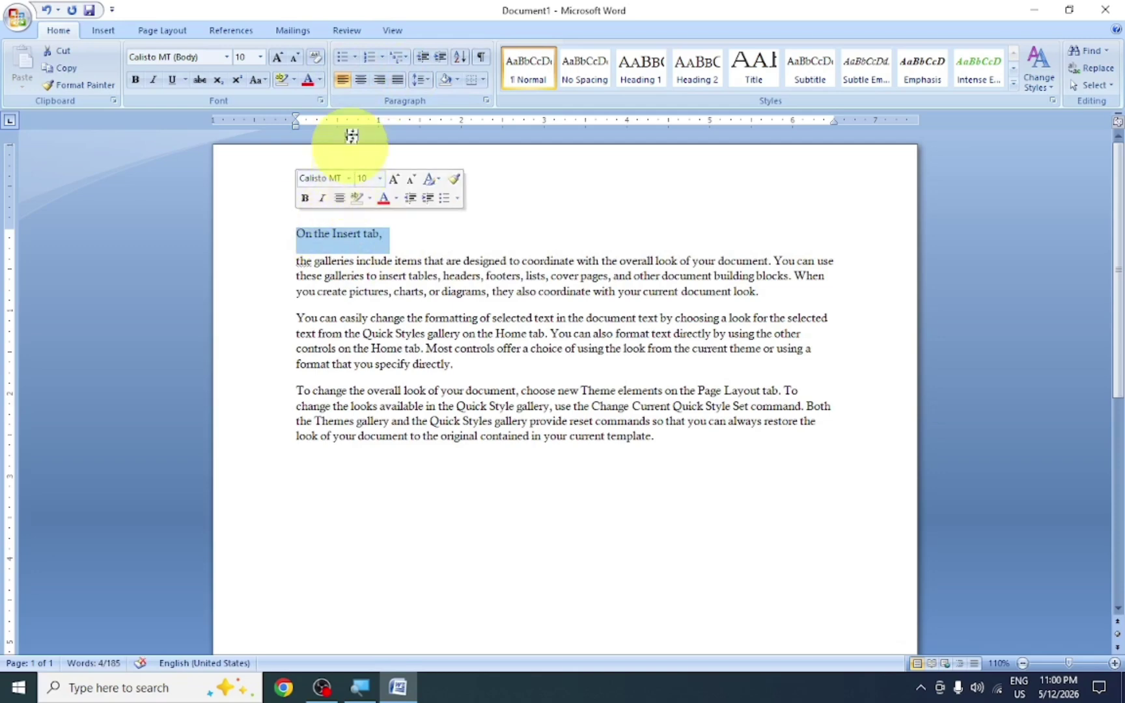
pyautogui.click(361, 80)
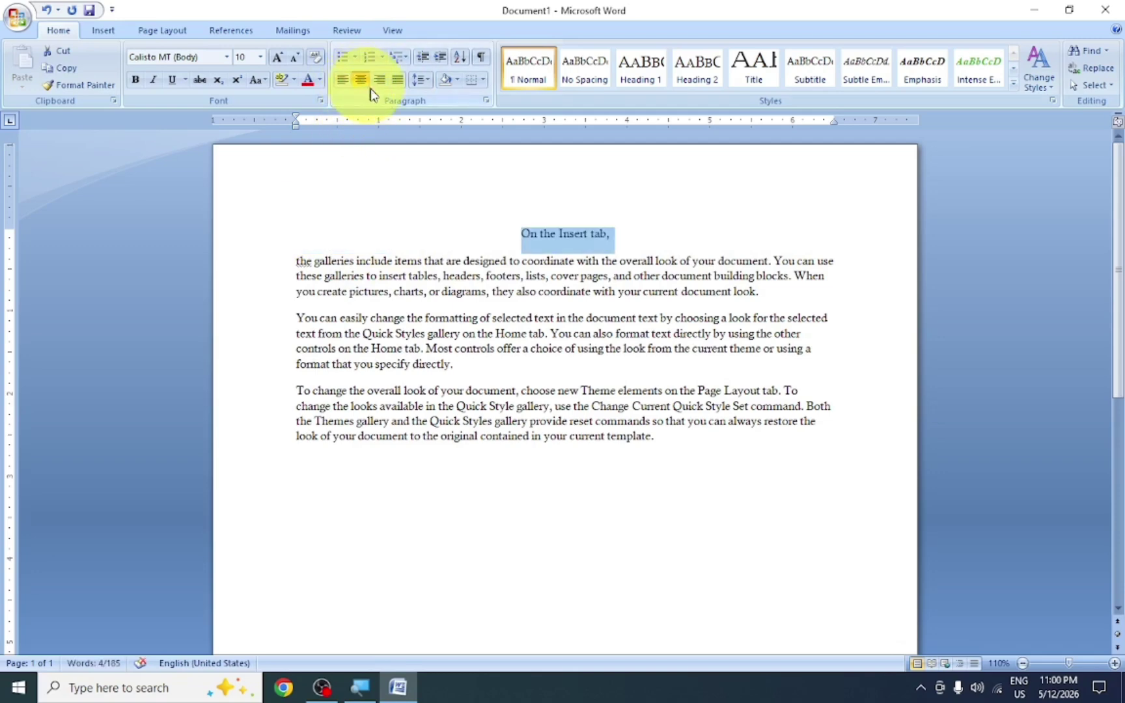
pyautogui.click(563, 234)
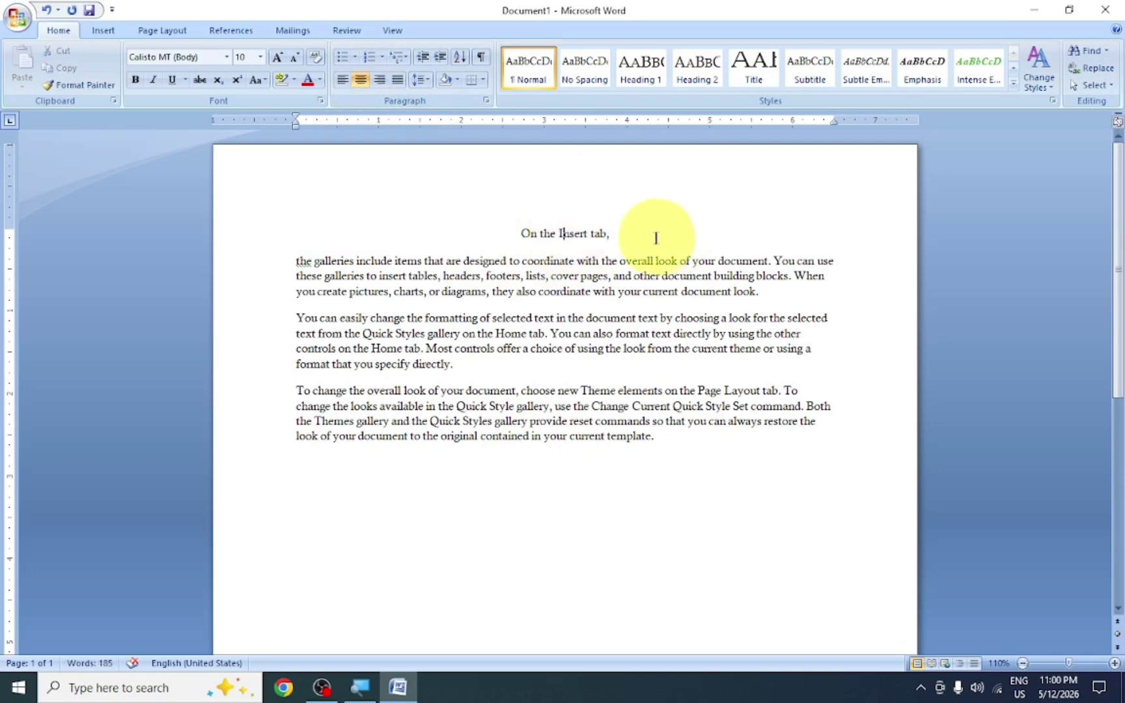
pyautogui.moveTo(625, 235); pyautogui.dragTo(517, 233)
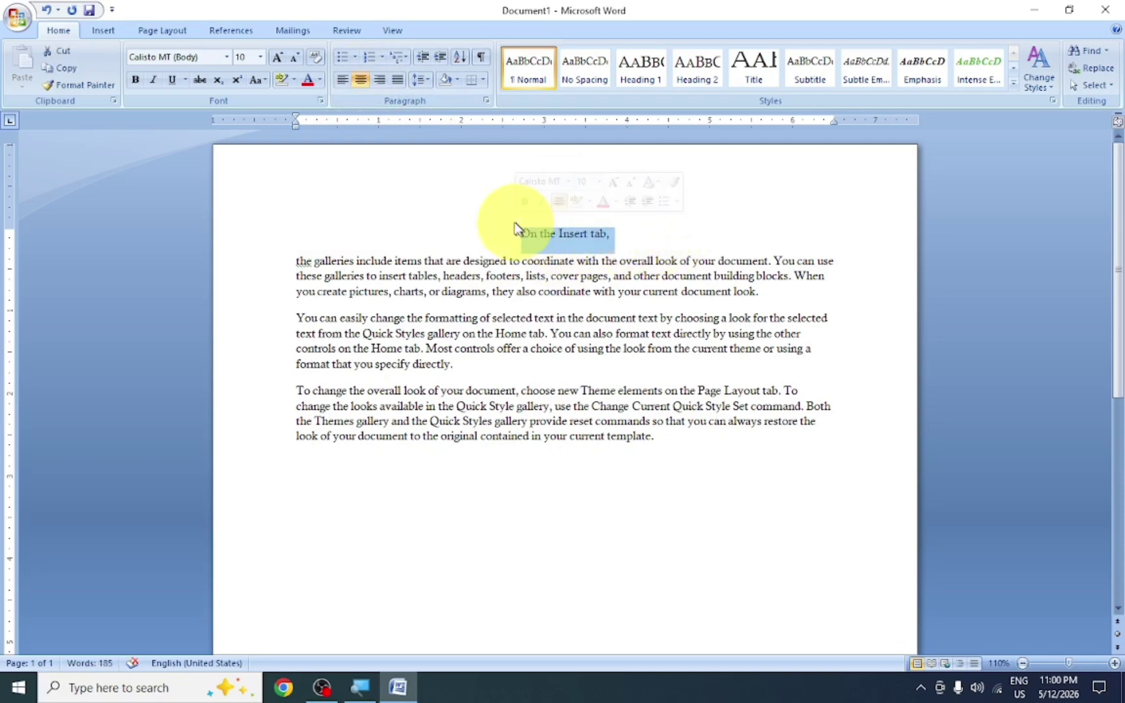
pyautogui.click(378, 81)
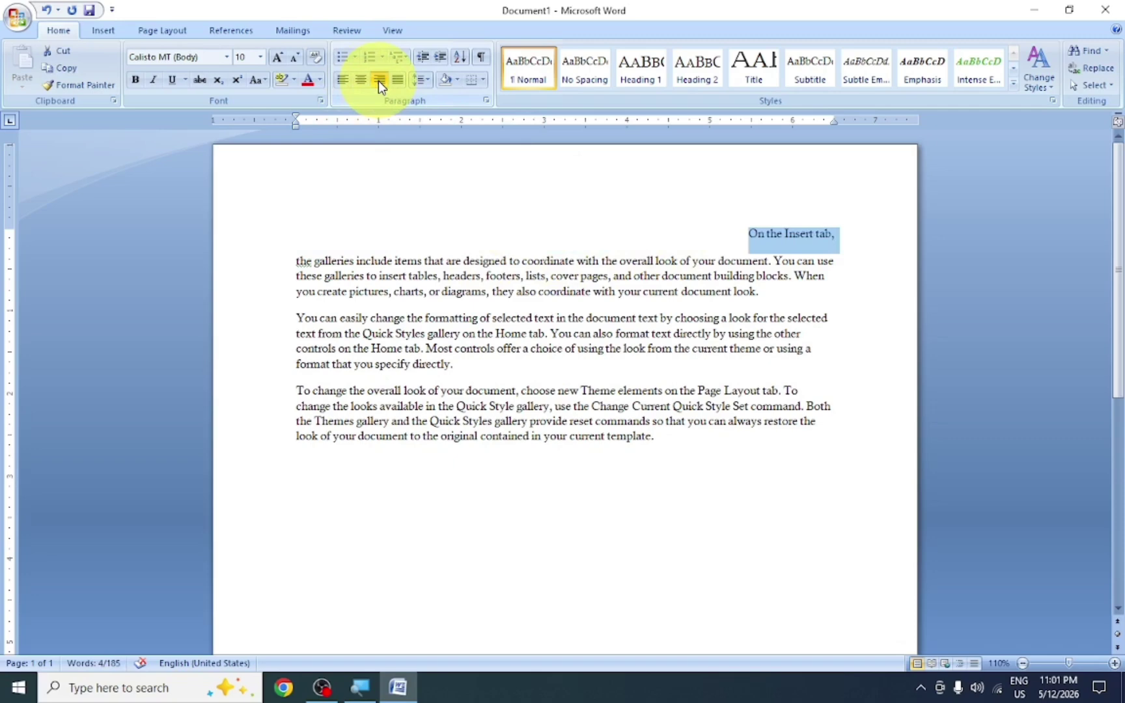
pyautogui.click(344, 80)
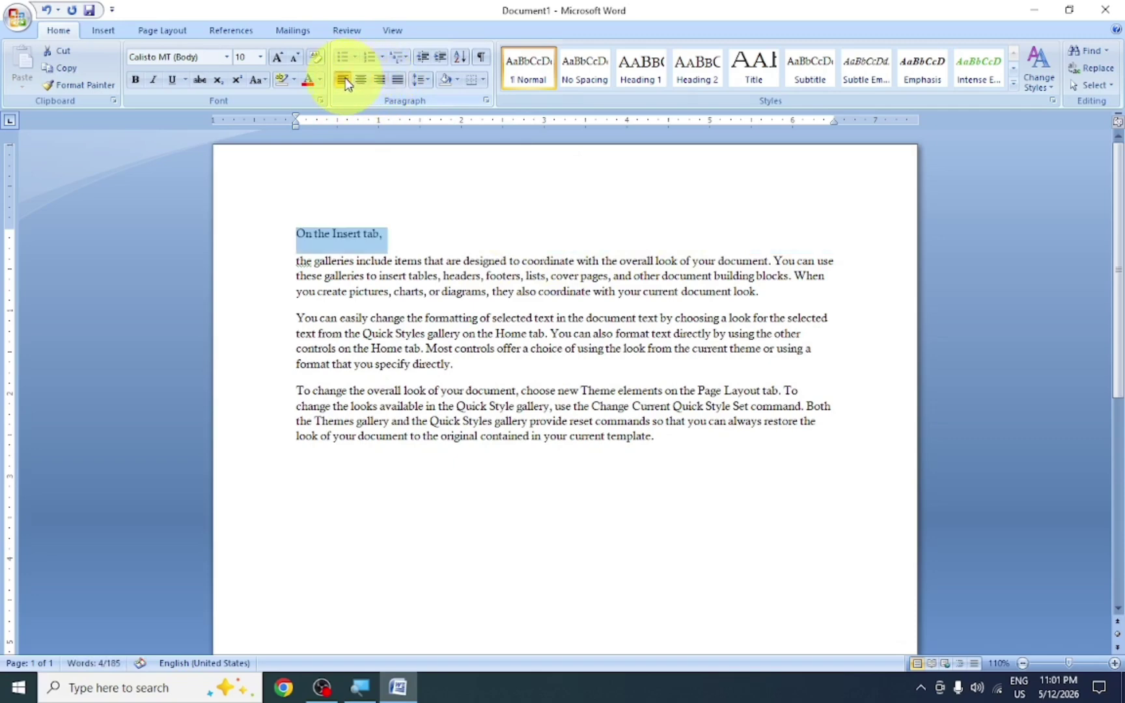
pyautogui.click(410, 240)
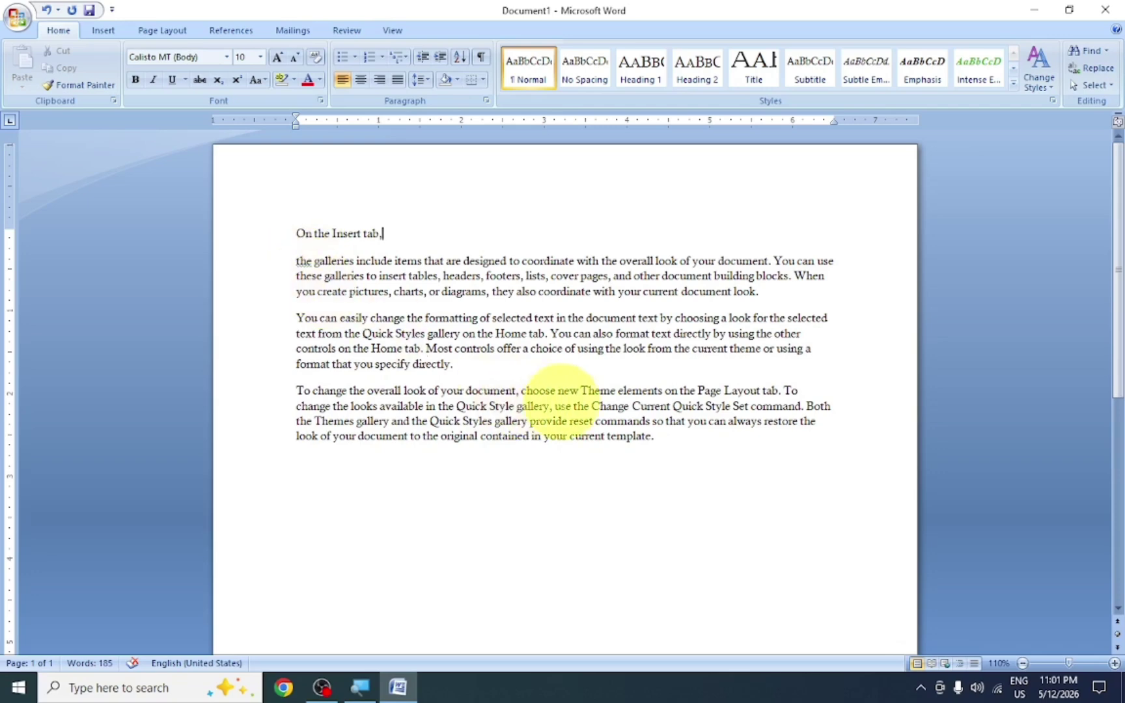
# Justify the four paragraphs, restore left alignment, then show the line spacing choices
pyautogui.moveTo(654, 446); pyautogui.dragTo(231, 220)
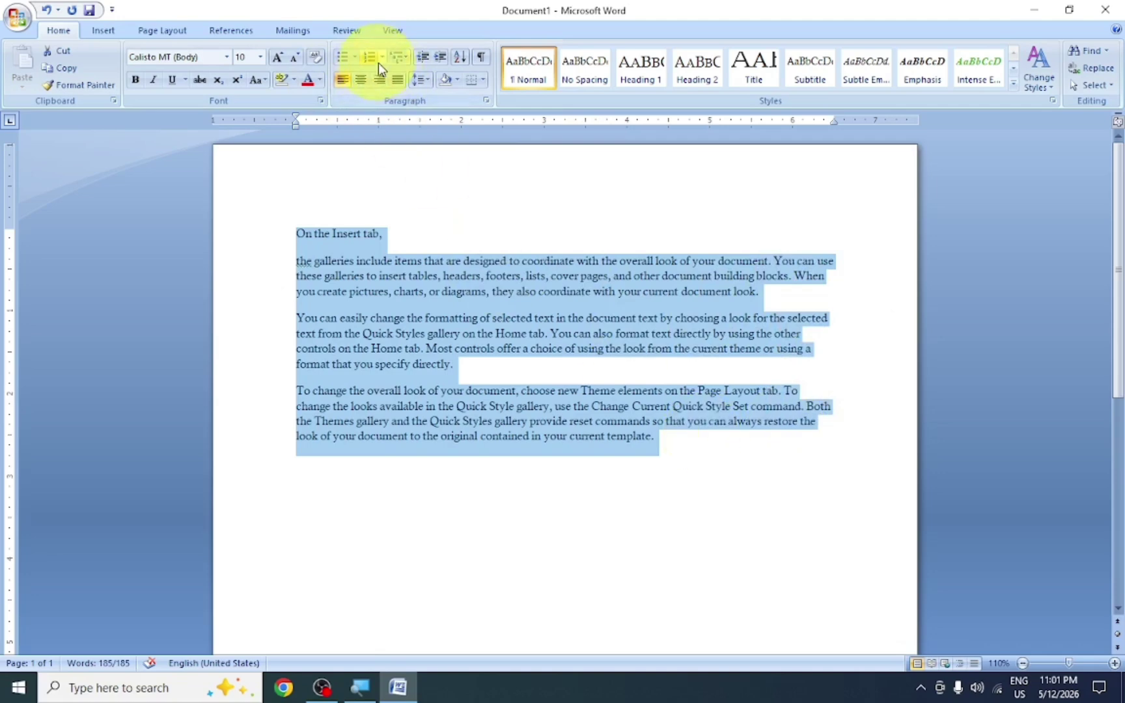
pyautogui.click(399, 80)
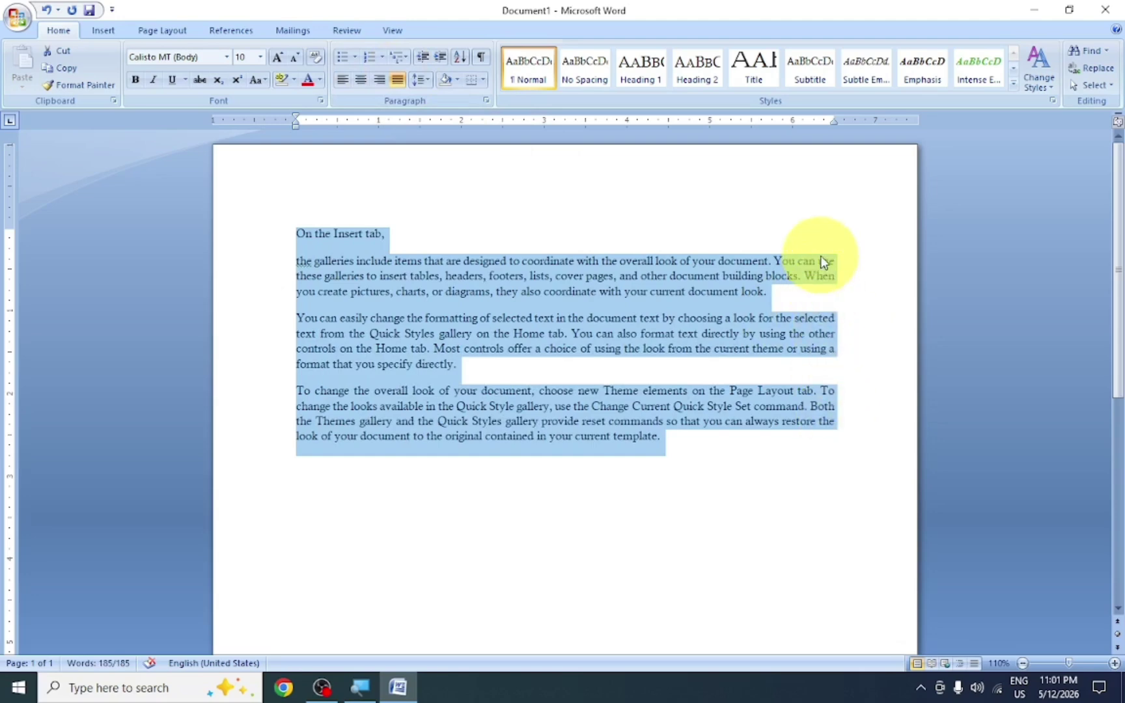
pyautogui.click(342, 80)
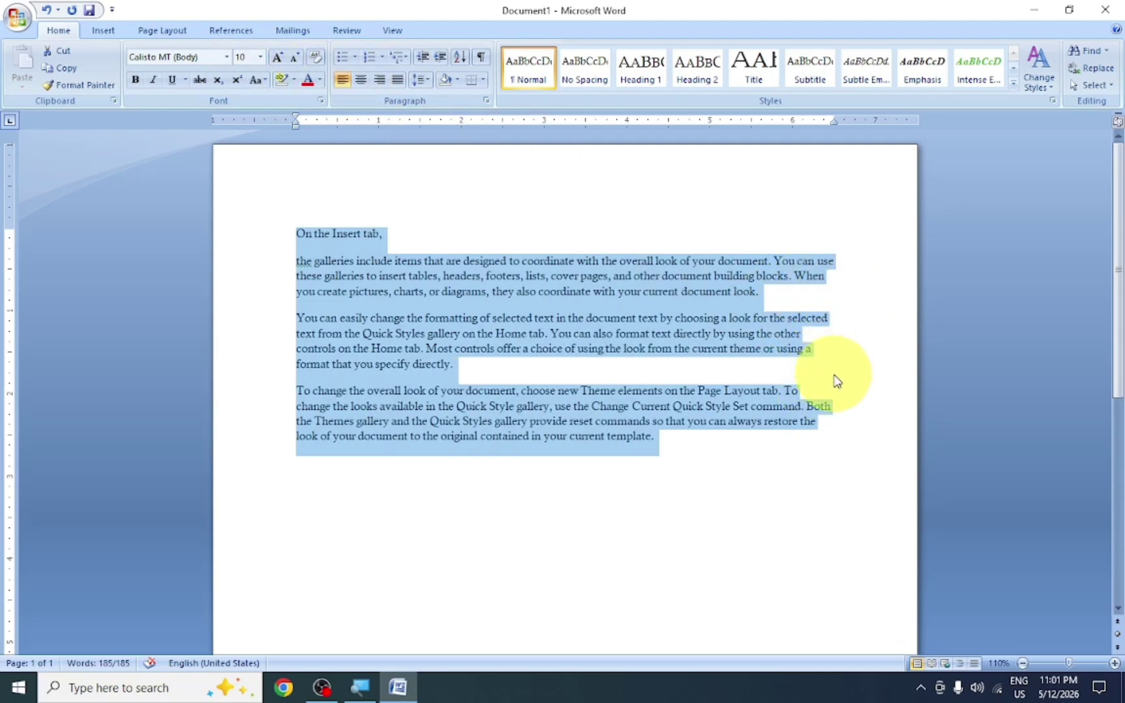
pyautogui.click(398, 81)
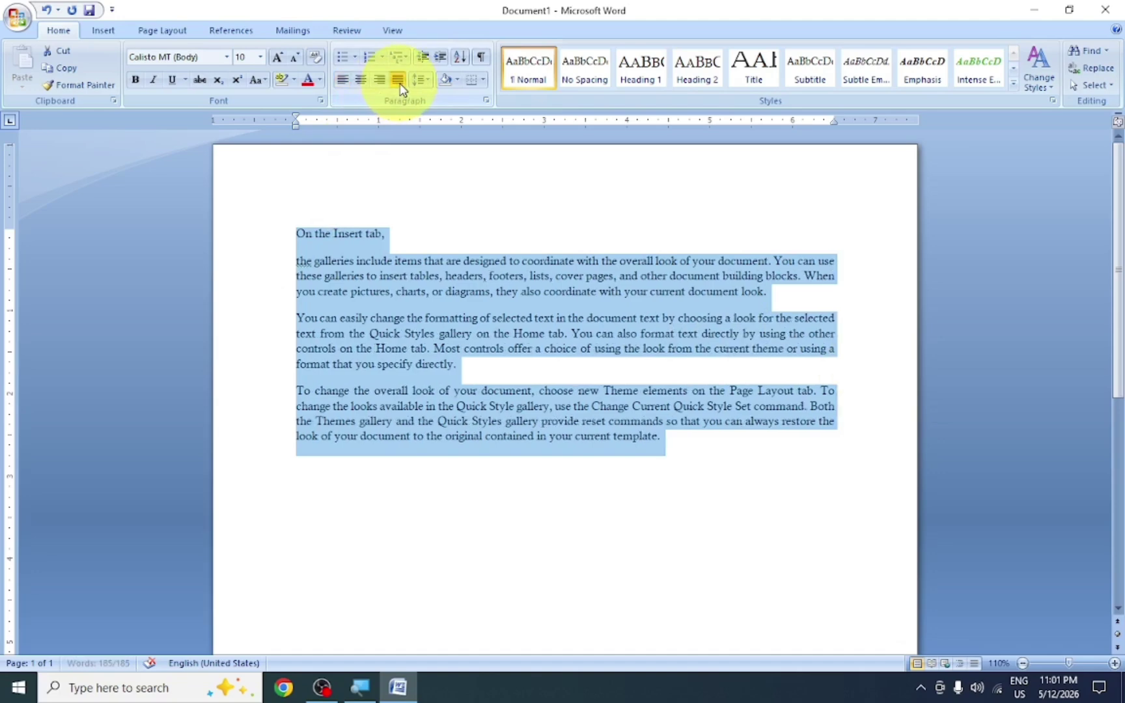
pyautogui.click(339, 80)
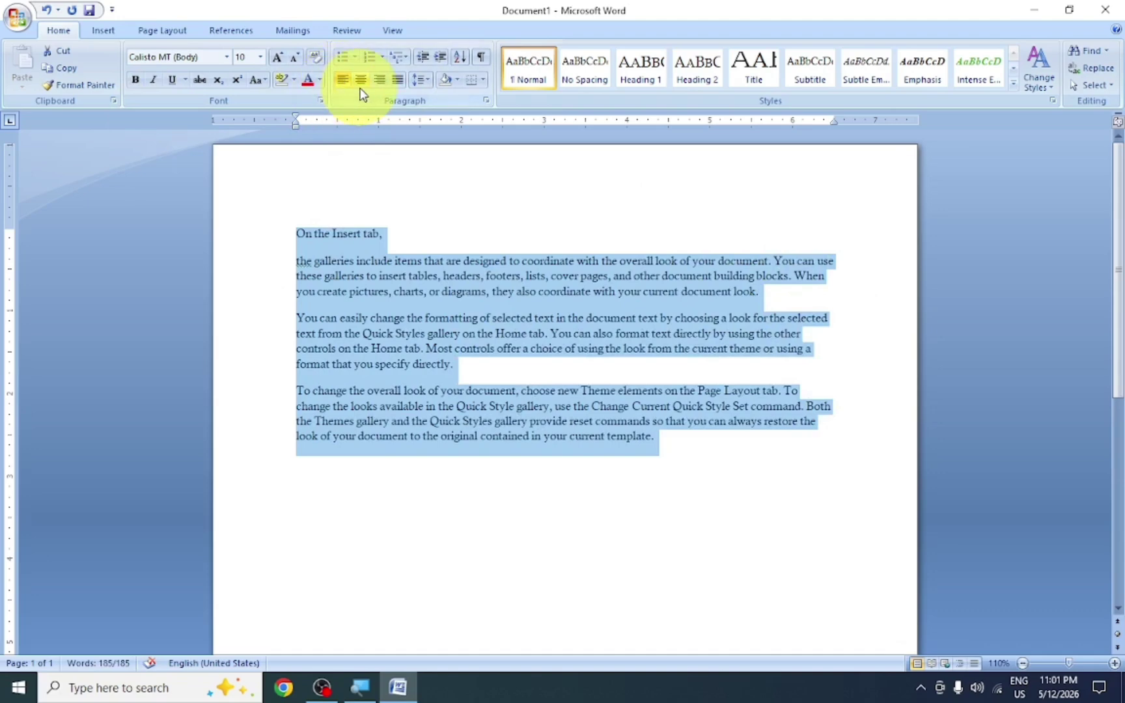
pyautogui.click(429, 83)
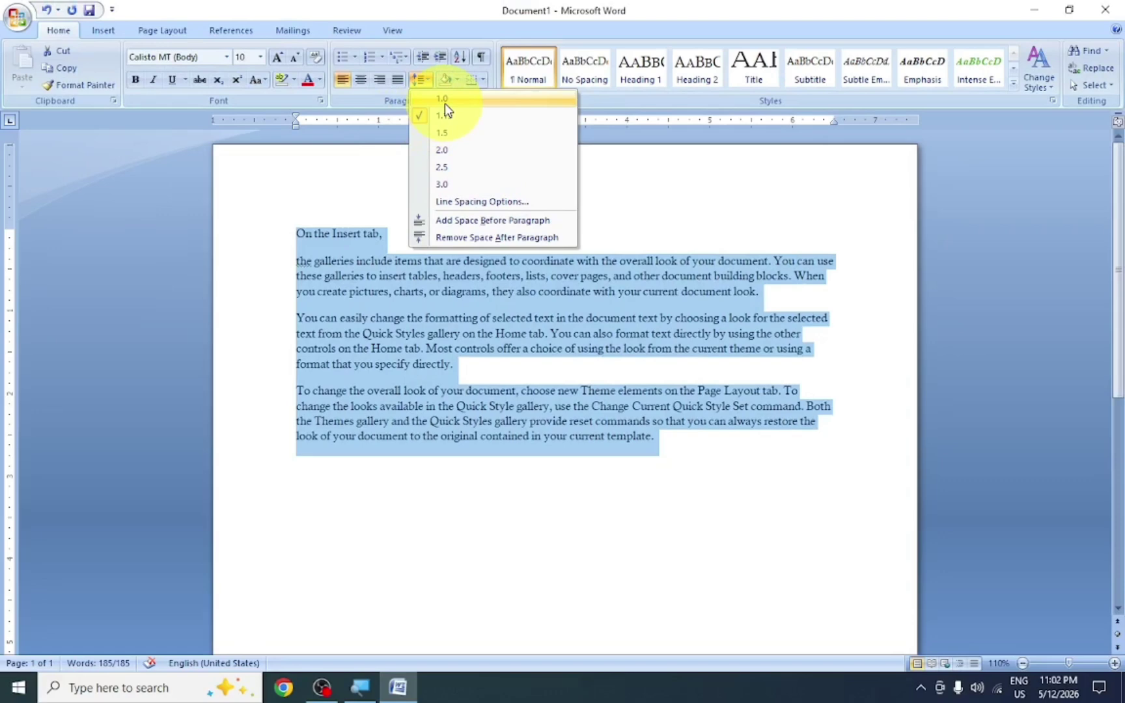
# Apply 1.0 line spacing, then try 1.15, 1.5 and 2.5 on the text
pyautogui.click(444, 104)
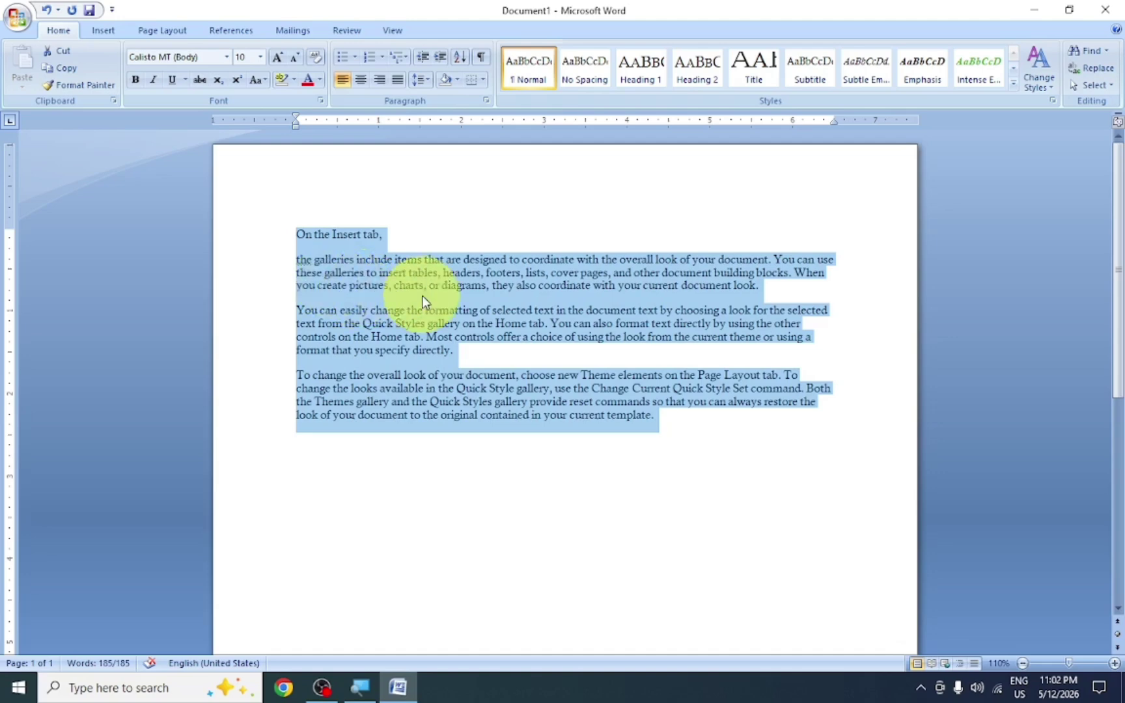
pyautogui.click(421, 82)
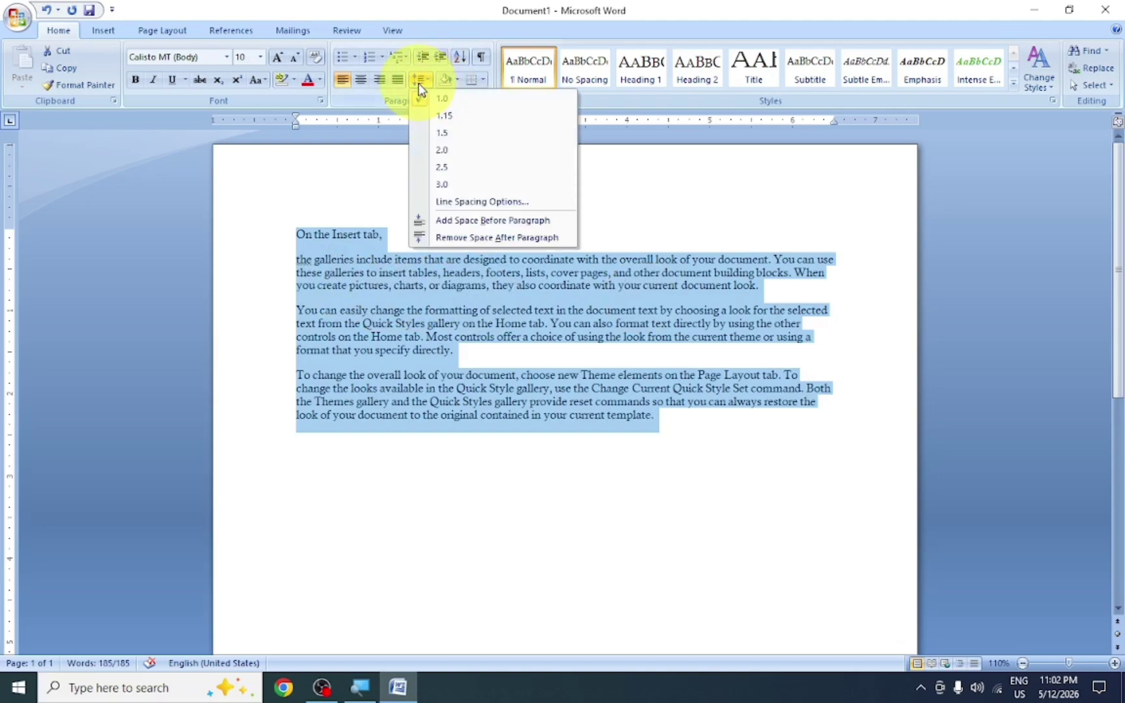
pyautogui.click(444, 117)
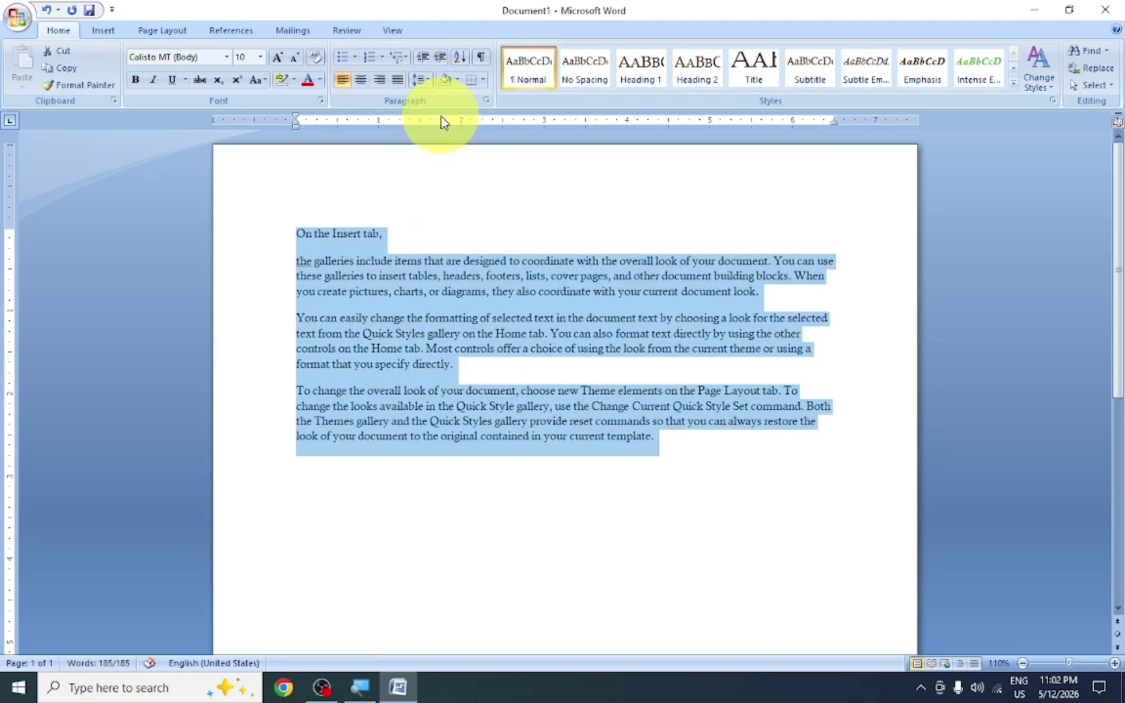
pyautogui.click(423, 80)
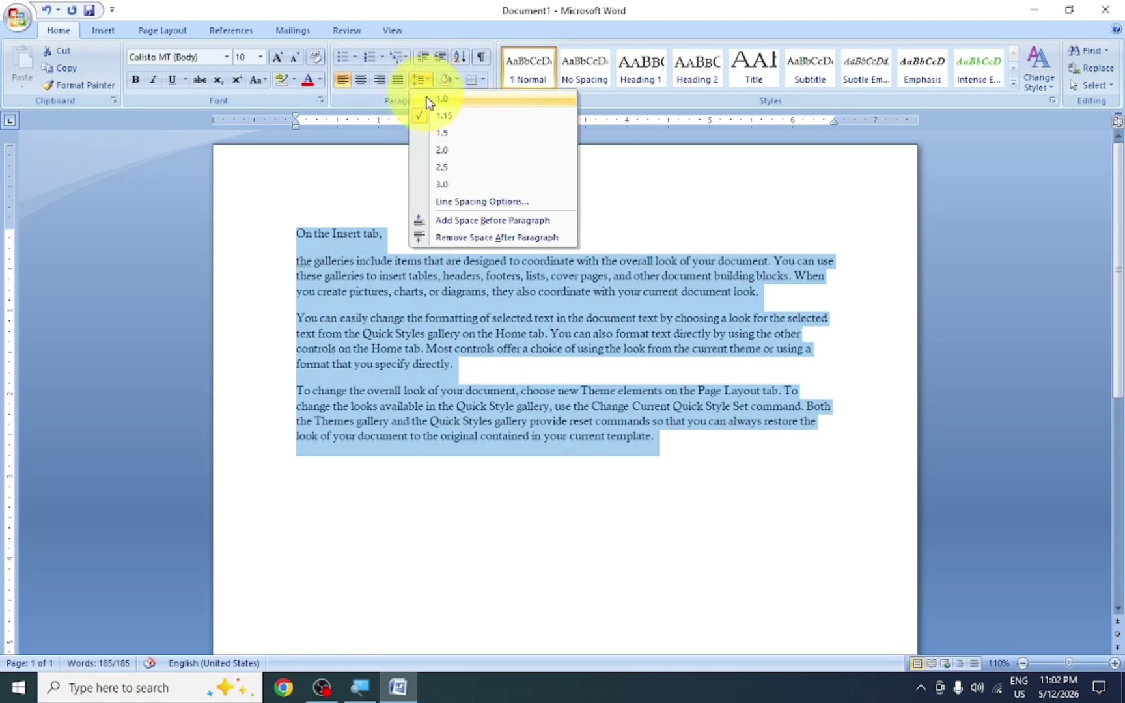
pyautogui.click(439, 133)
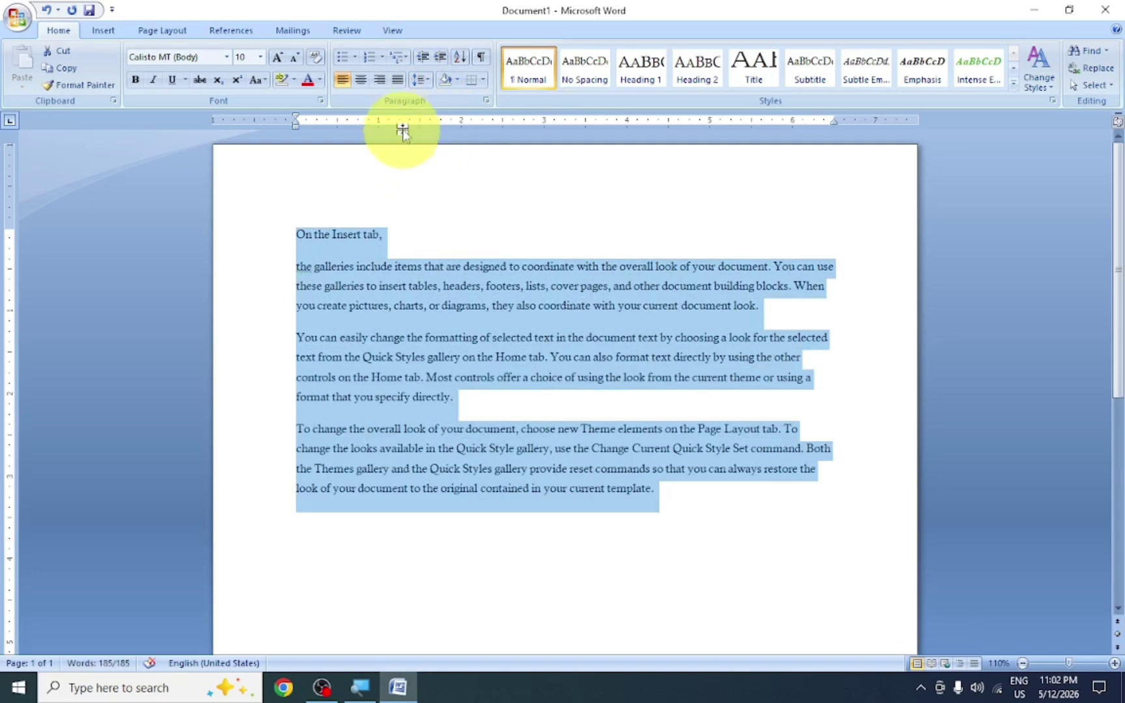
pyautogui.click(423, 80)
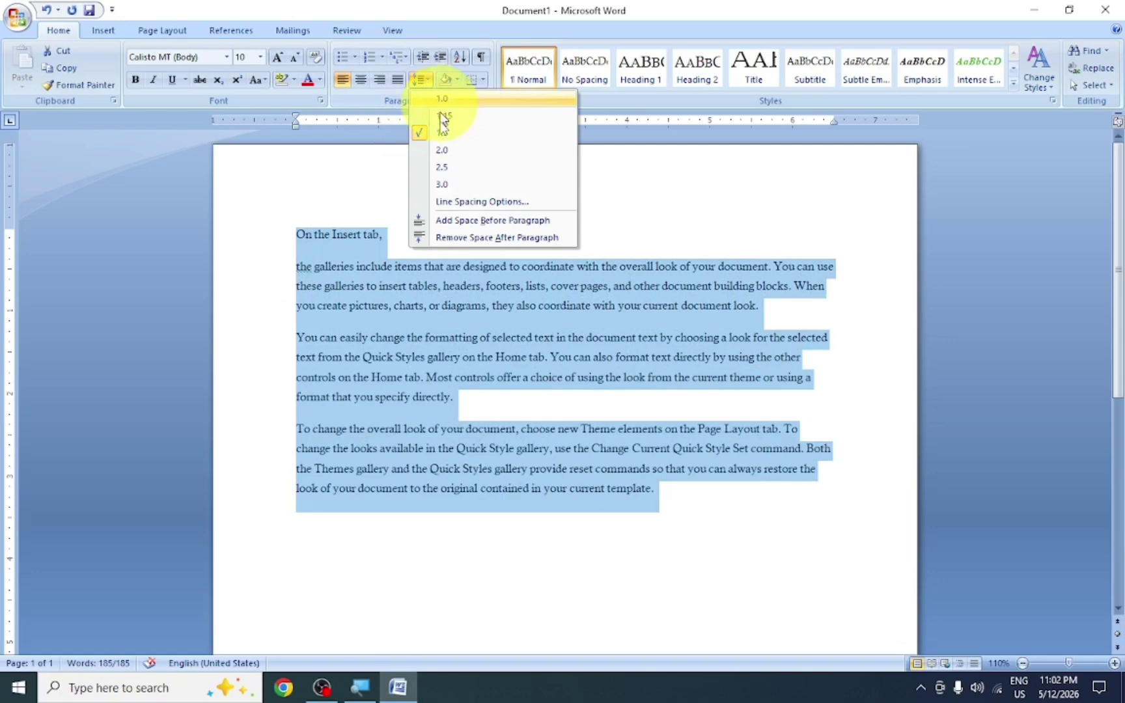
pyautogui.click(464, 168)
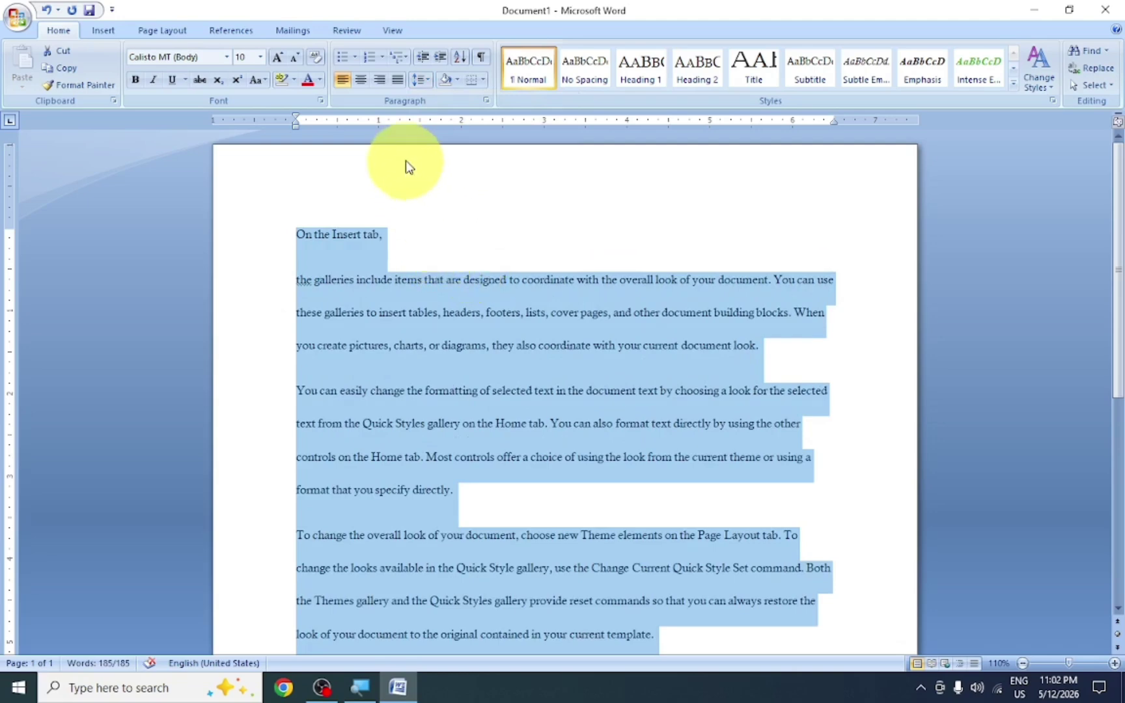
# Try 3.0 line spacing, then go back to 1.15 and finally single 1.0
pyautogui.click(424, 82)
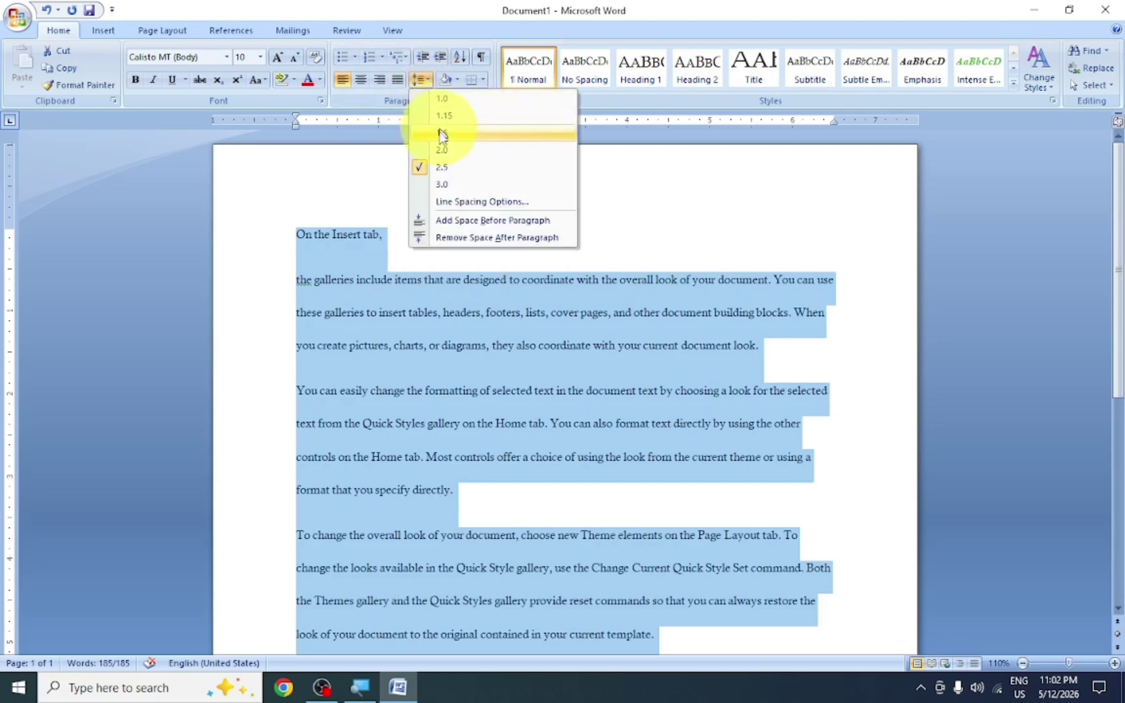
pyautogui.click(457, 185)
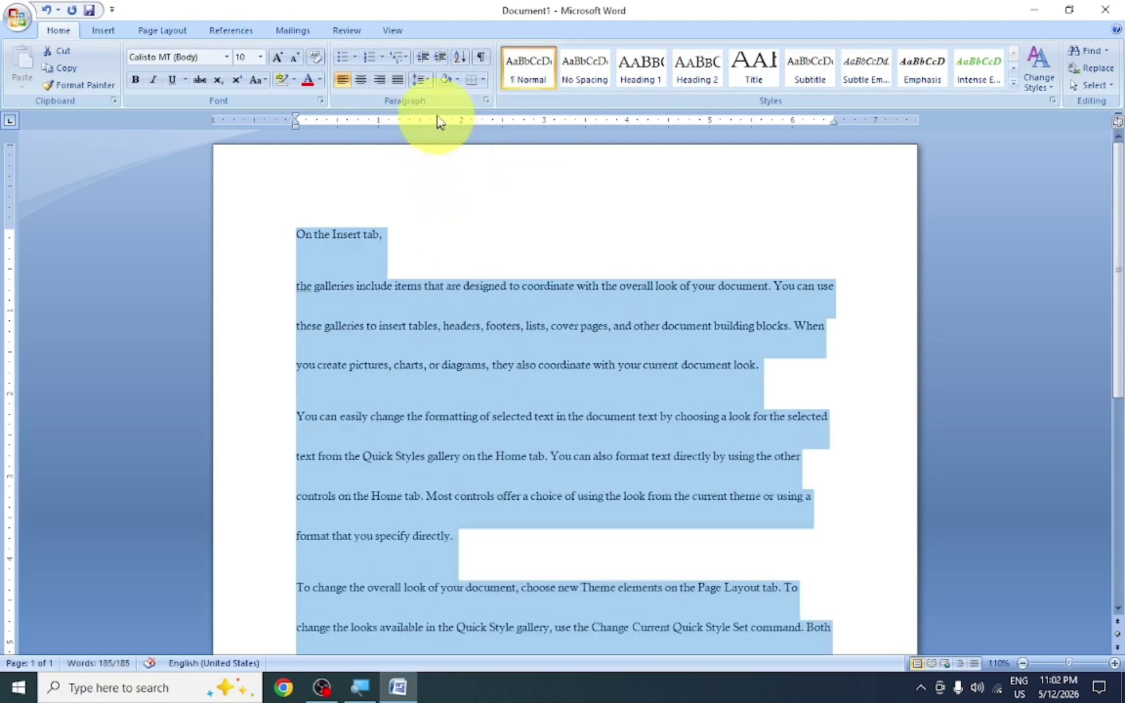
pyautogui.click(421, 79)
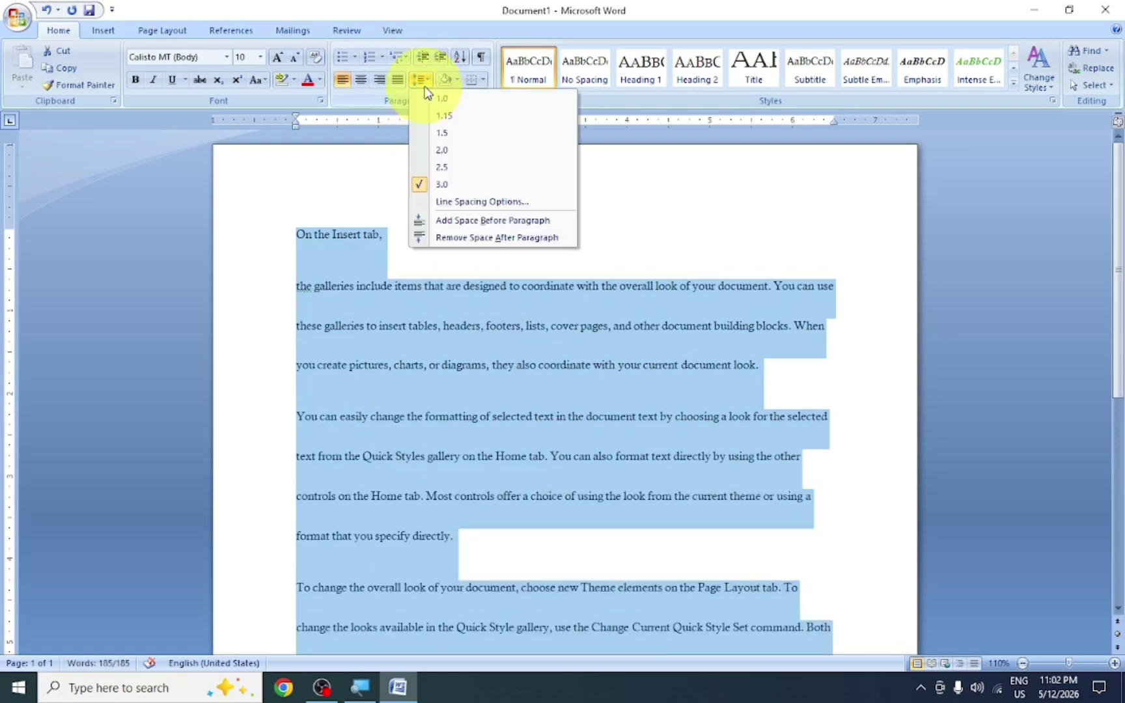
pyautogui.click(459, 117)
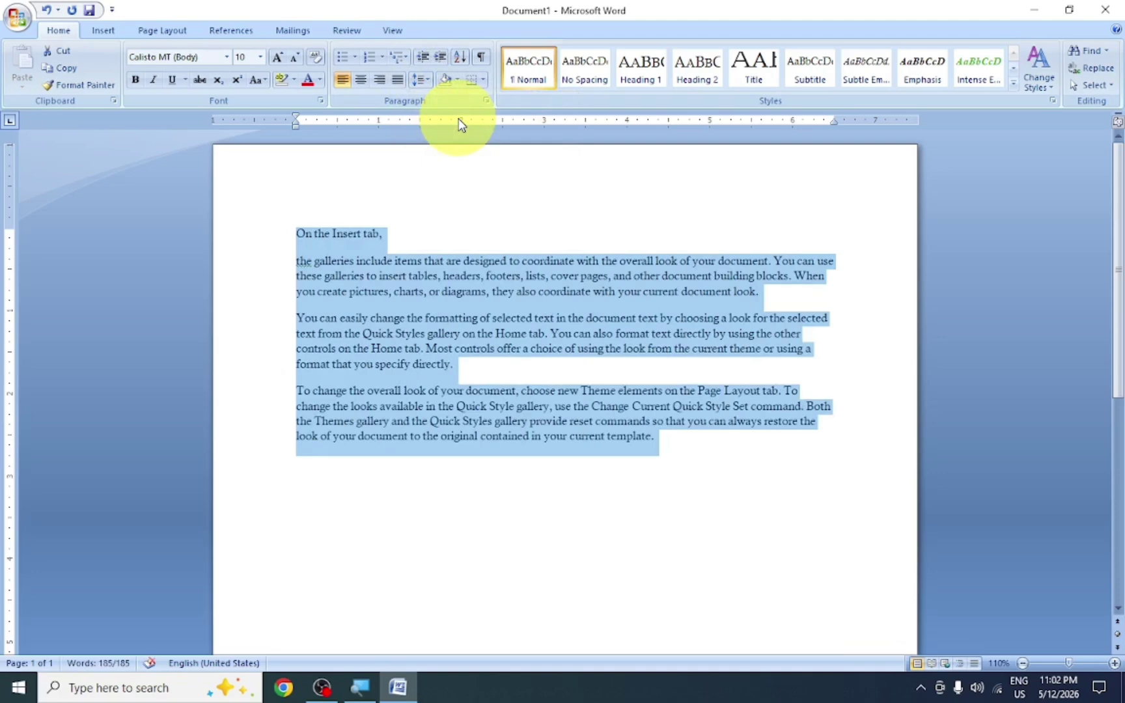
pyautogui.click(431, 85)
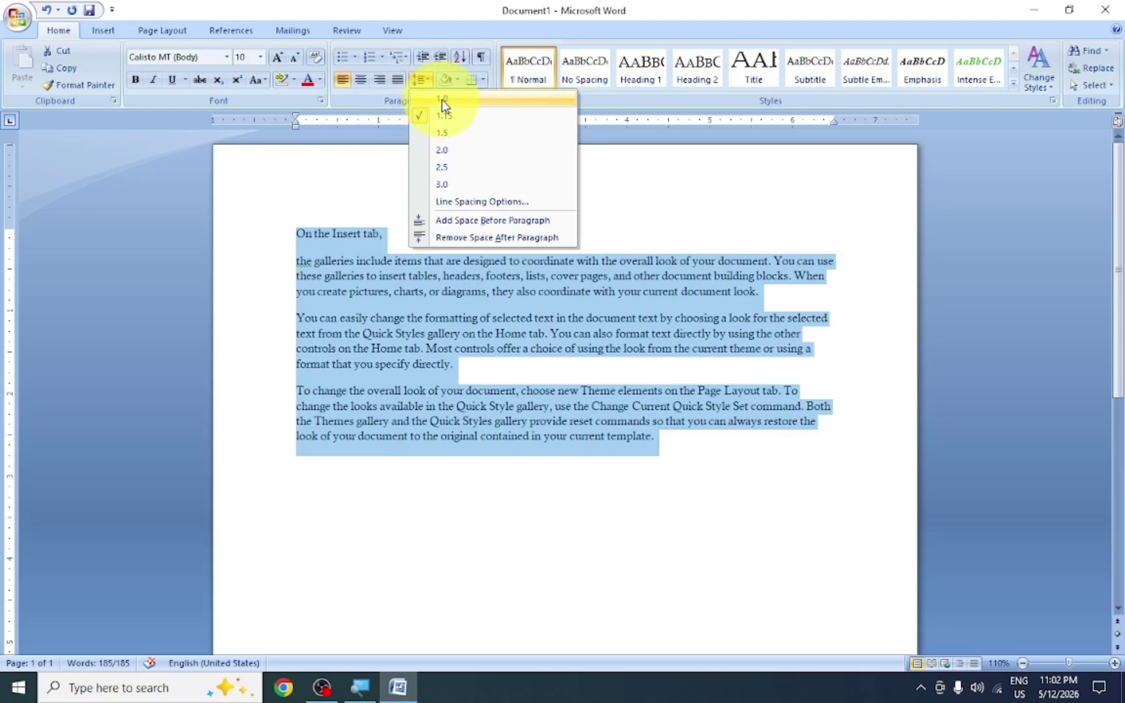
pyautogui.click(443, 101)
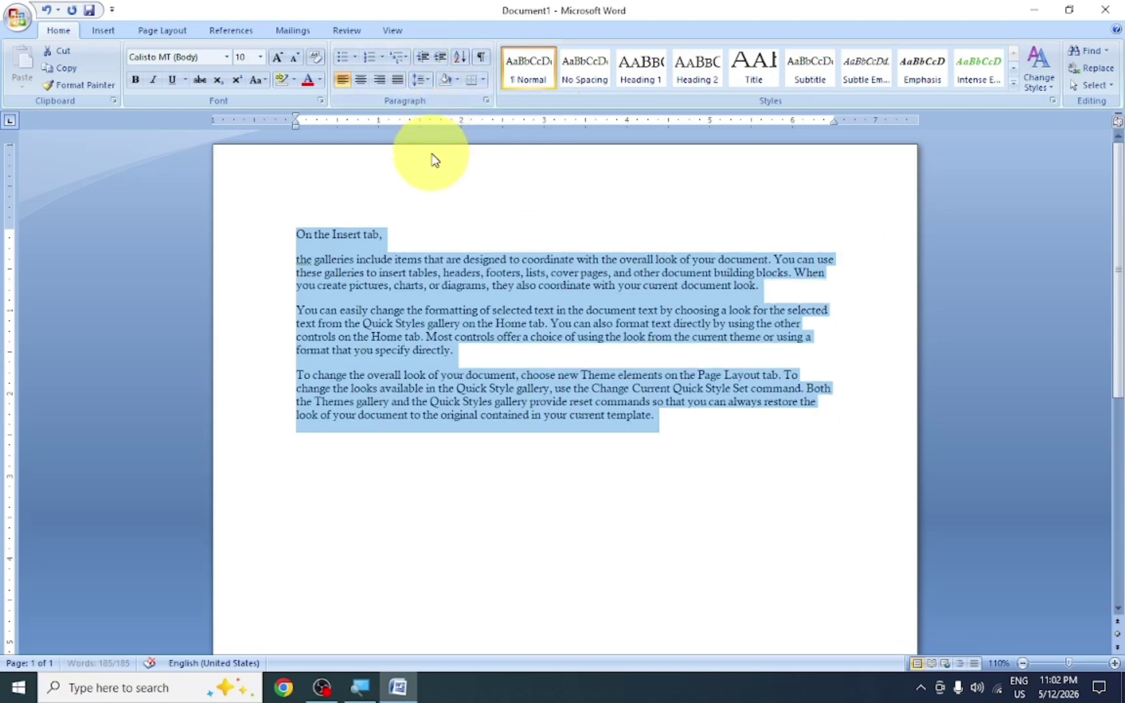
pyautogui.click(428, 86)
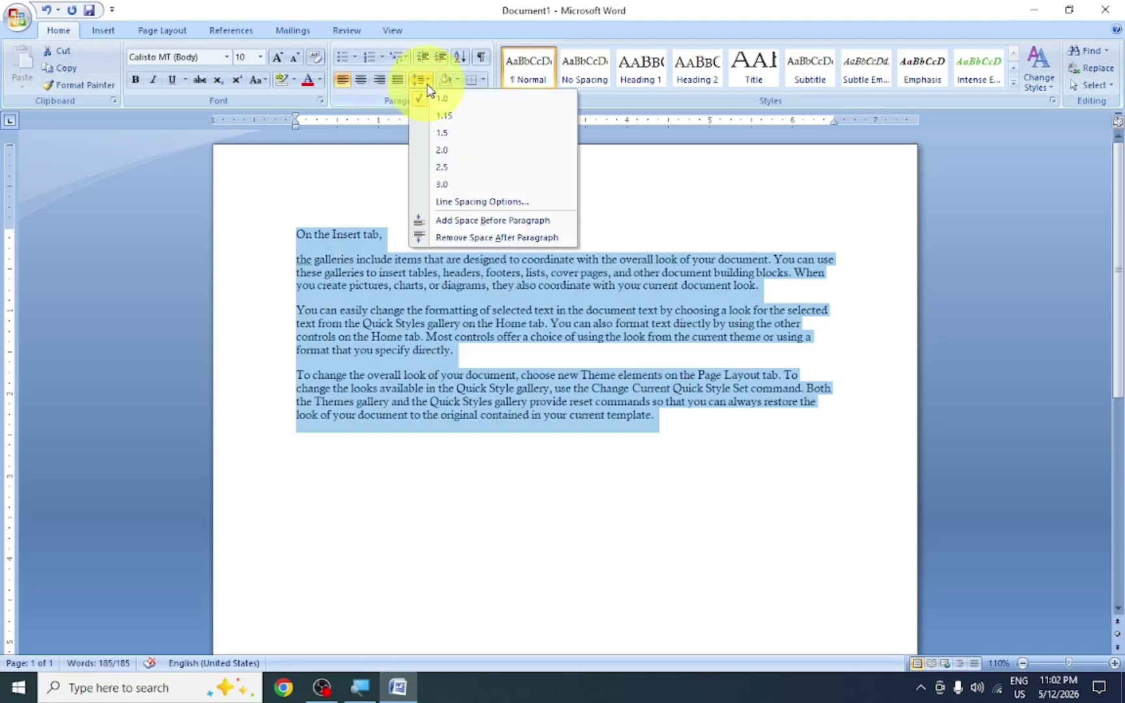
# In Line Spacing Options, set Spacing After to 0 pt
pyautogui.click(467, 203)
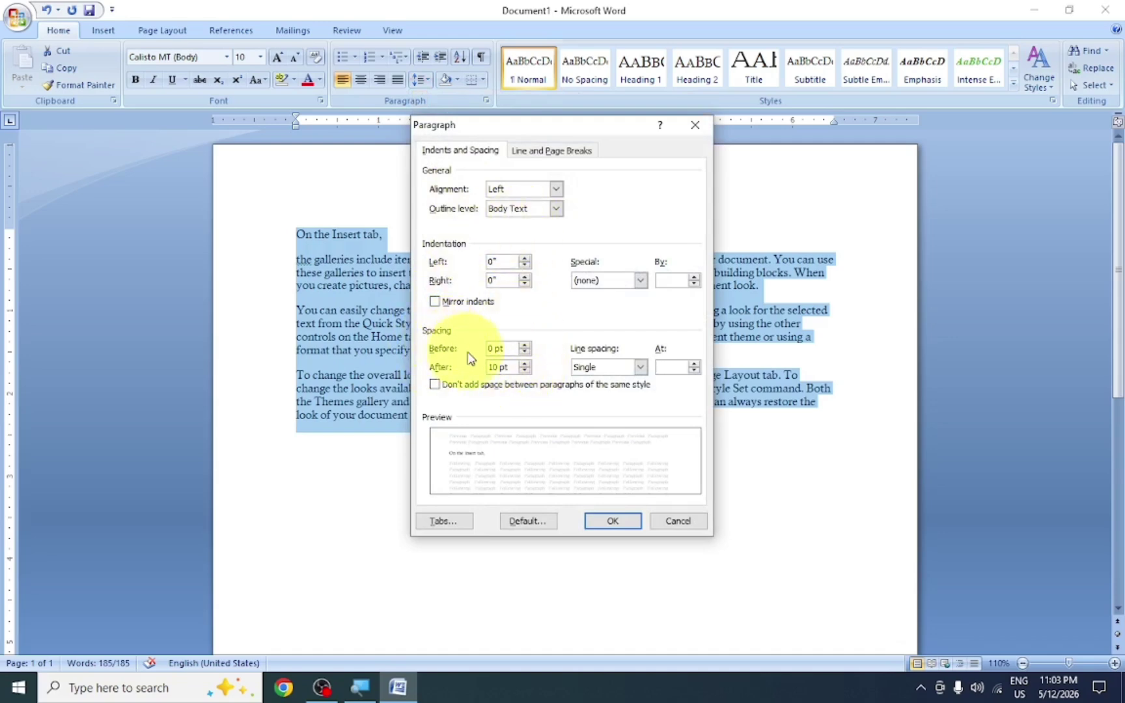
pyautogui.click(524, 370)
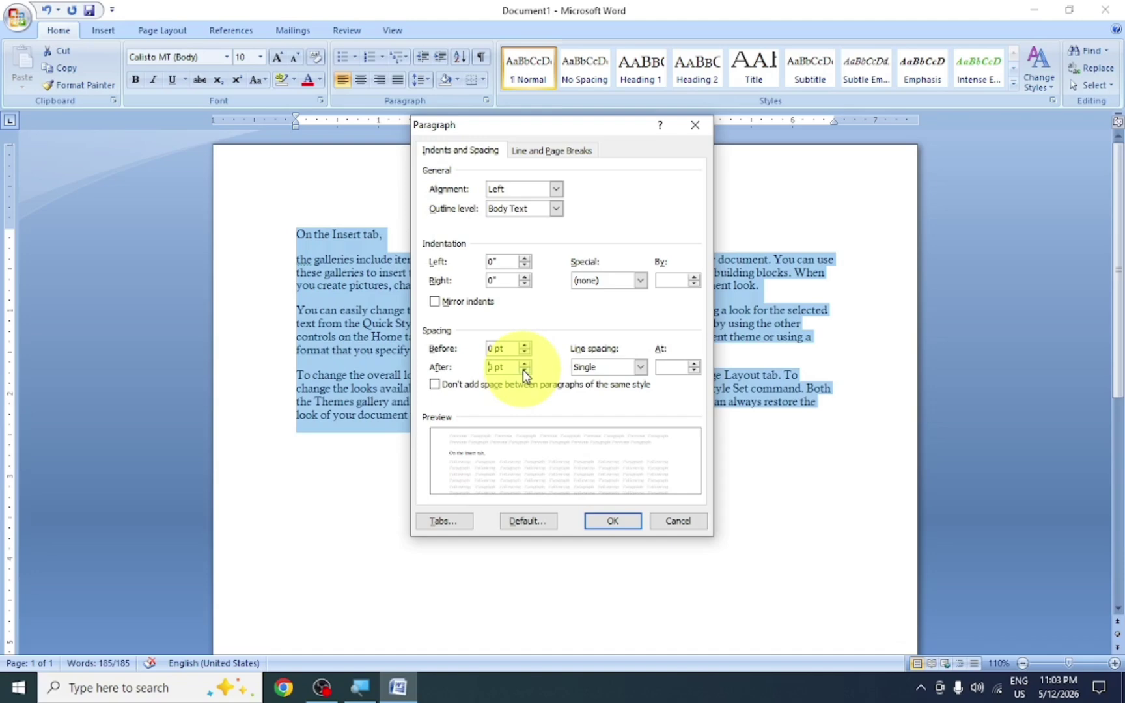
pyautogui.click(524, 371)
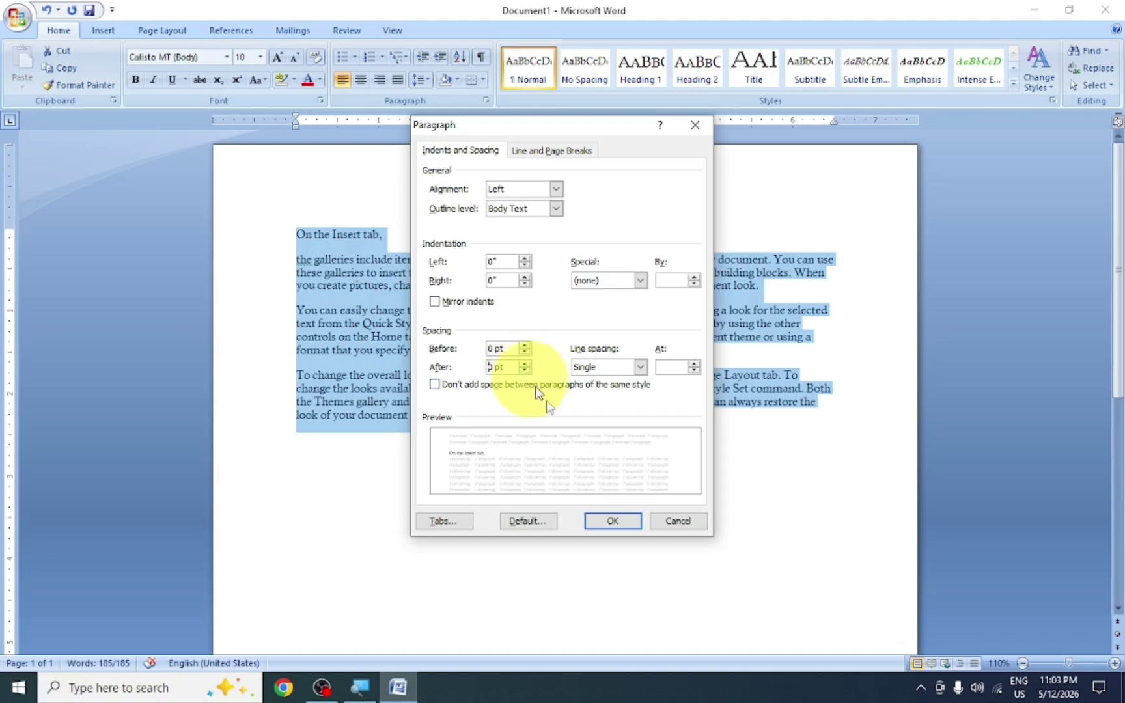
pyautogui.click(611, 520)
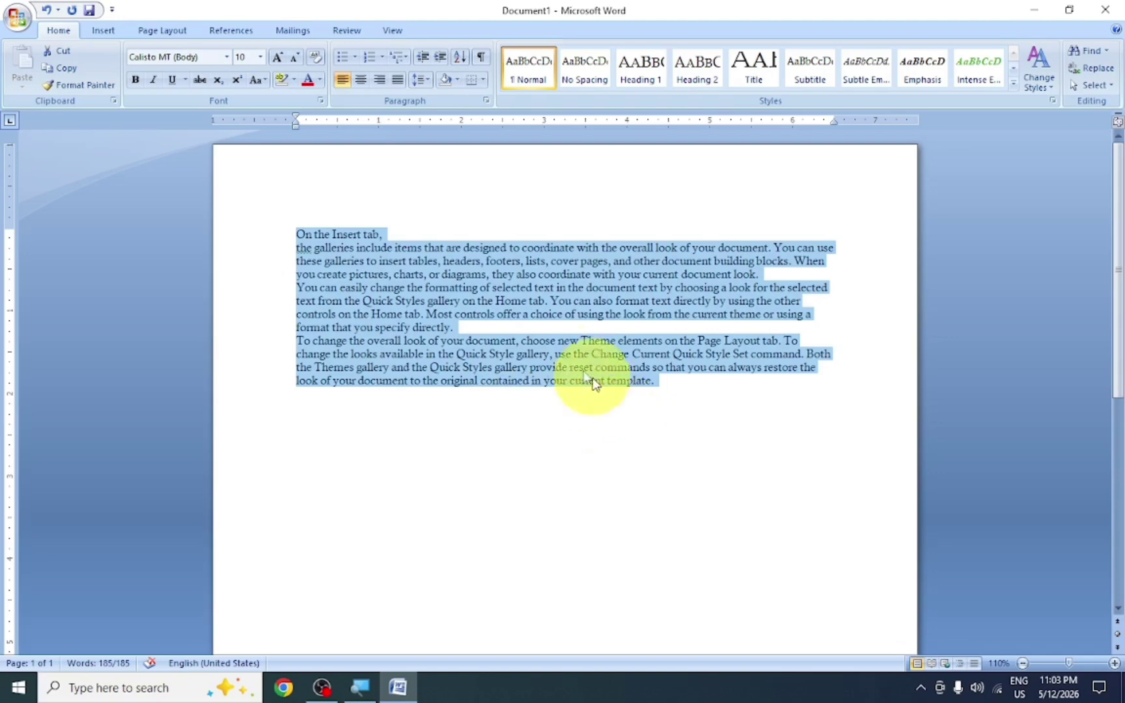
# Set the line spacing of the text to 1.5
pyautogui.click(422, 80)
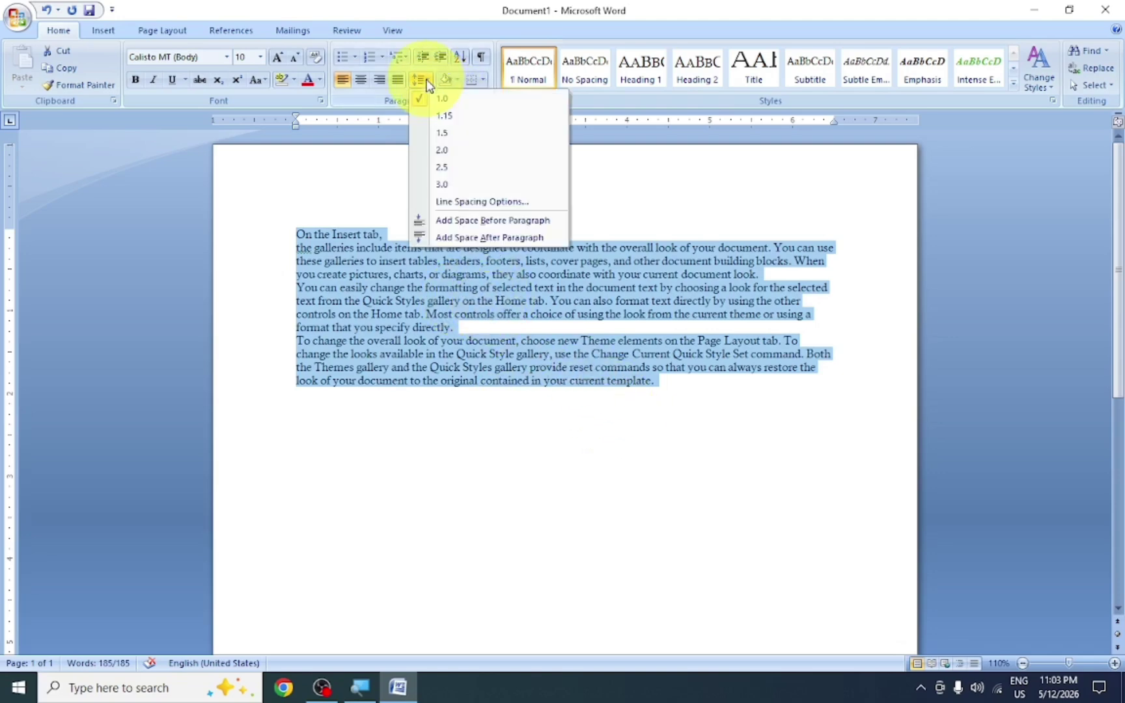
pyautogui.click(444, 134)
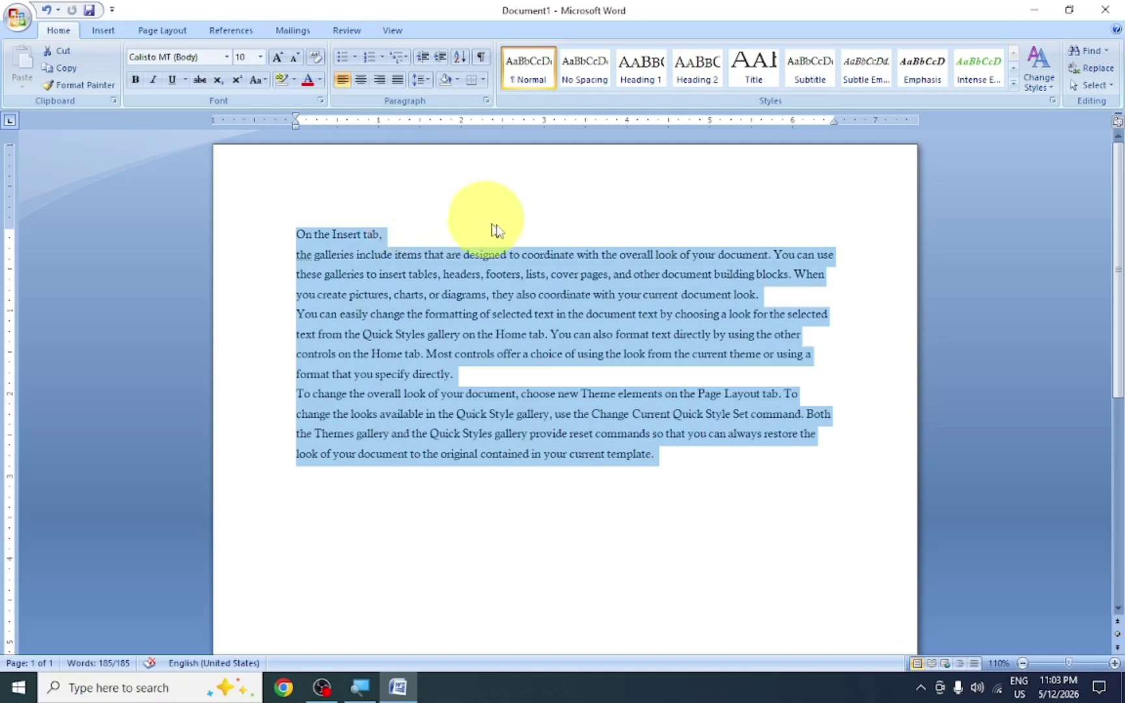
pyautogui.click(459, 79)
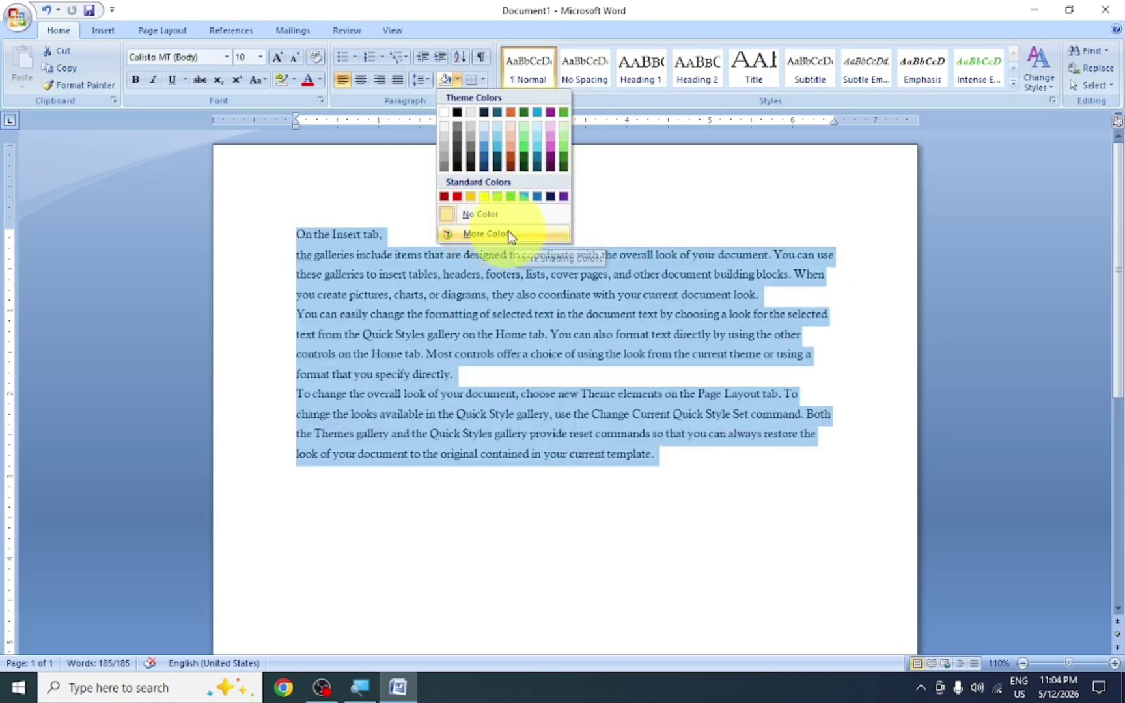
# Preview green and light blue shading colours from the standard palette
pyautogui.click(459, 234)
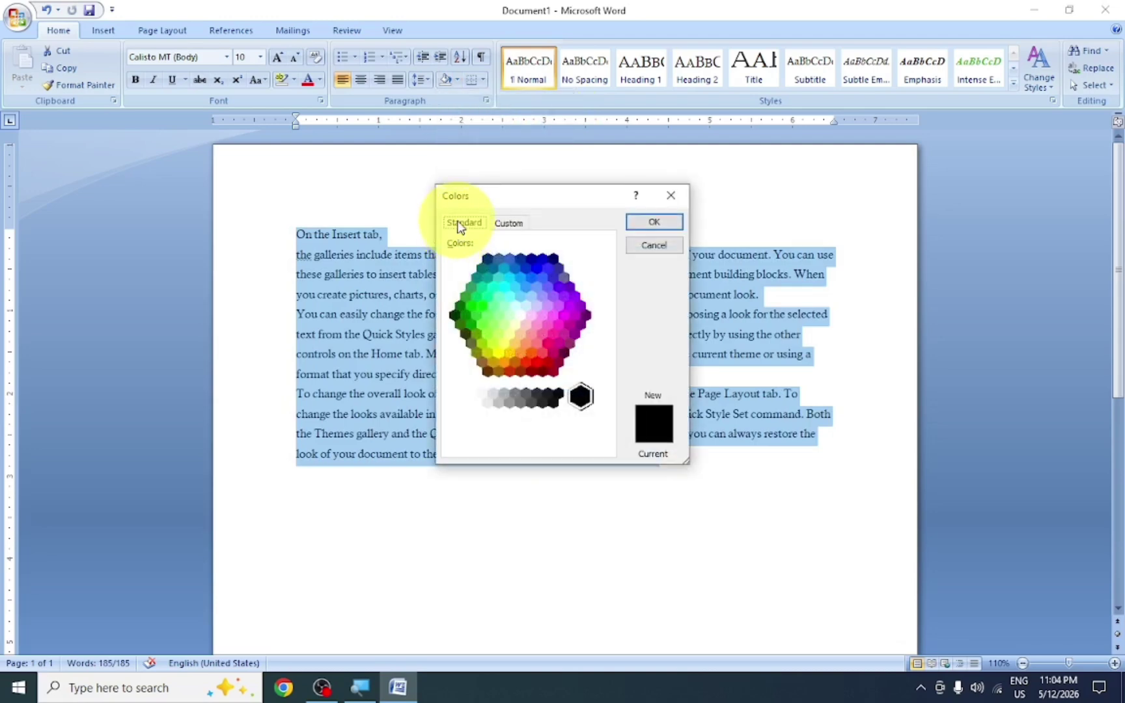
pyautogui.click(483, 325)
pyautogui.click(558, 304)
pyautogui.click(533, 276)
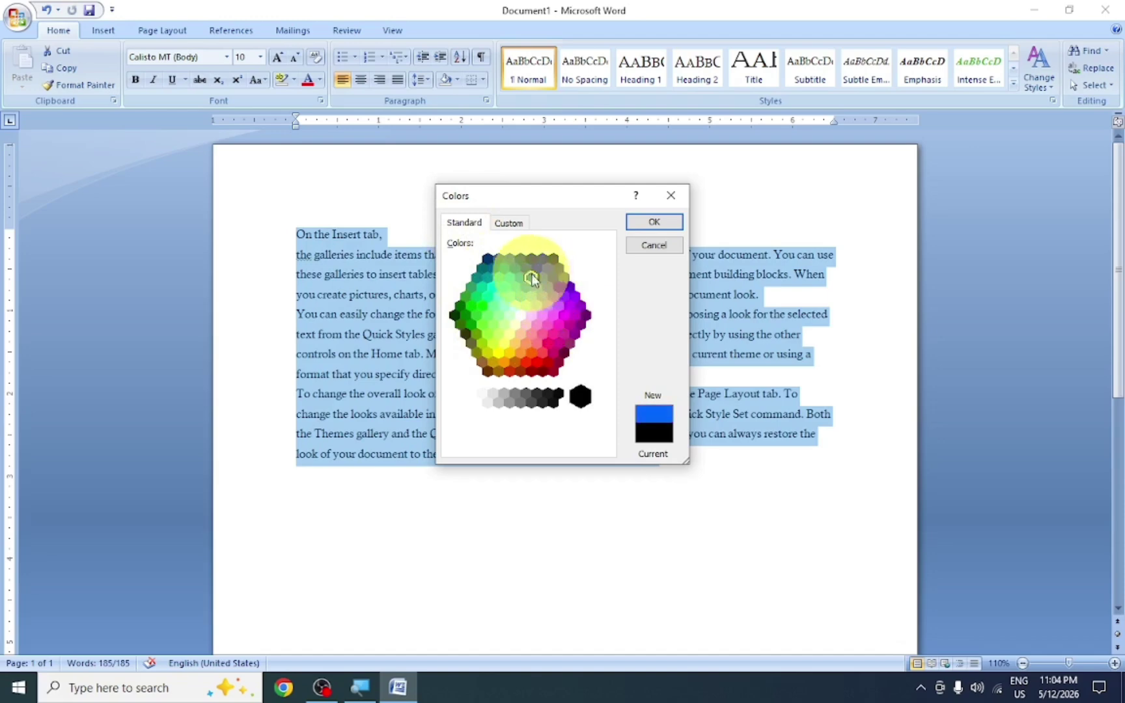
pyautogui.click(520, 296)
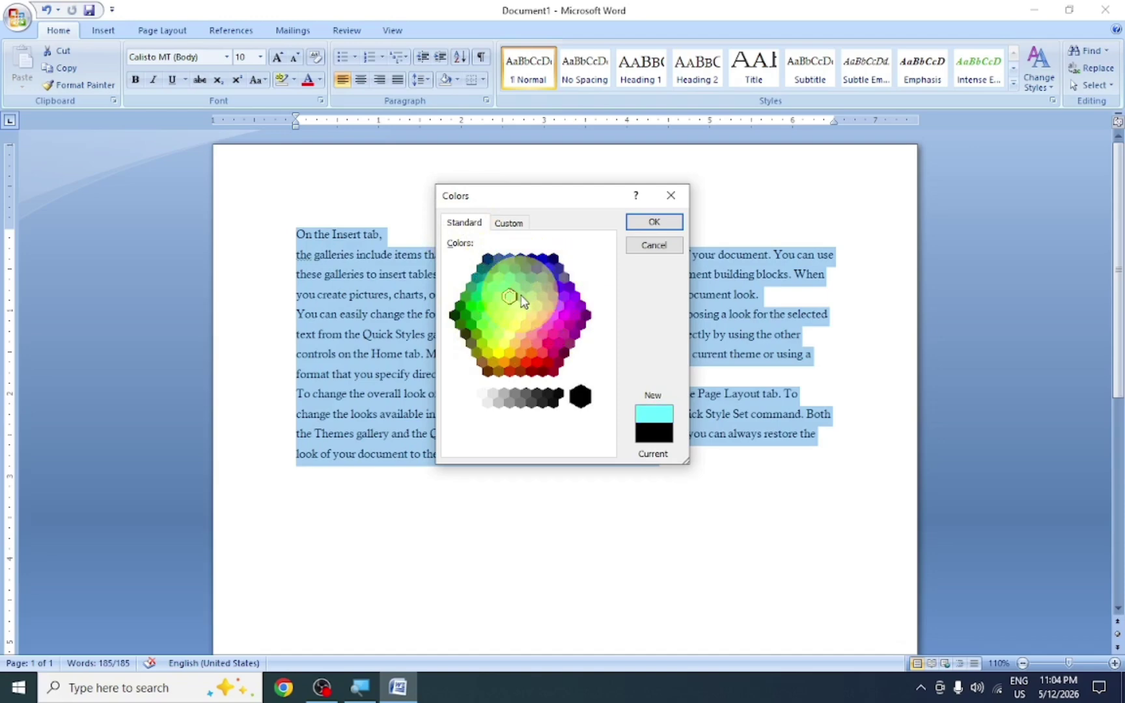
# Mix a custom purple on the Custom colour tab and apply it as paragraph shading
pyautogui.click(509, 225)
pyautogui.click(493, 287)
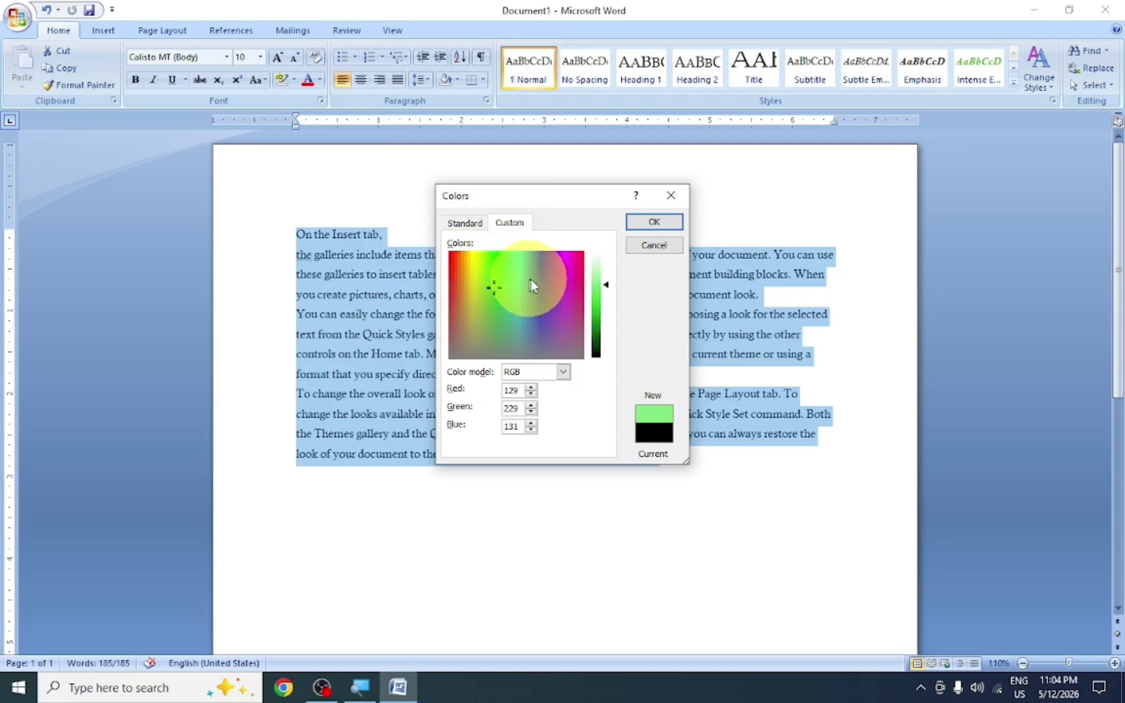
pyautogui.click(600, 306)
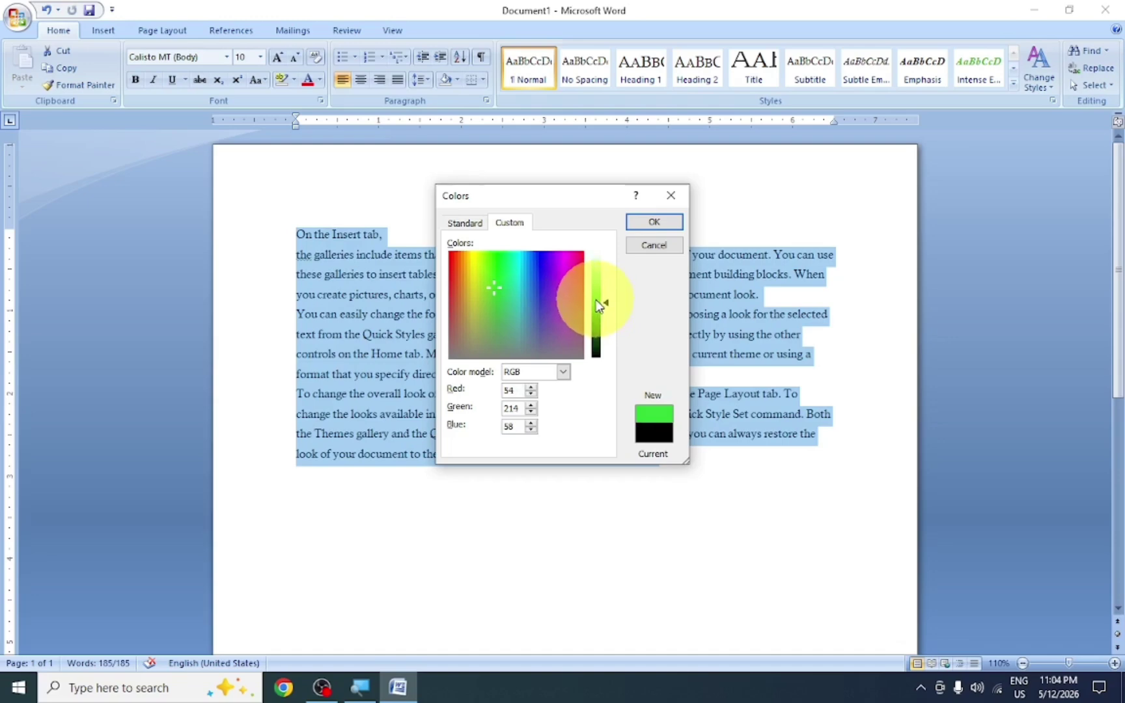
pyautogui.click(566, 278)
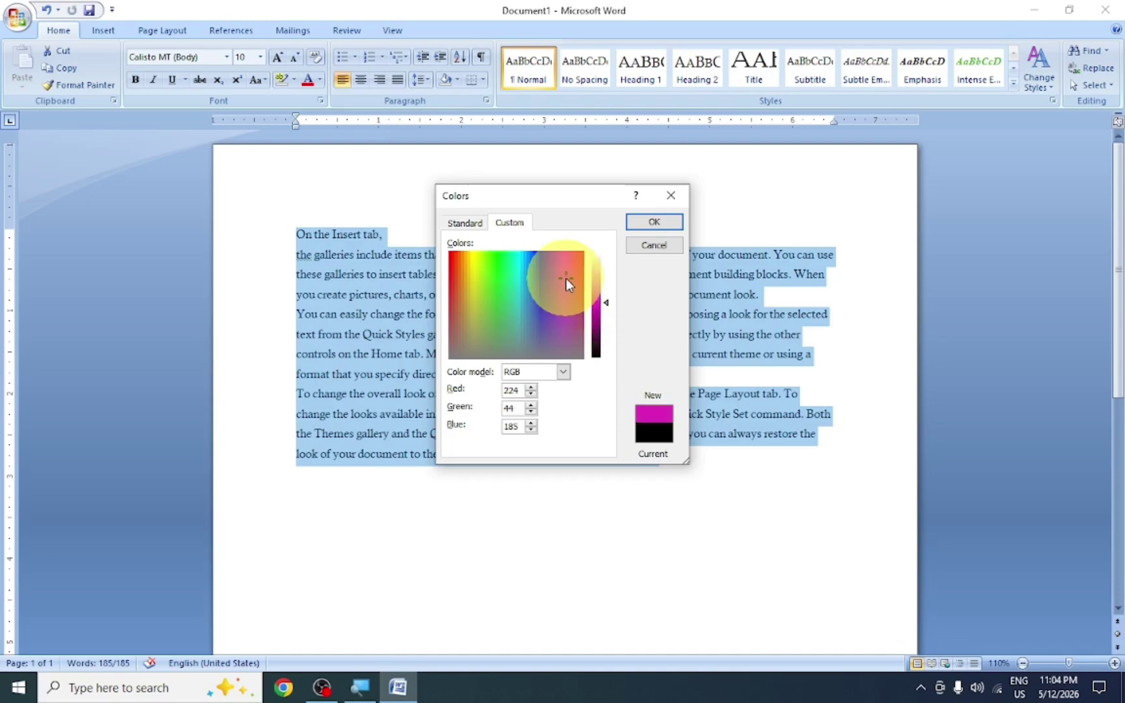
pyautogui.moveTo(603, 306); pyautogui.dragTo(534, 311)
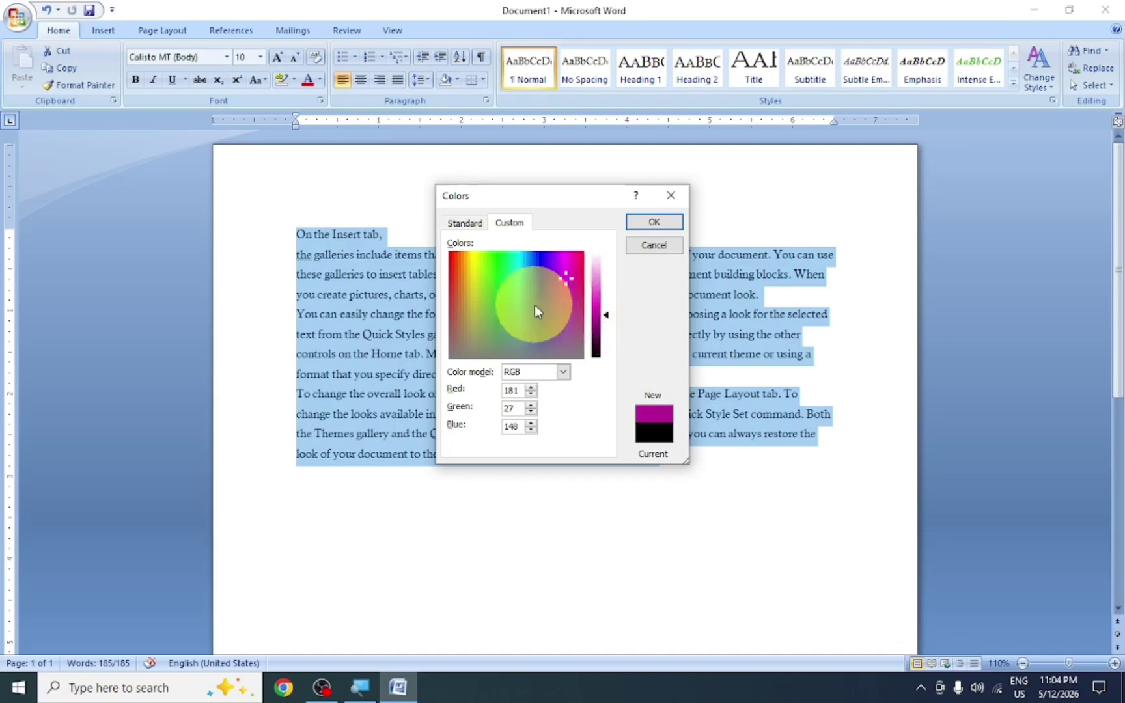
pyautogui.click(527, 302)
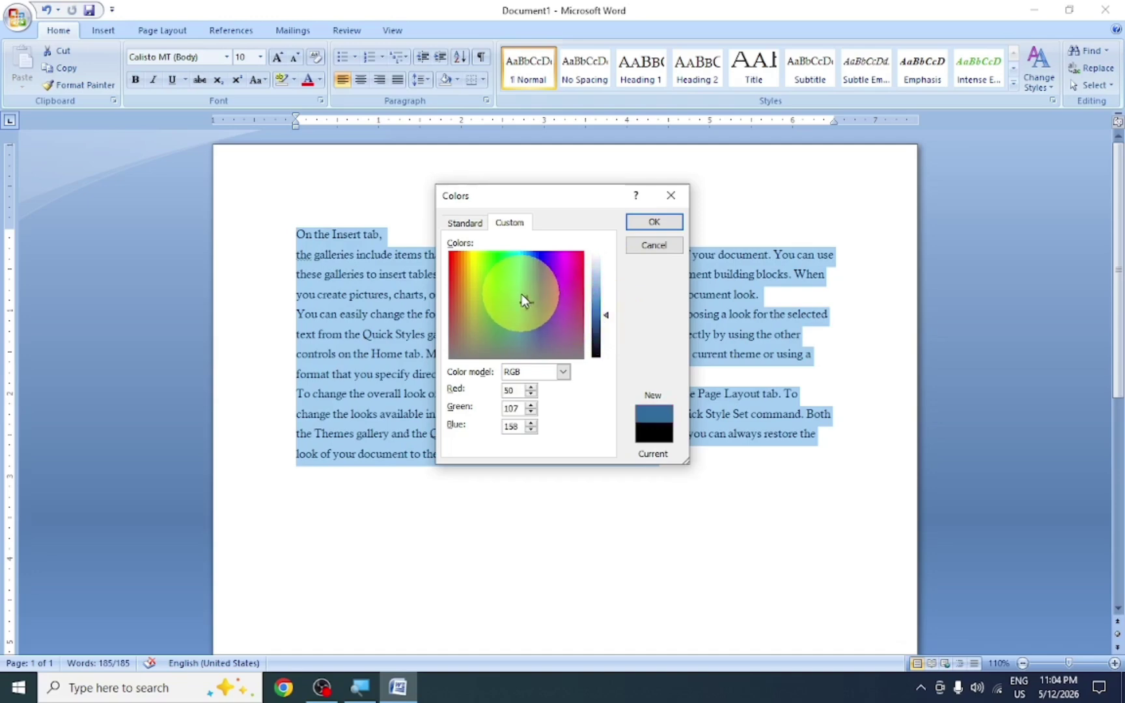
pyautogui.click(493, 279)
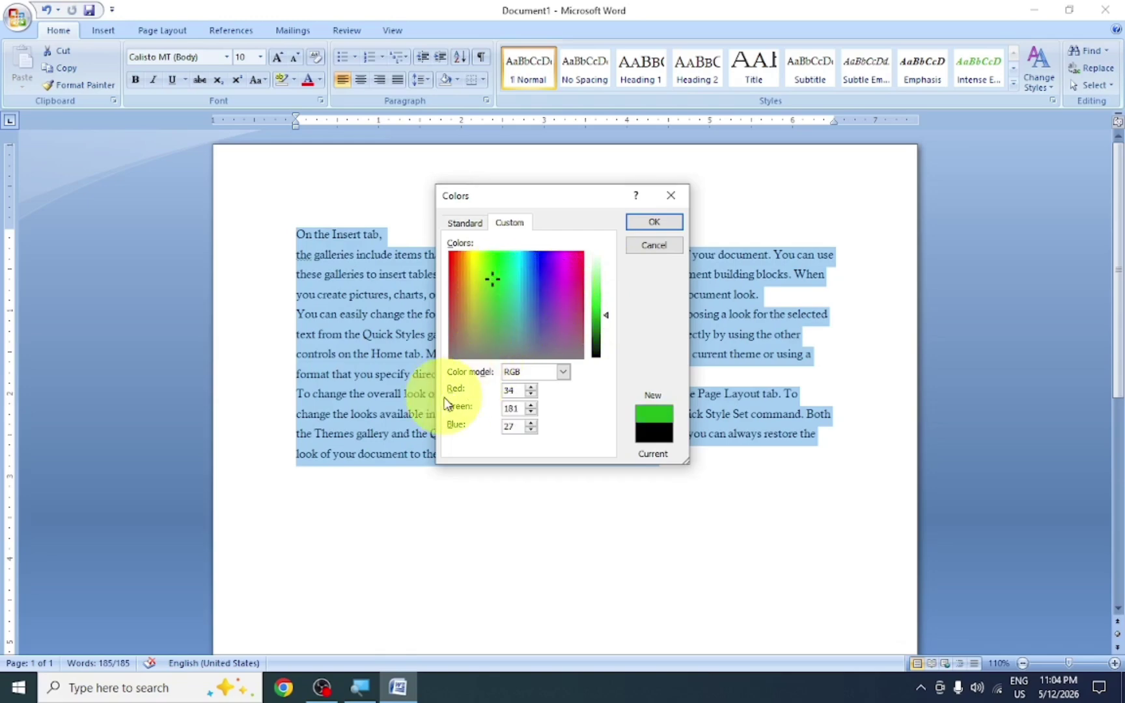
pyautogui.click(512, 390)
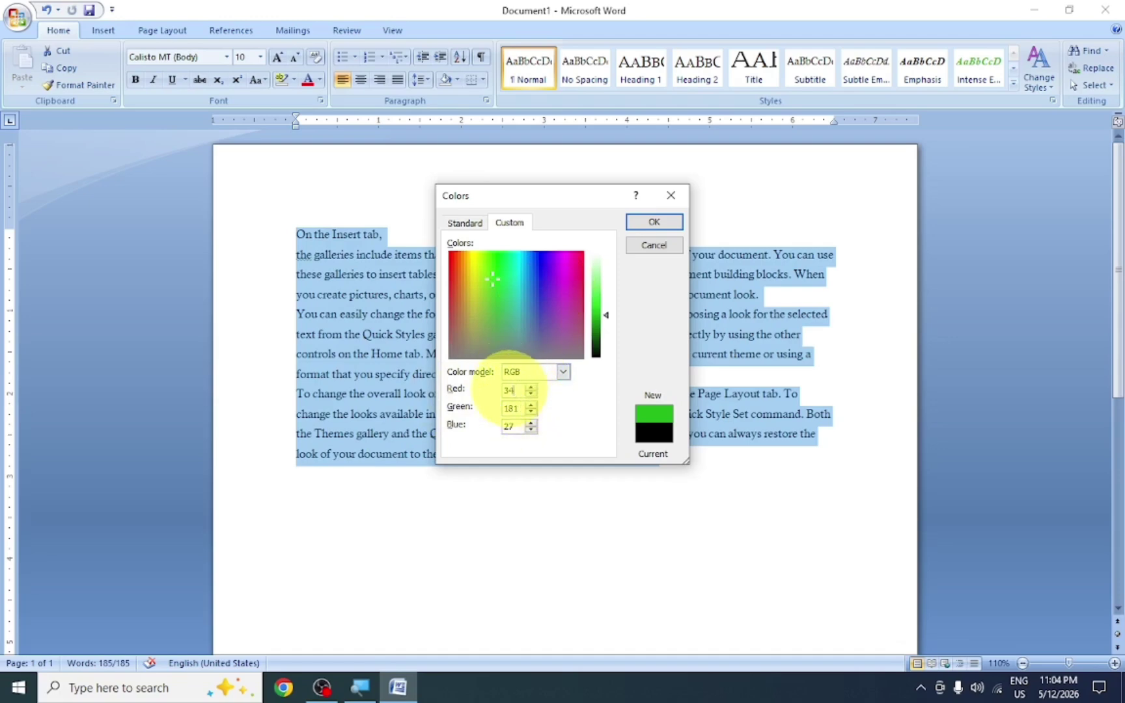
pyautogui.doubleClick(511, 390)
pyautogui.moveTo(520, 408); pyautogui.dragTo(496, 427)
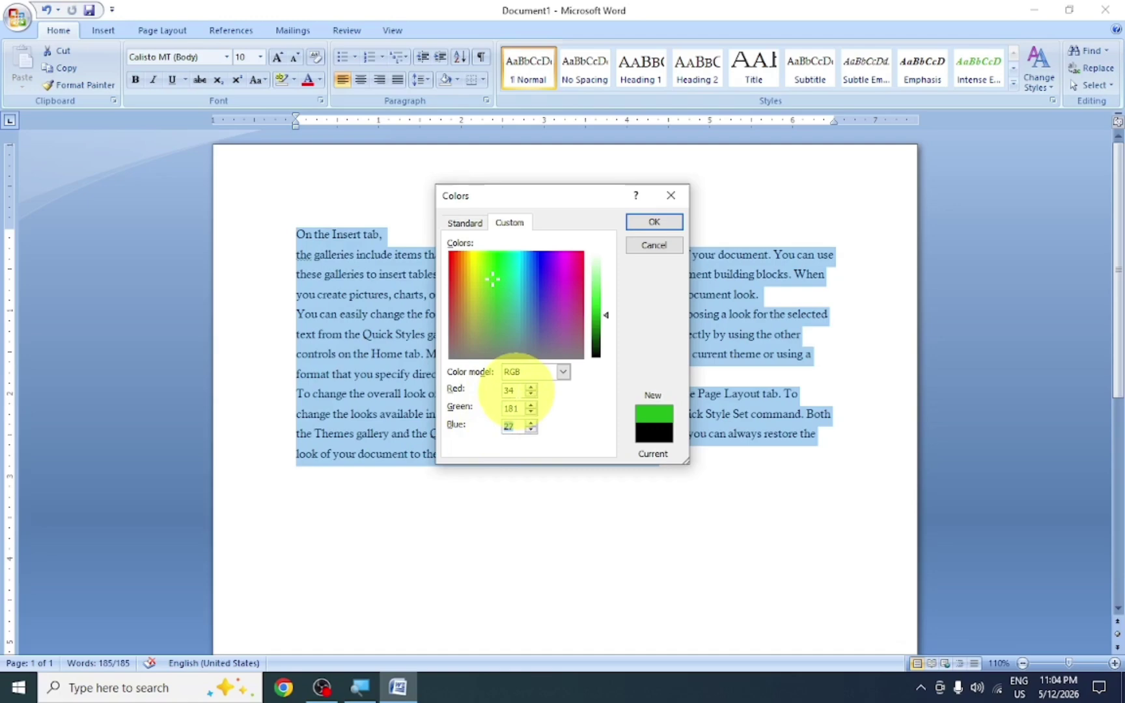
pyautogui.moveTo(533, 302); pyautogui.dragTo(599, 303)
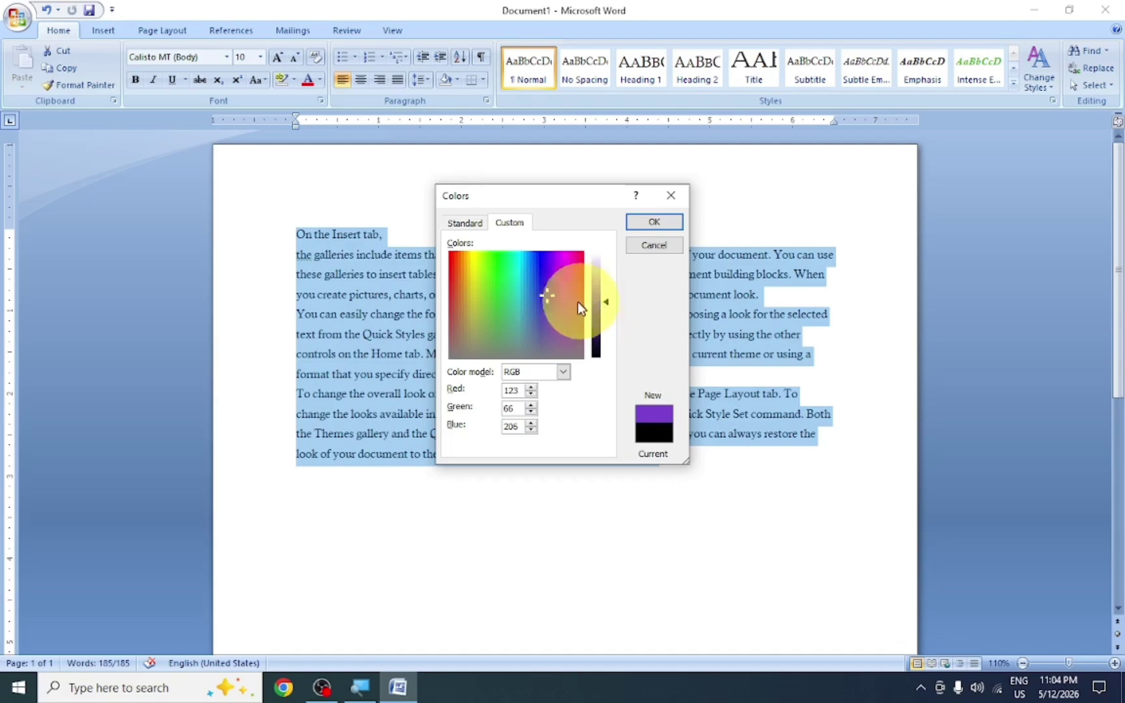
pyautogui.click(654, 222)
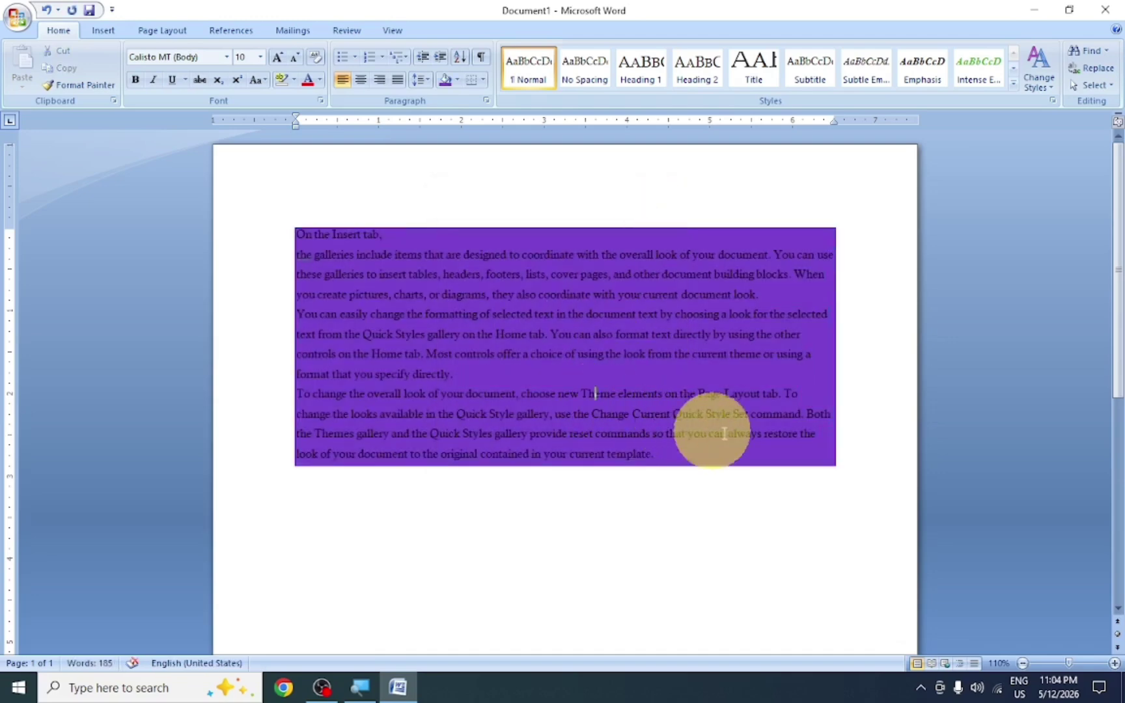
# Select the paragraphs from the second line down and set their shading to No Color
pyautogui.moveTo(783, 463); pyautogui.dragTo(276, 246)
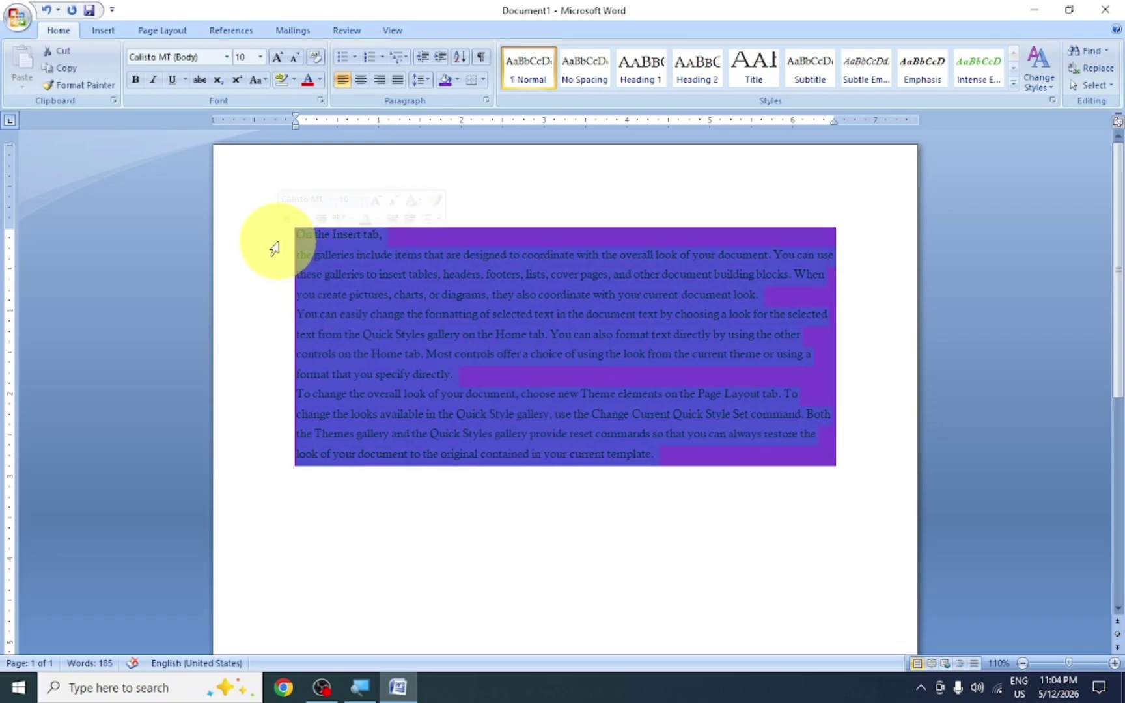
pyautogui.click(459, 81)
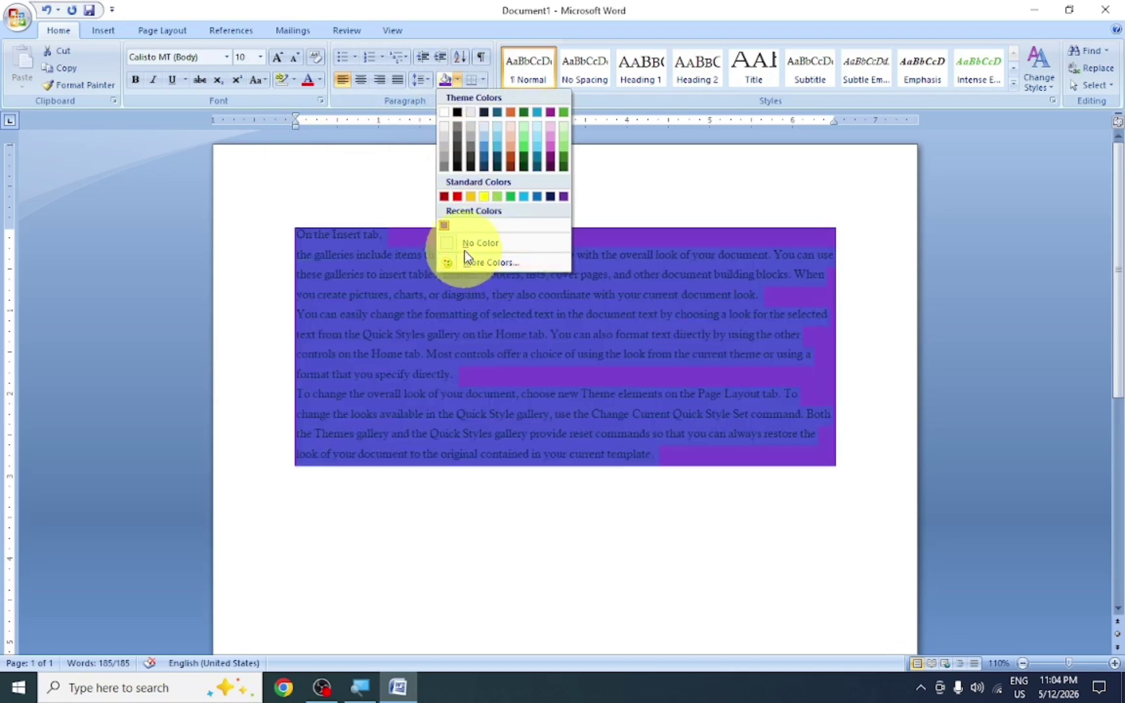
pyautogui.click(463, 245)
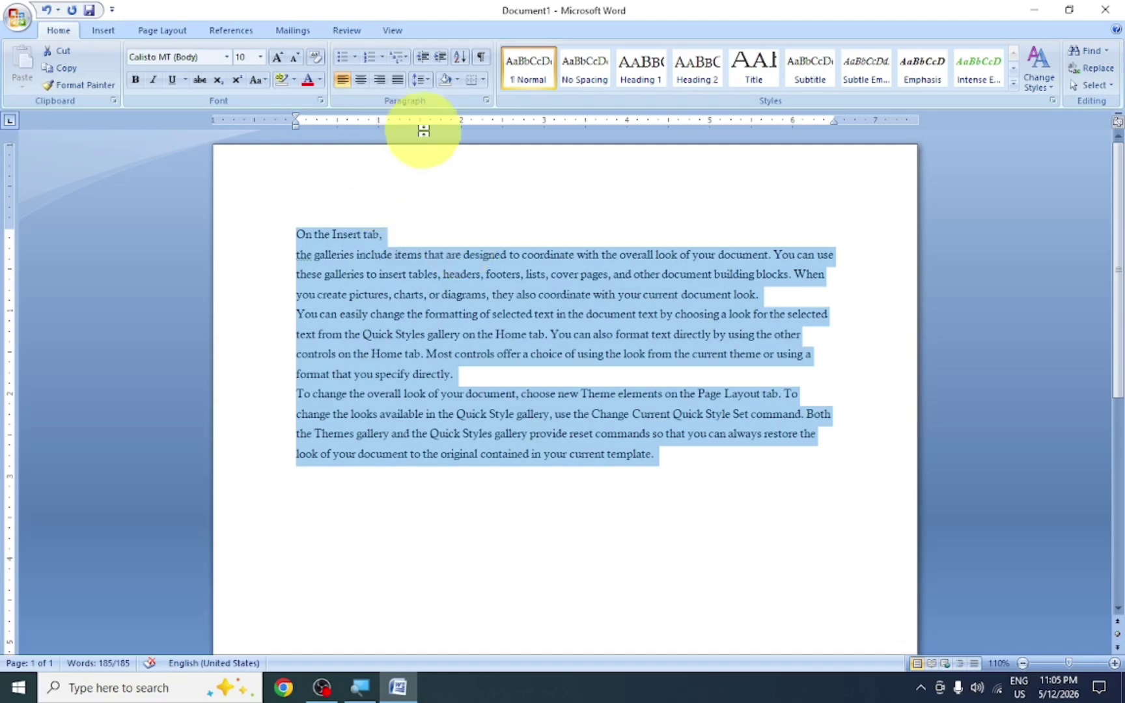
pyautogui.click(487, 81)
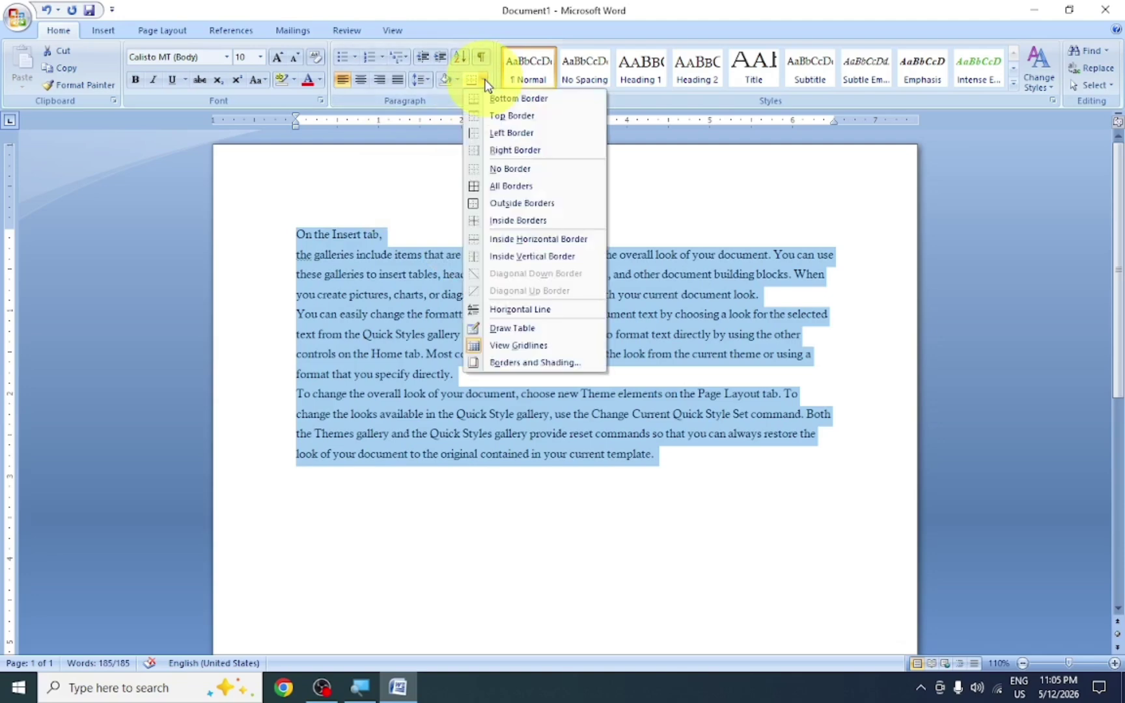
pyautogui.click(494, 99)
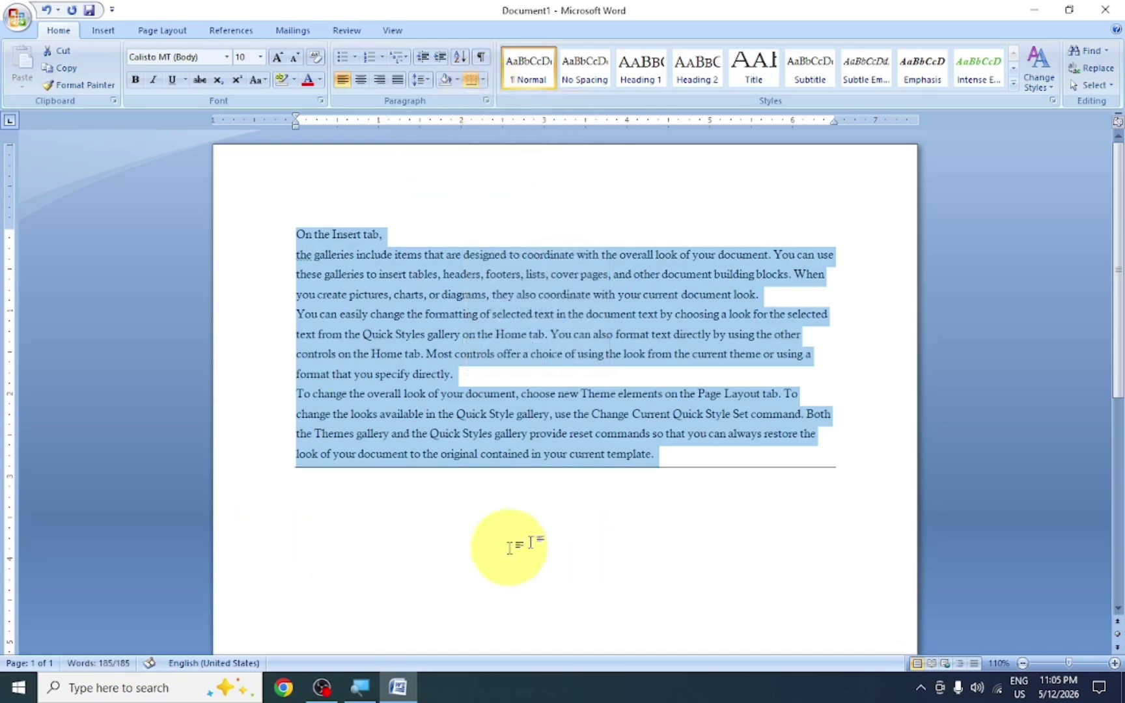
pyautogui.click(483, 79)
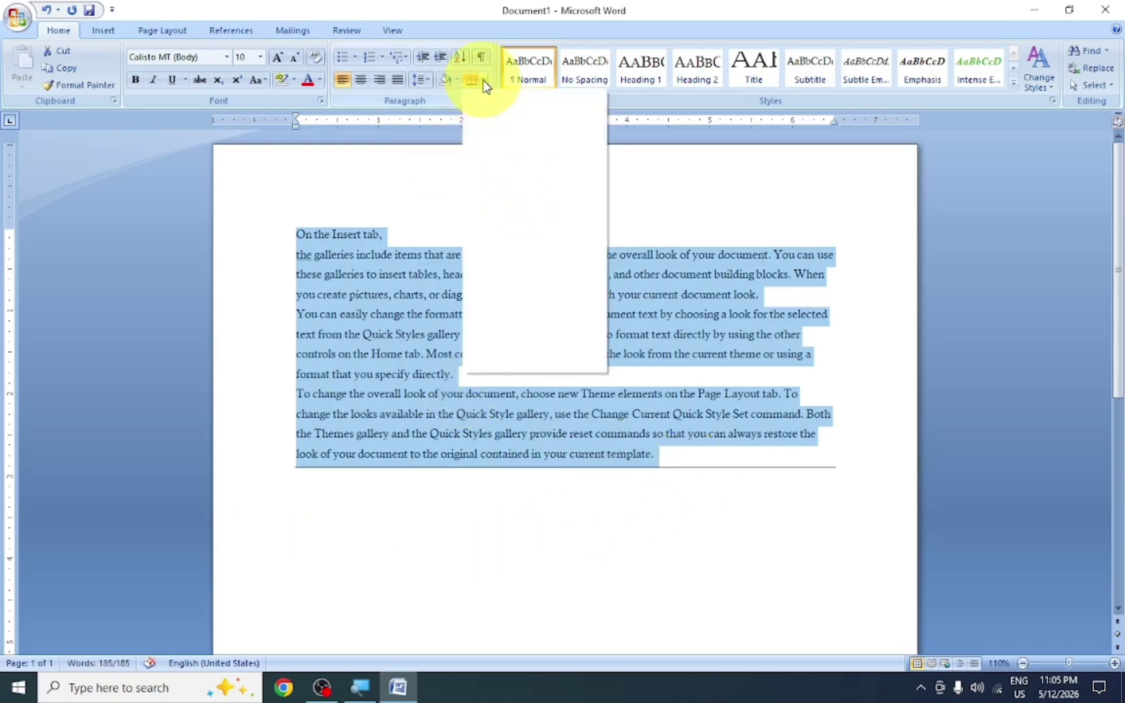
pyautogui.click(496, 116)
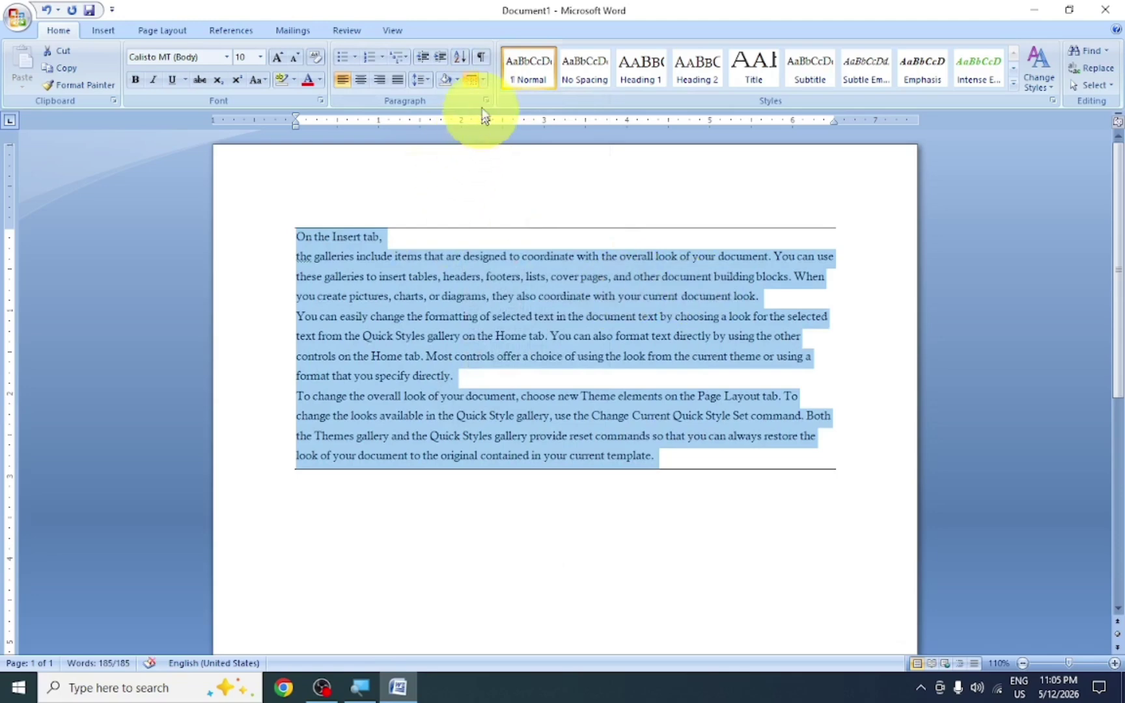
pyautogui.click(483, 81)
pyautogui.click(481, 132)
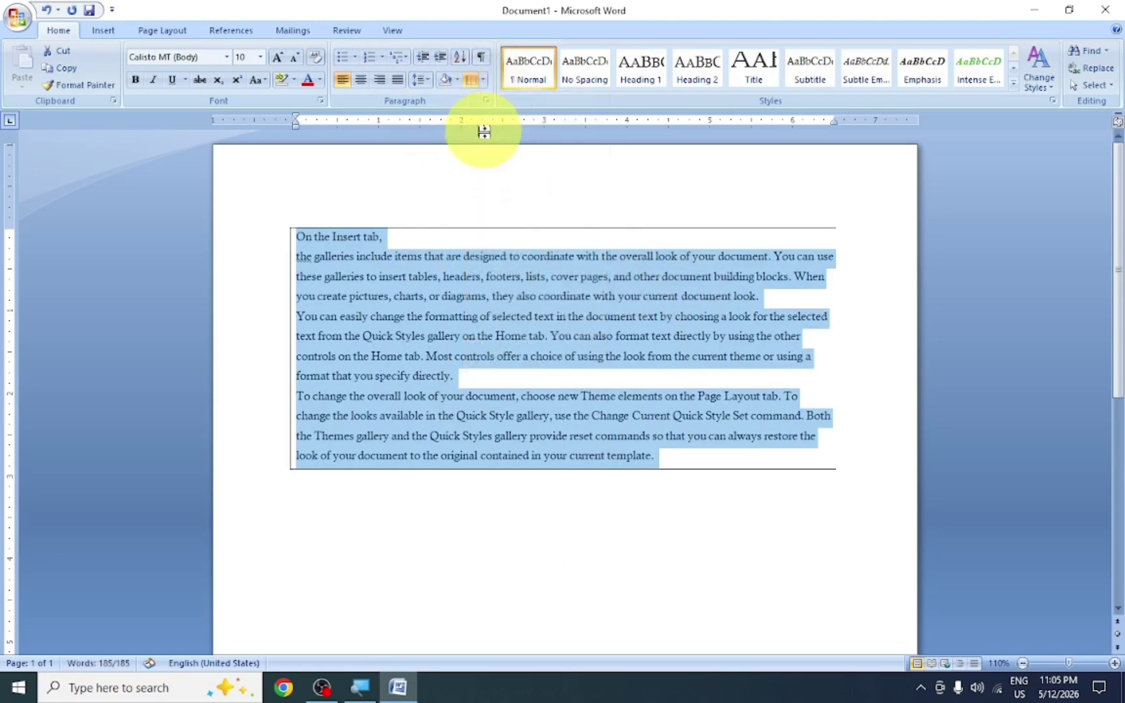
pyautogui.click(483, 81)
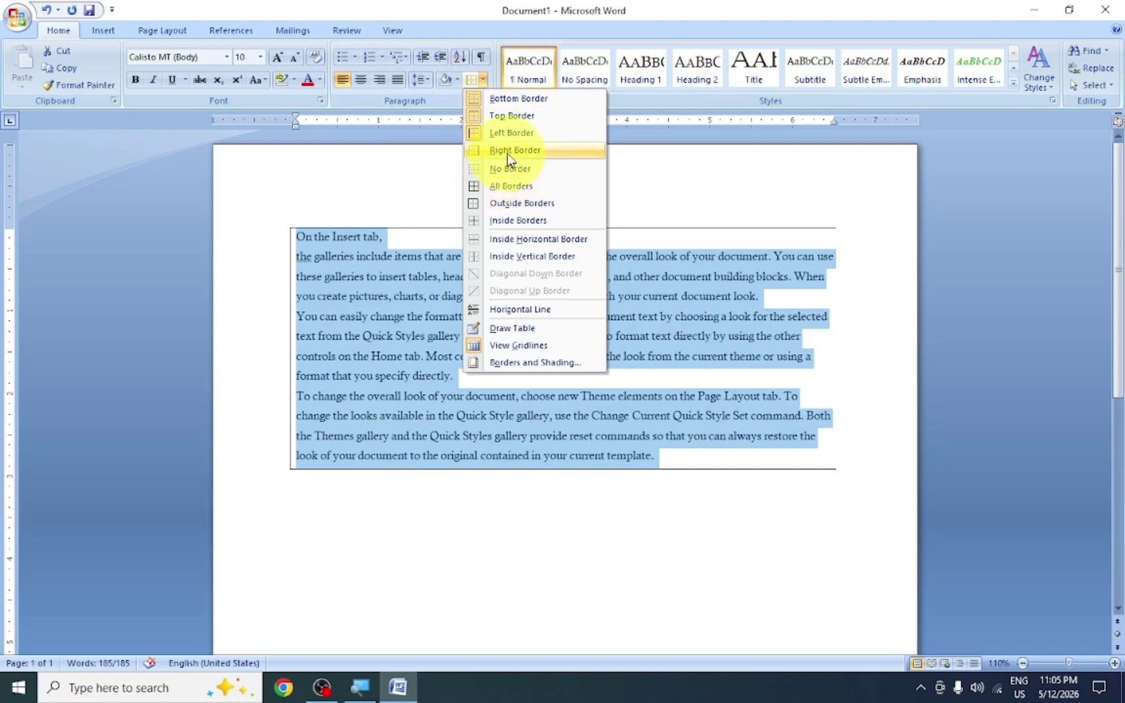
pyautogui.click(507, 149)
pyautogui.click(483, 81)
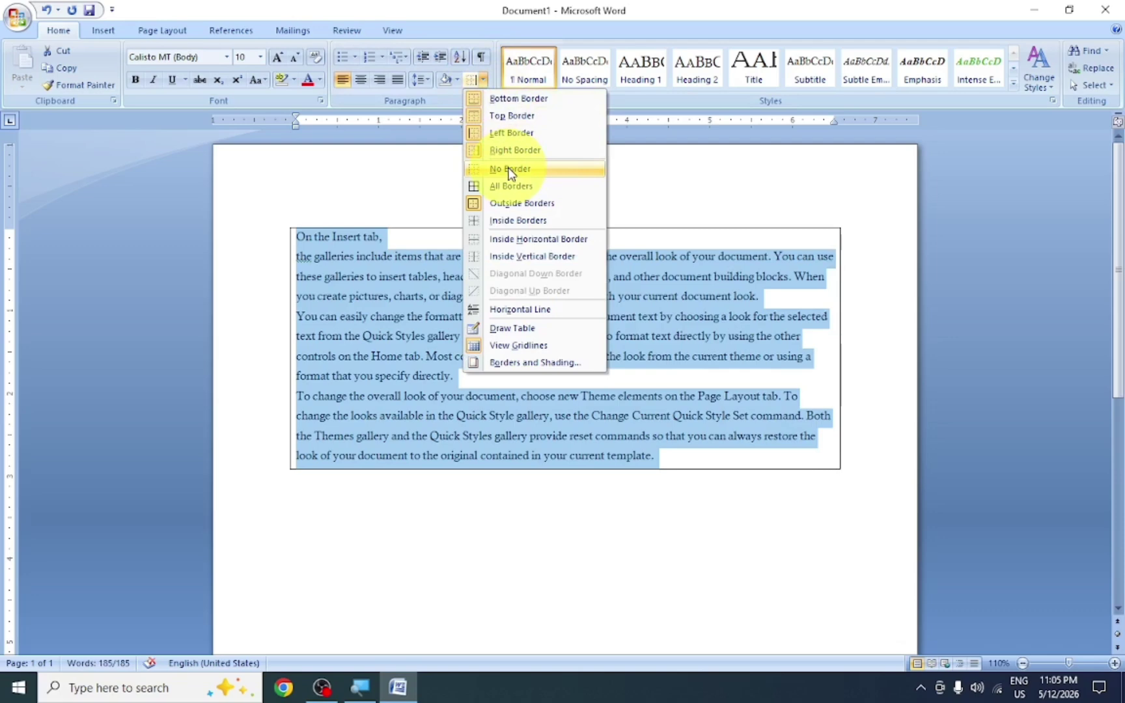
pyautogui.click(509, 171)
pyautogui.click(483, 81)
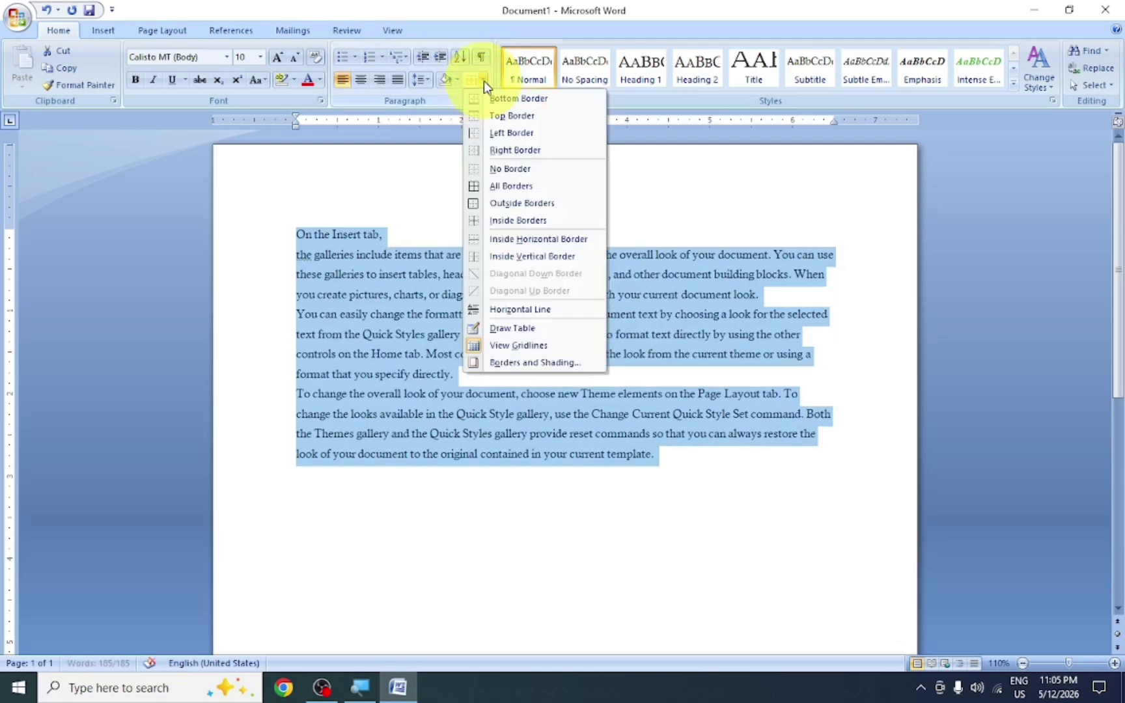
pyautogui.click(502, 186)
pyautogui.click(490, 349)
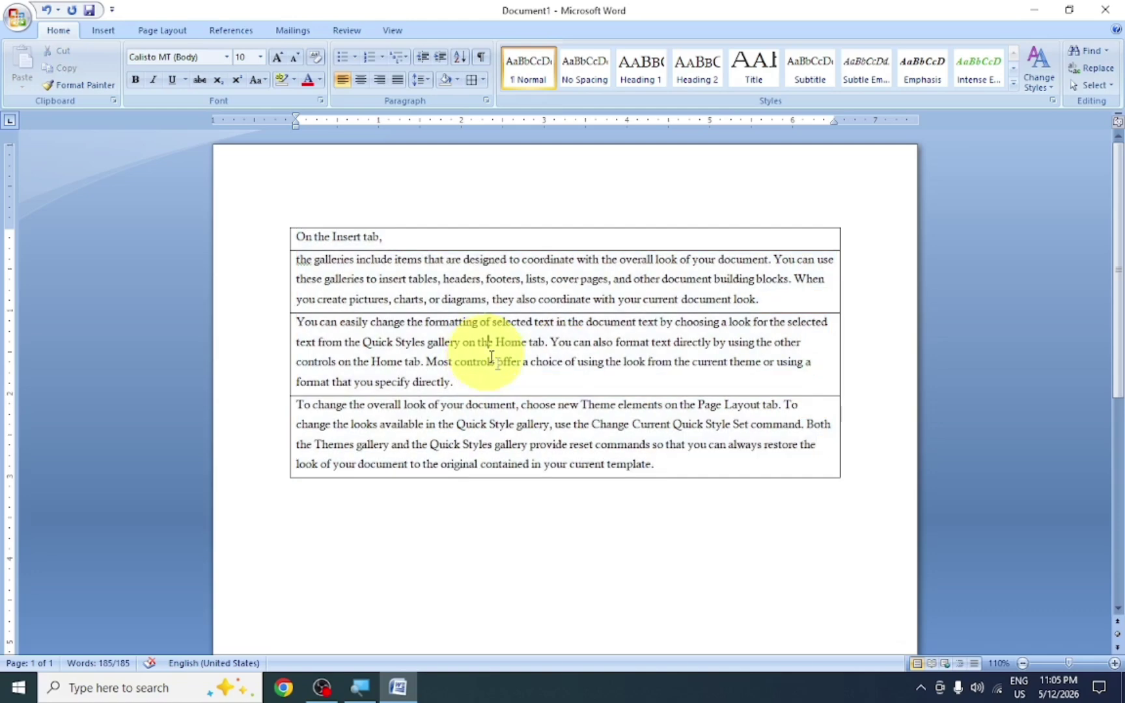
pyautogui.click(664, 464)
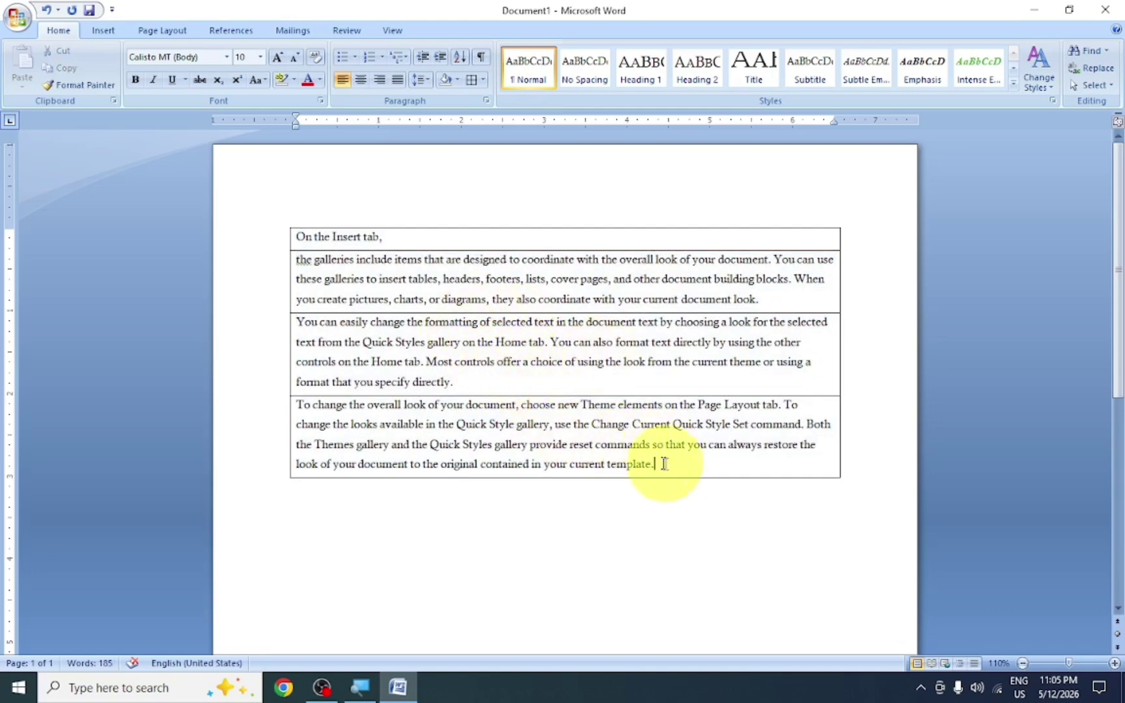
pyautogui.moveTo(664, 464); pyautogui.dragTo(293, 215)
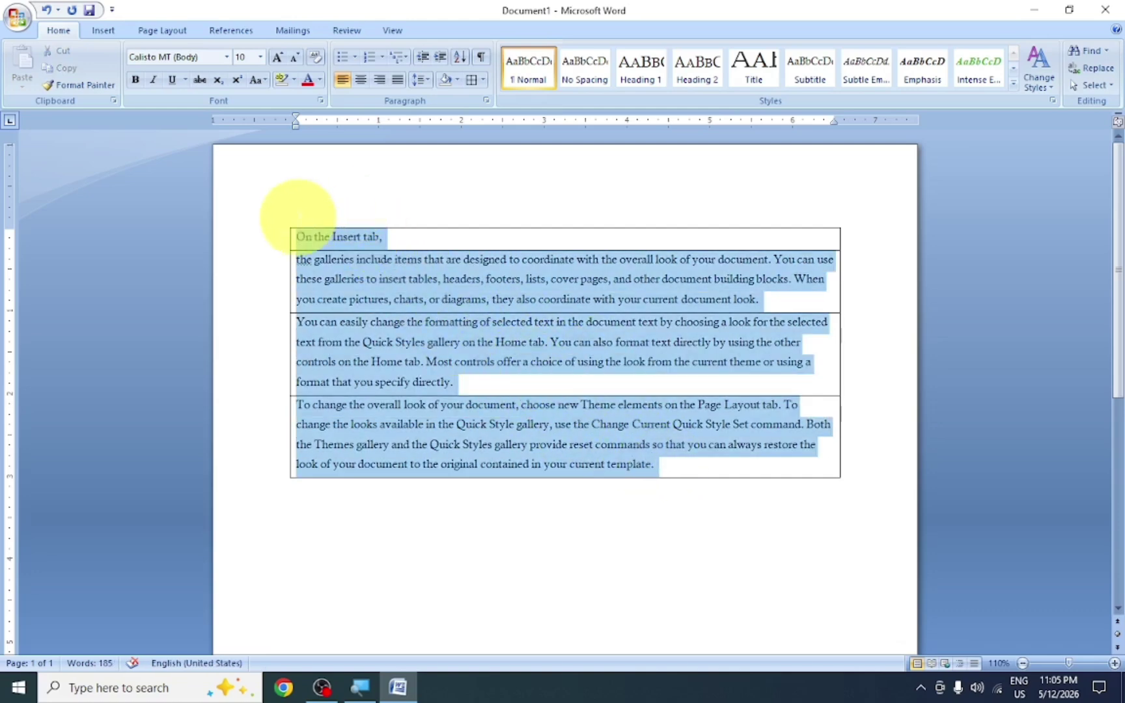
pyautogui.click(482, 81)
pyautogui.click(501, 171)
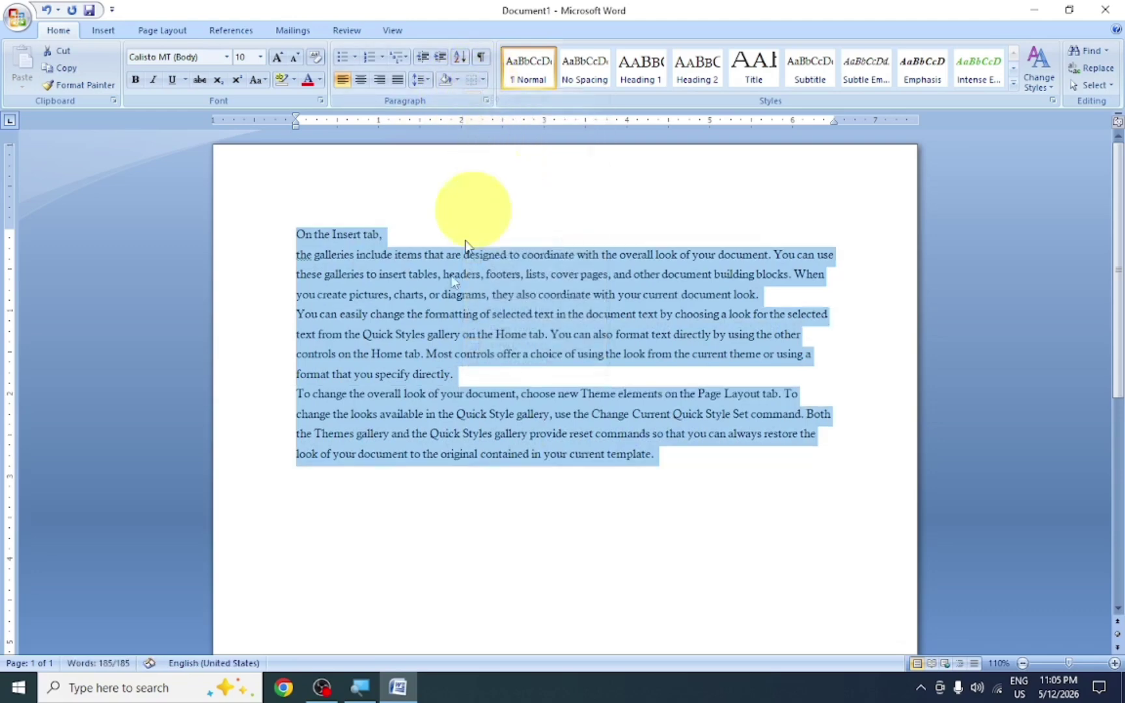
pyautogui.click(483, 81)
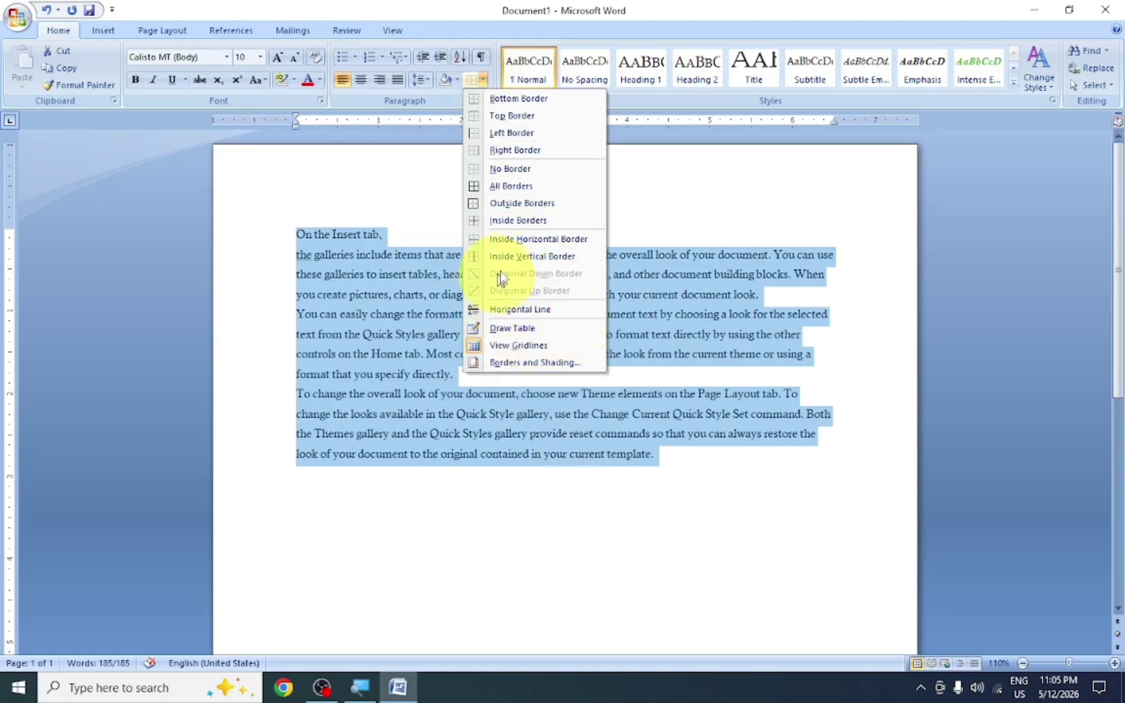
pyautogui.click(507, 207)
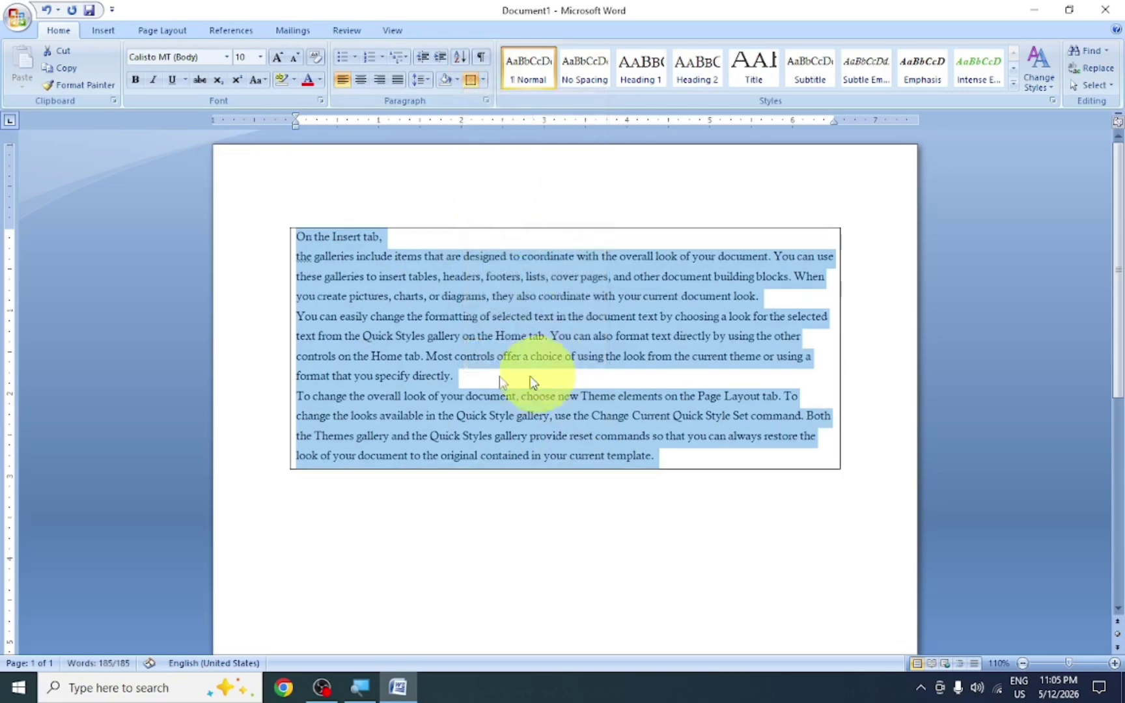
pyautogui.click(483, 80)
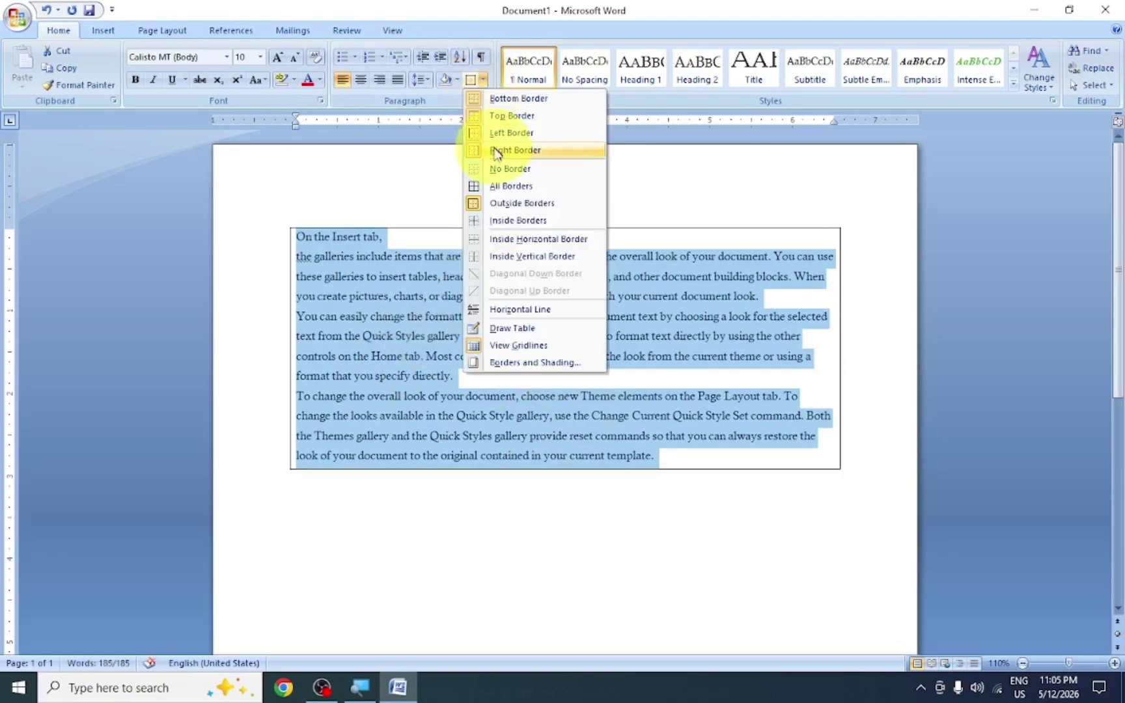
pyautogui.click(502, 221)
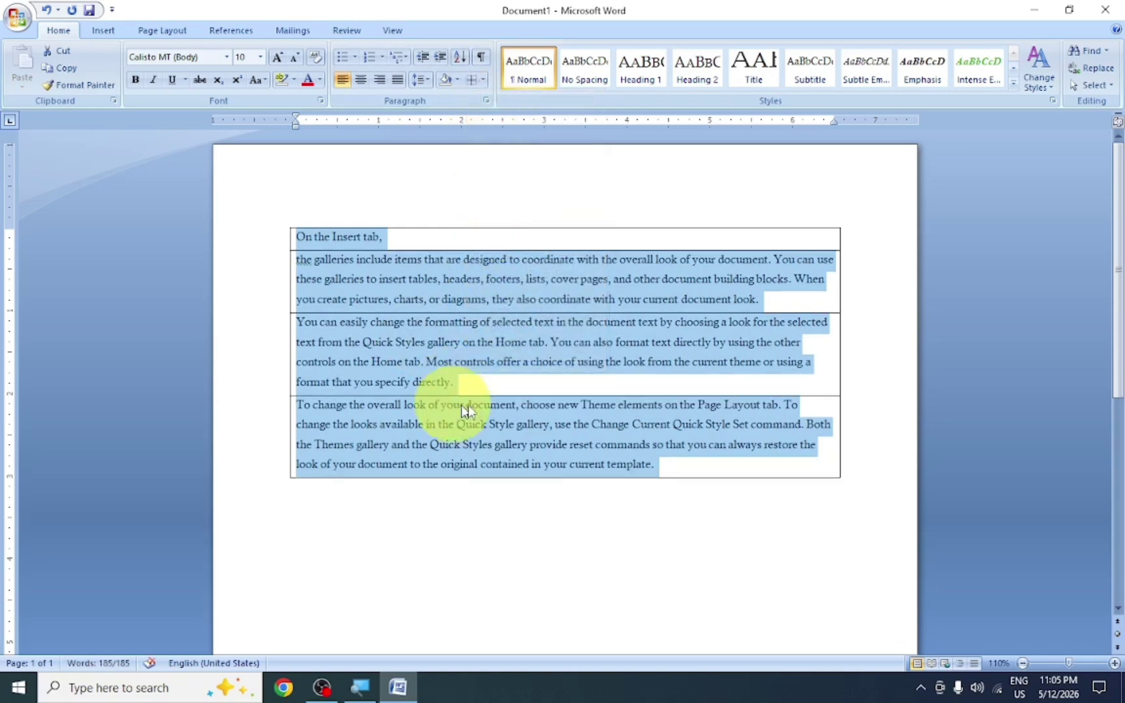
pyautogui.click(485, 80)
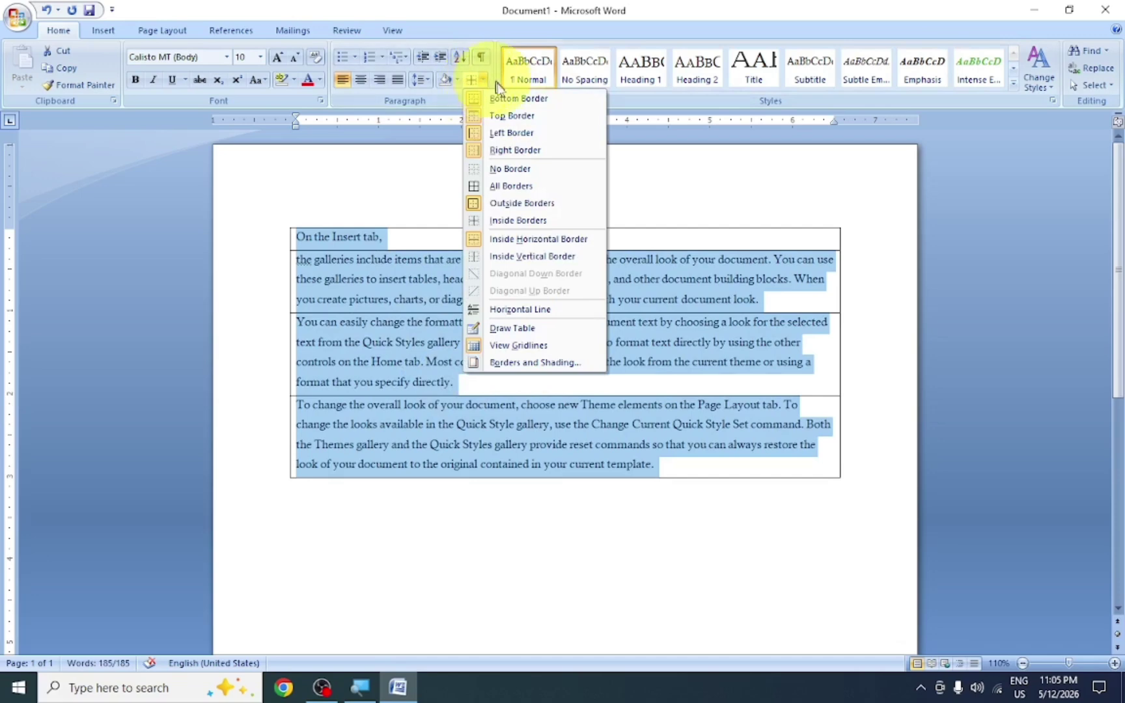
pyautogui.click(521, 258)
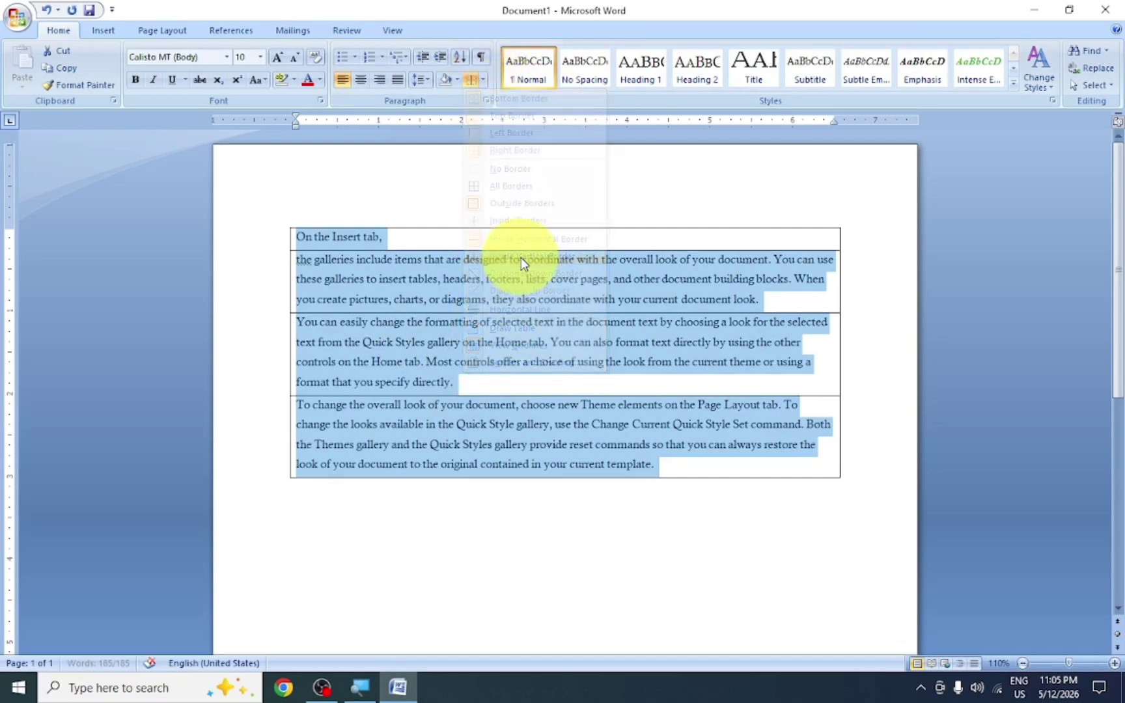
pyautogui.click(485, 80)
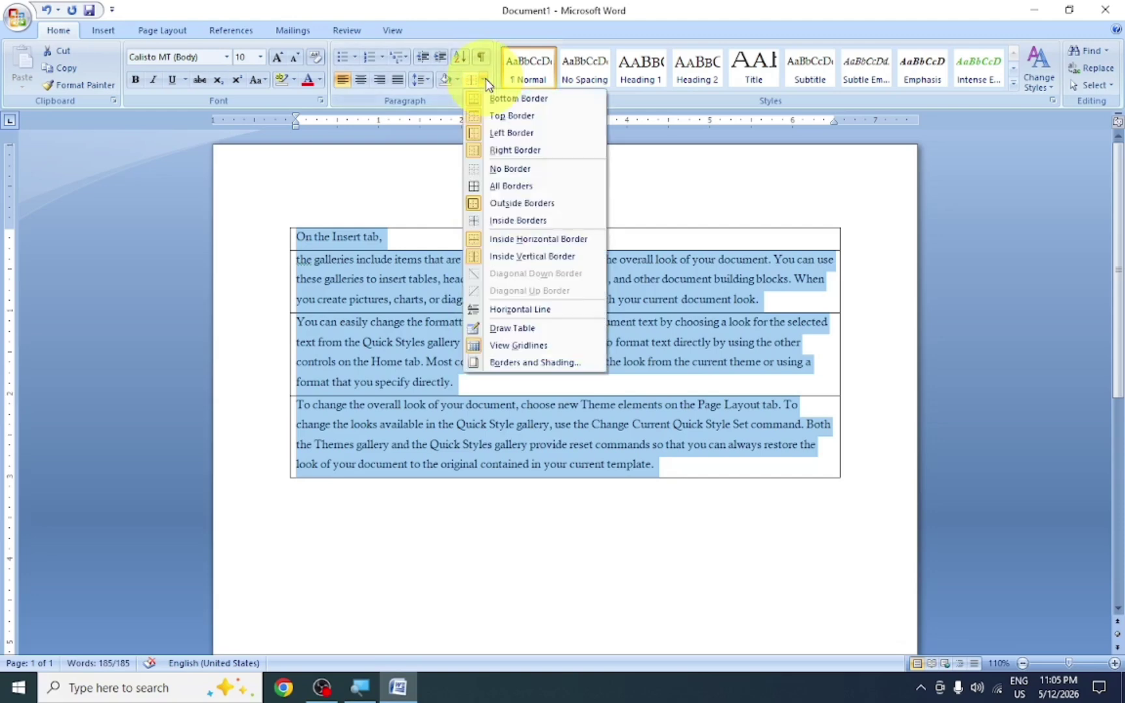
pyautogui.click(515, 171)
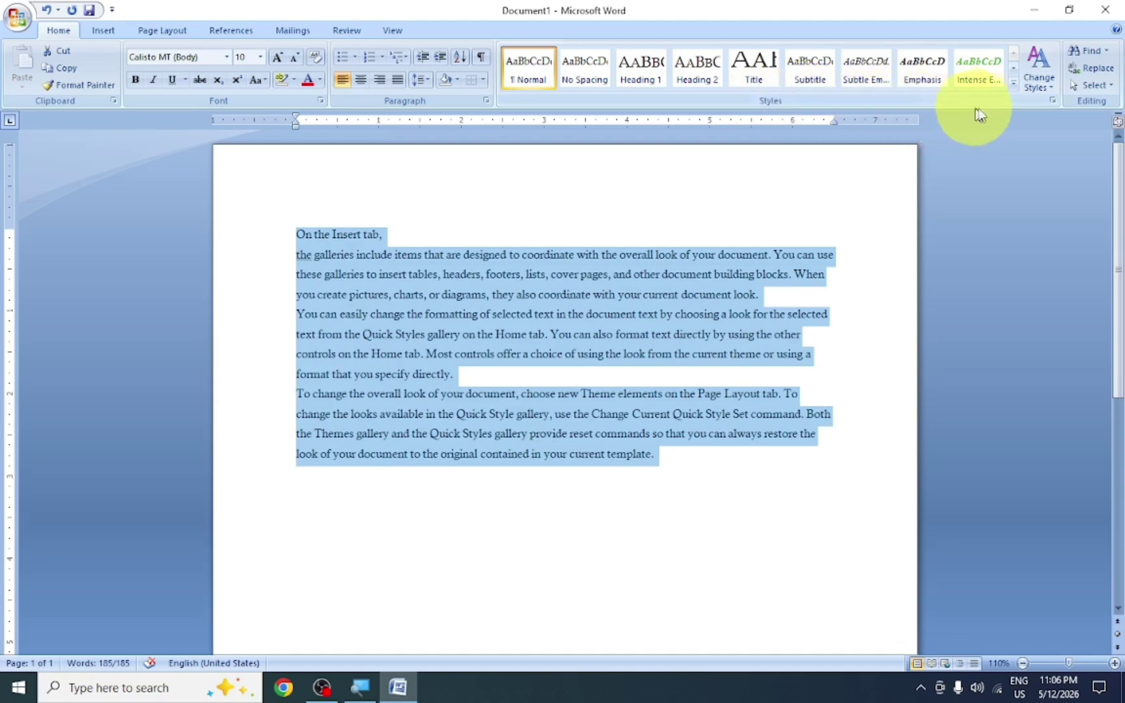
# Apply the Heading 2 quick style to the first line 'On the Insert tab,'
pyautogui.click(1013, 83)
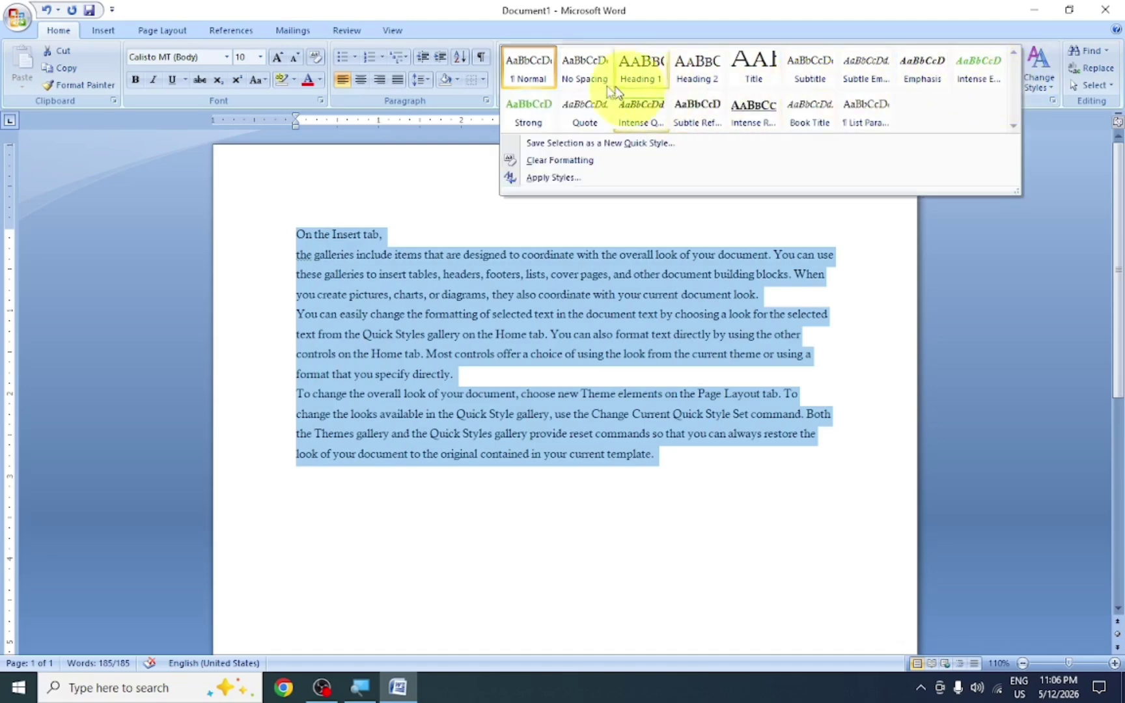
pyautogui.click(435, 362)
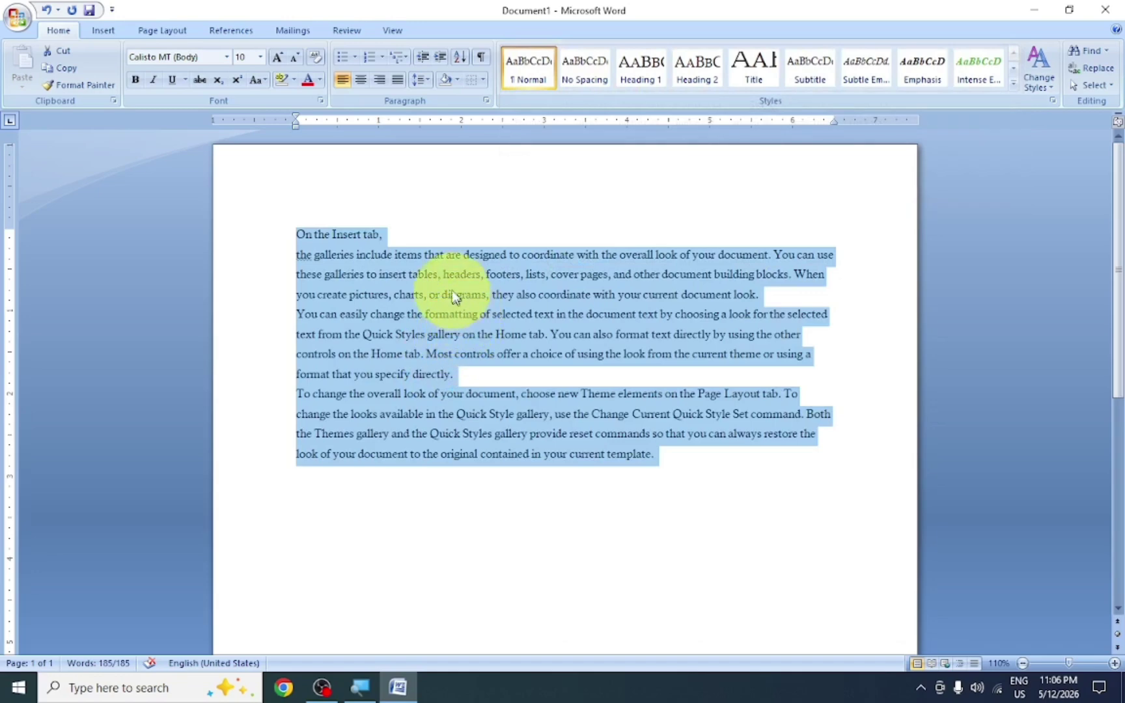
pyautogui.moveTo(386, 234); pyautogui.dragTo(305, 235)
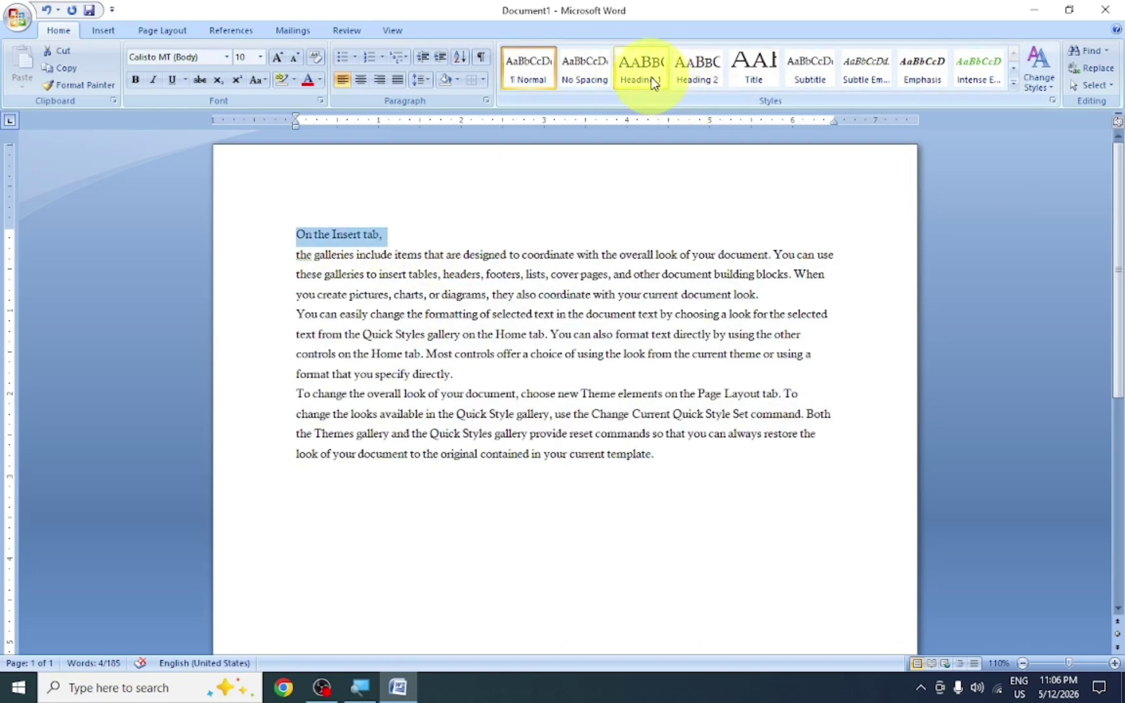
pyautogui.click(1012, 83)
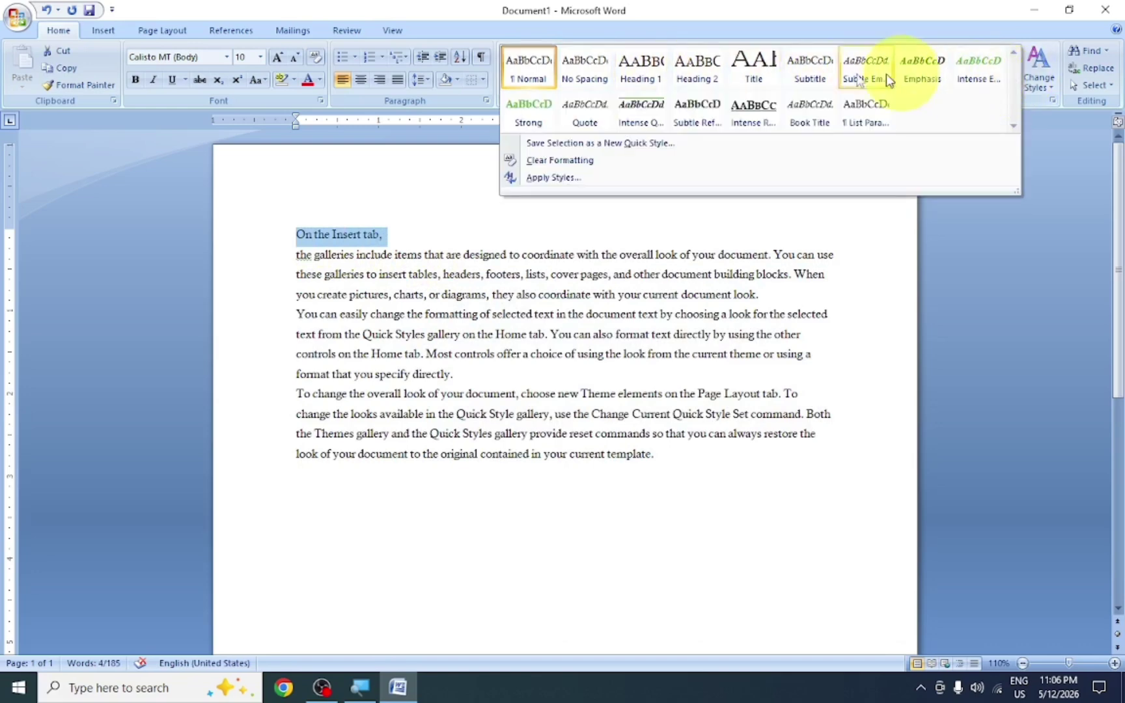
pyautogui.click(685, 73)
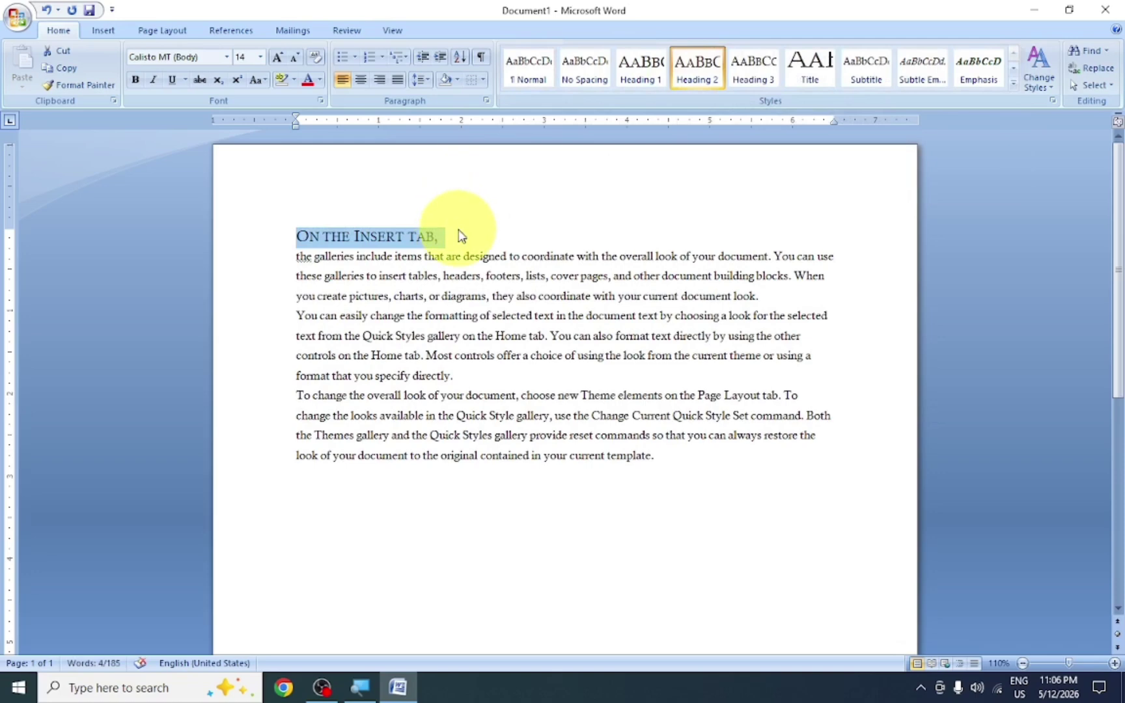
pyautogui.click(458, 231)
# Add and remove an empty paragraph after the heading, then select the body text
pyautogui.press('Return')
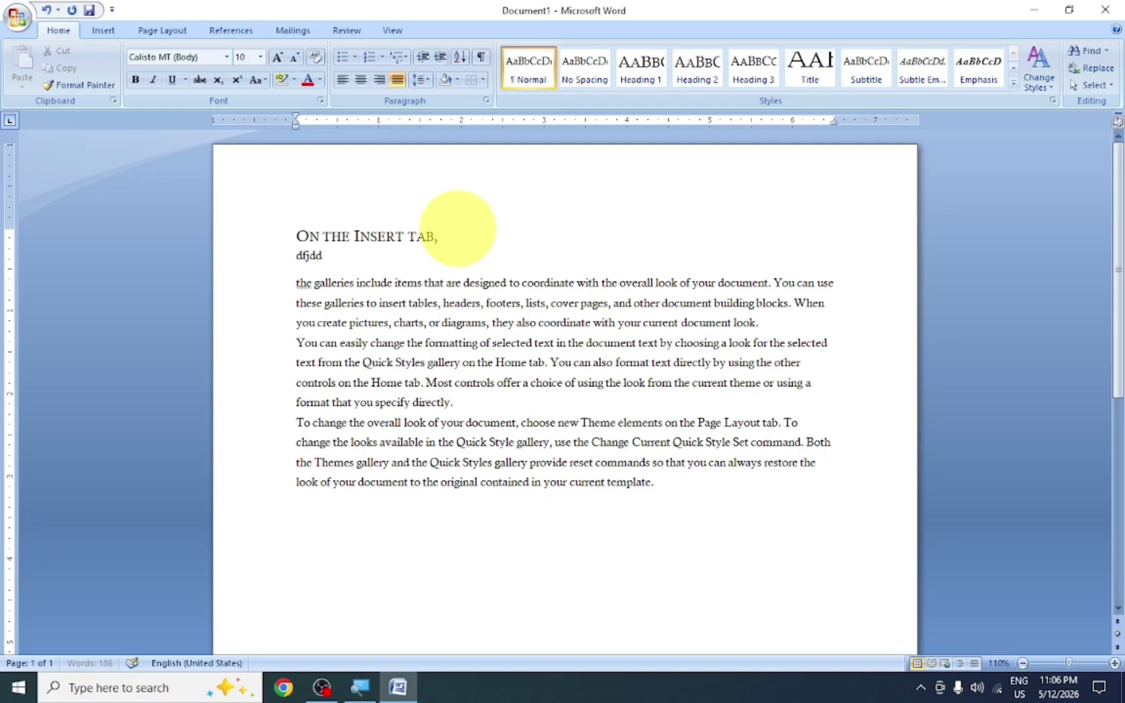
pyautogui.press('BackSpace')
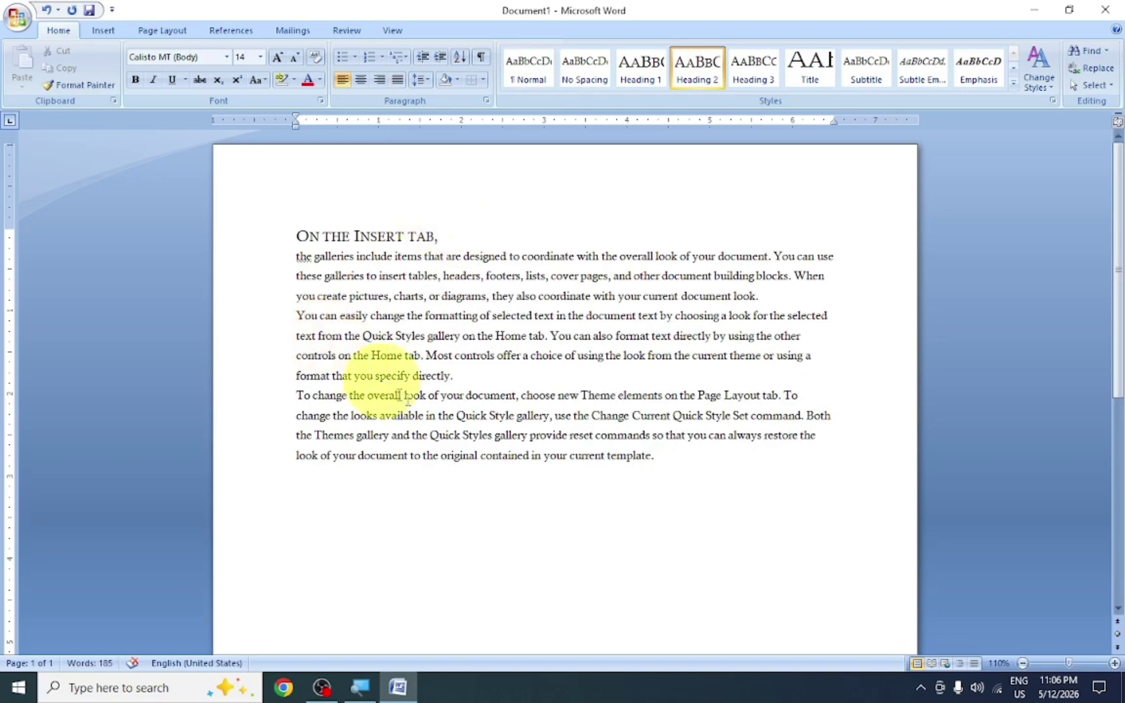
pyautogui.moveTo(659, 484); pyautogui.dragTo(276, 238)
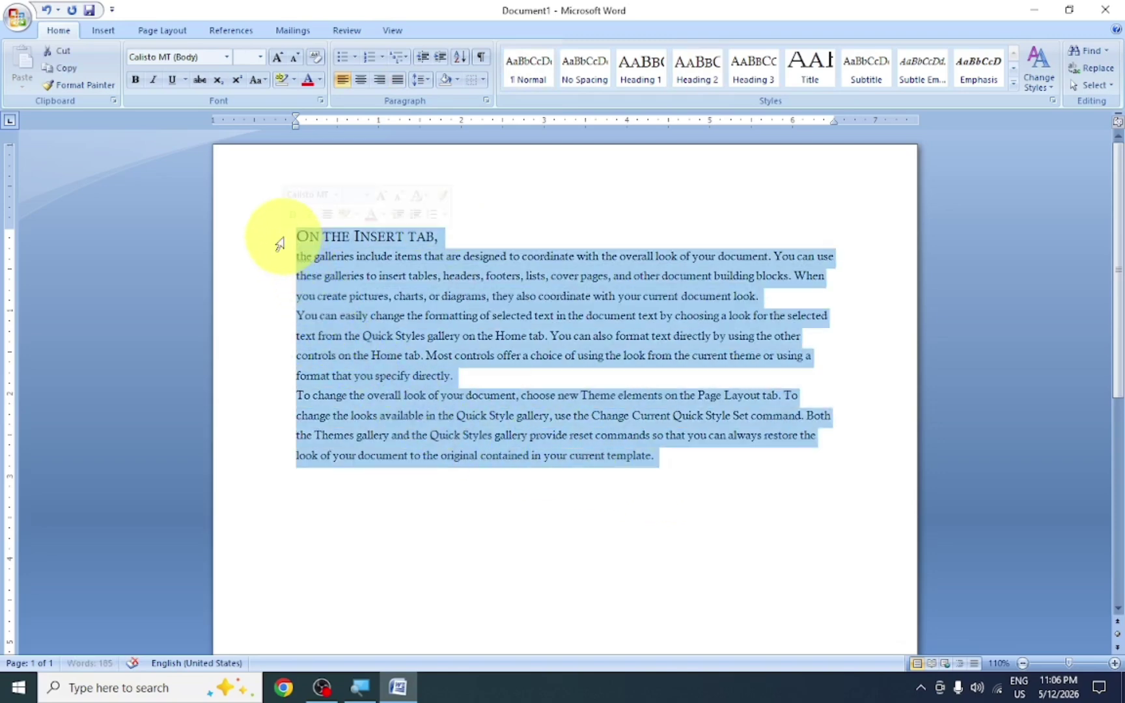
# Browse the Change Styles style sets, then apply Heading 2 to all the text
pyautogui.click(1038, 82)
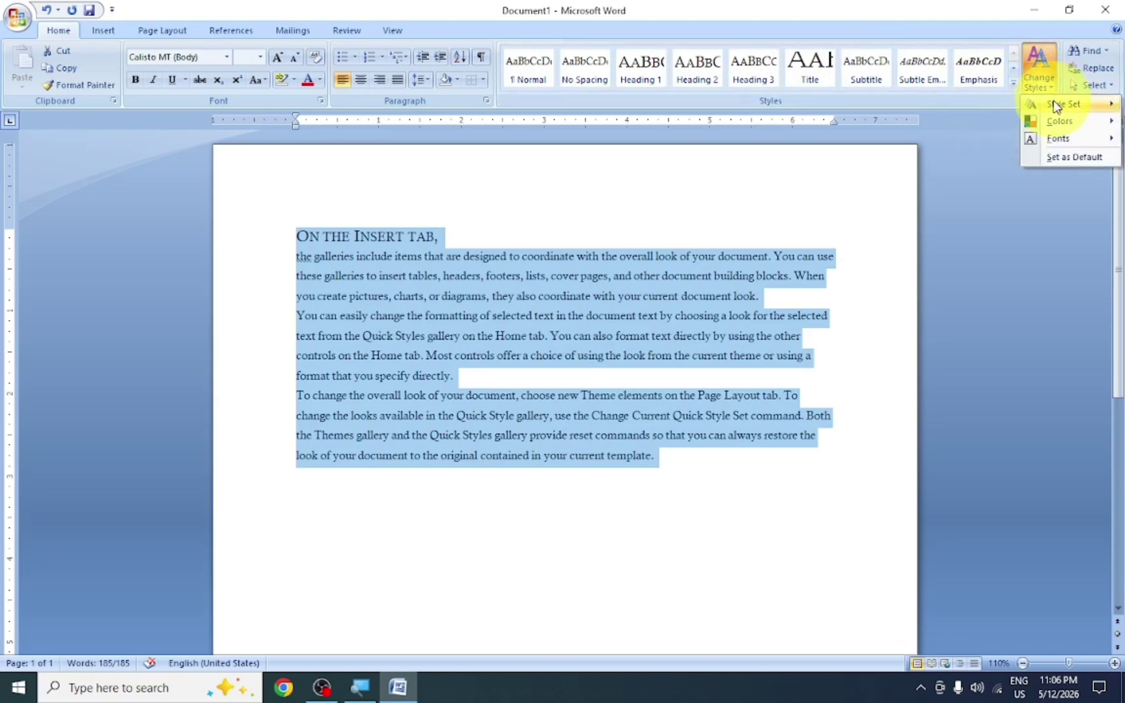
pyautogui.moveTo(1062, 105)
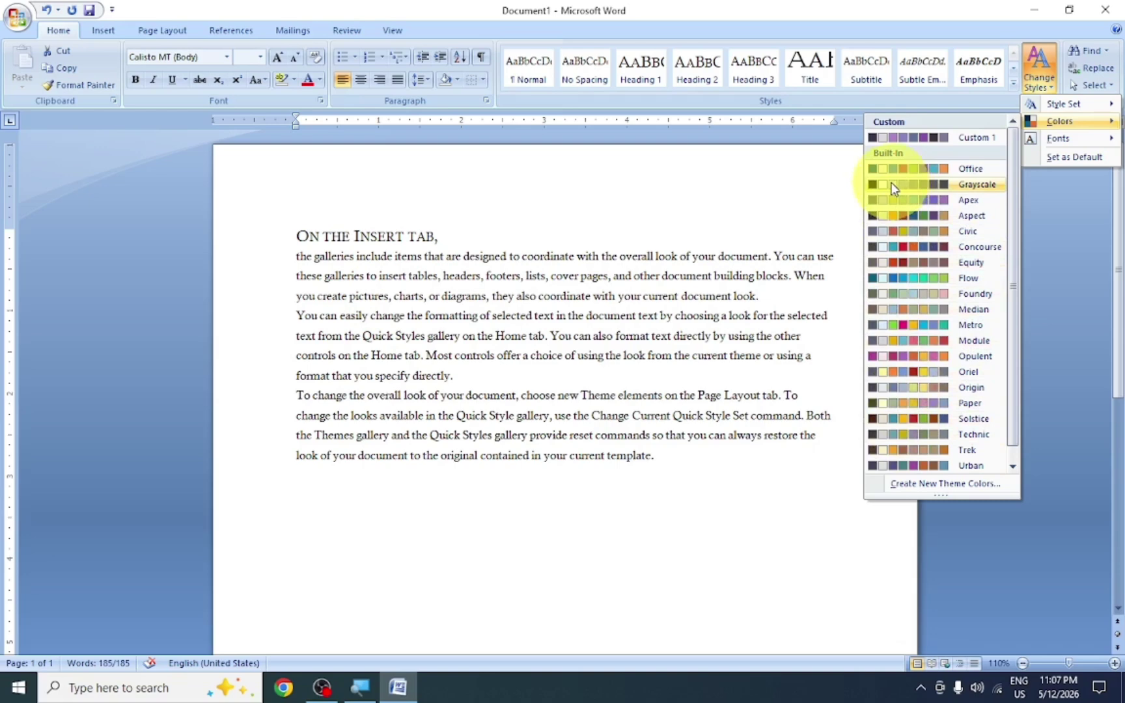
pyautogui.click(1012, 90)
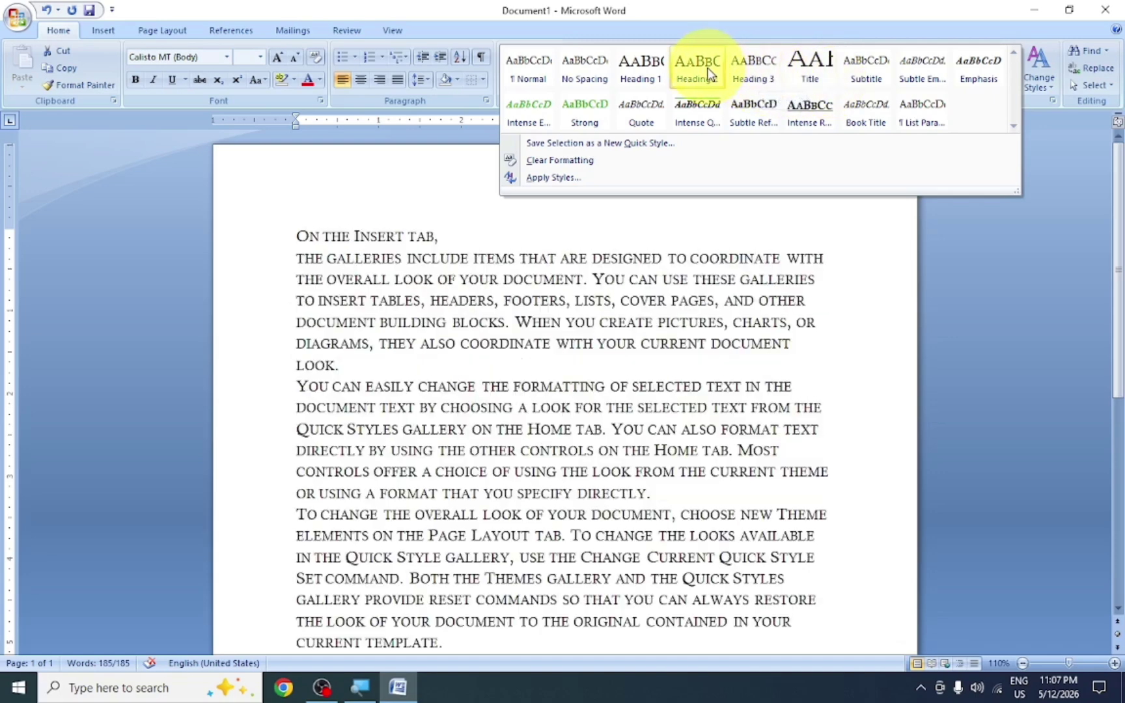
pyautogui.click(698, 67)
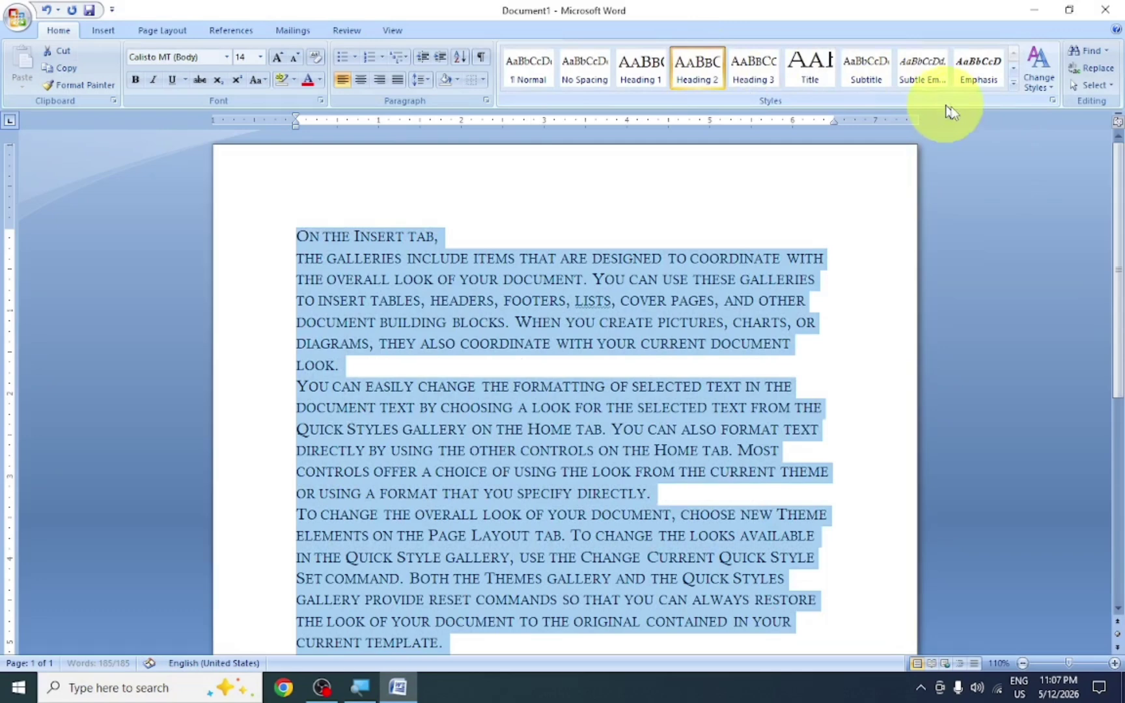
# Preview the Change Styles theme colours, then select all the document text
pyautogui.click(1039, 70)
pyautogui.moveTo(1048, 121)
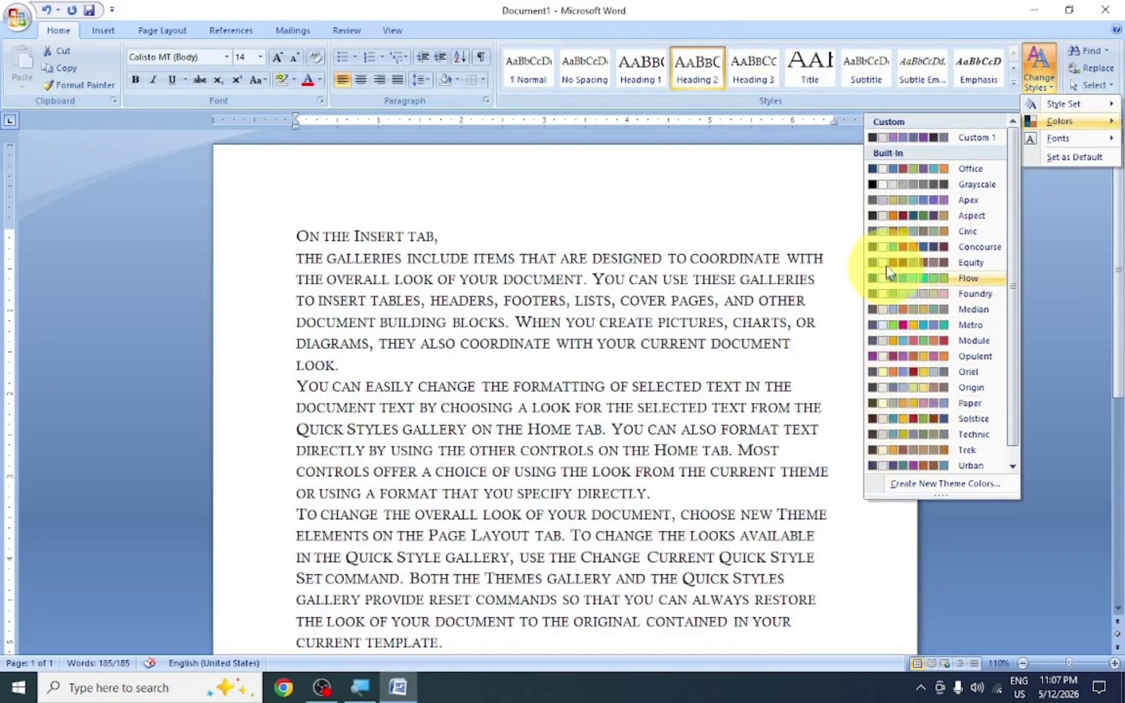
pyautogui.hotkey('ctrl', 'a')
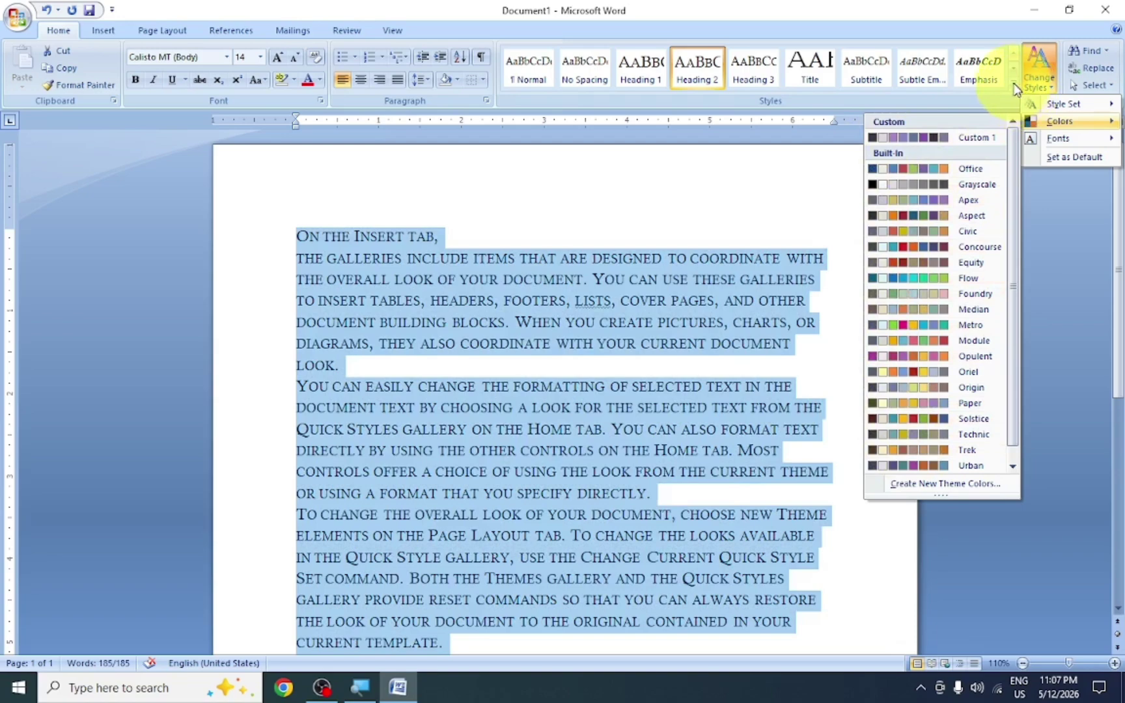
pyautogui.click(1014, 87)
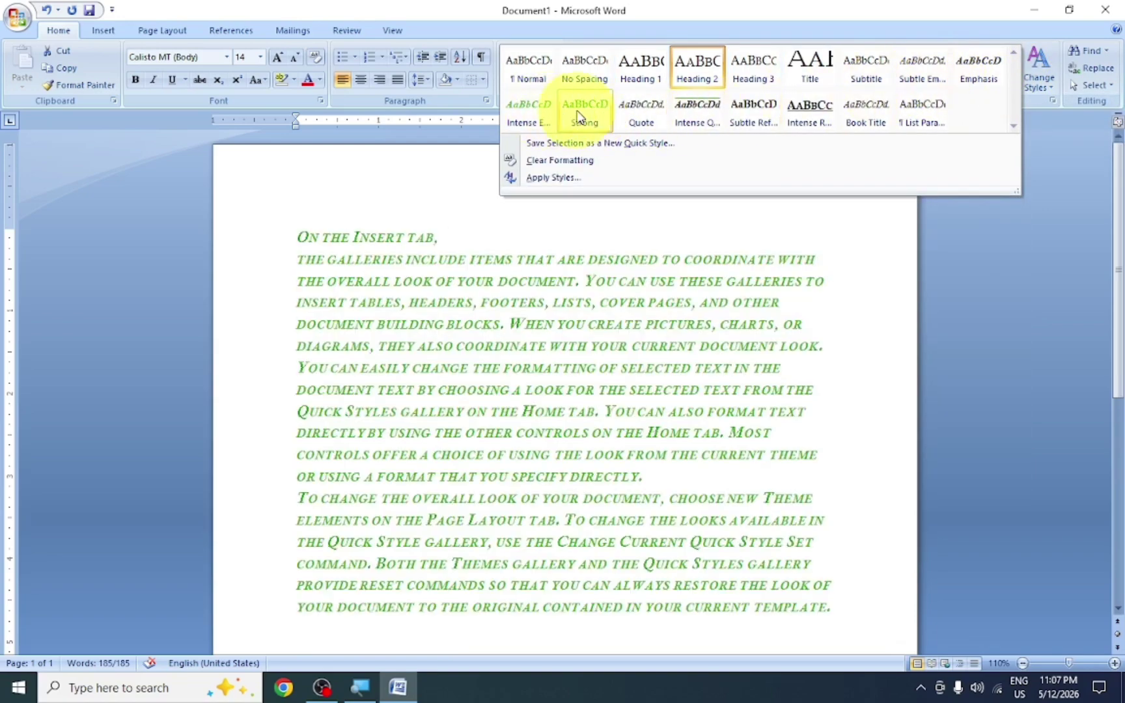
# Apply the Strong quick style to all the text and browse the Change Styles fonts
pyautogui.click(576, 116)
pyautogui.click(1054, 83)
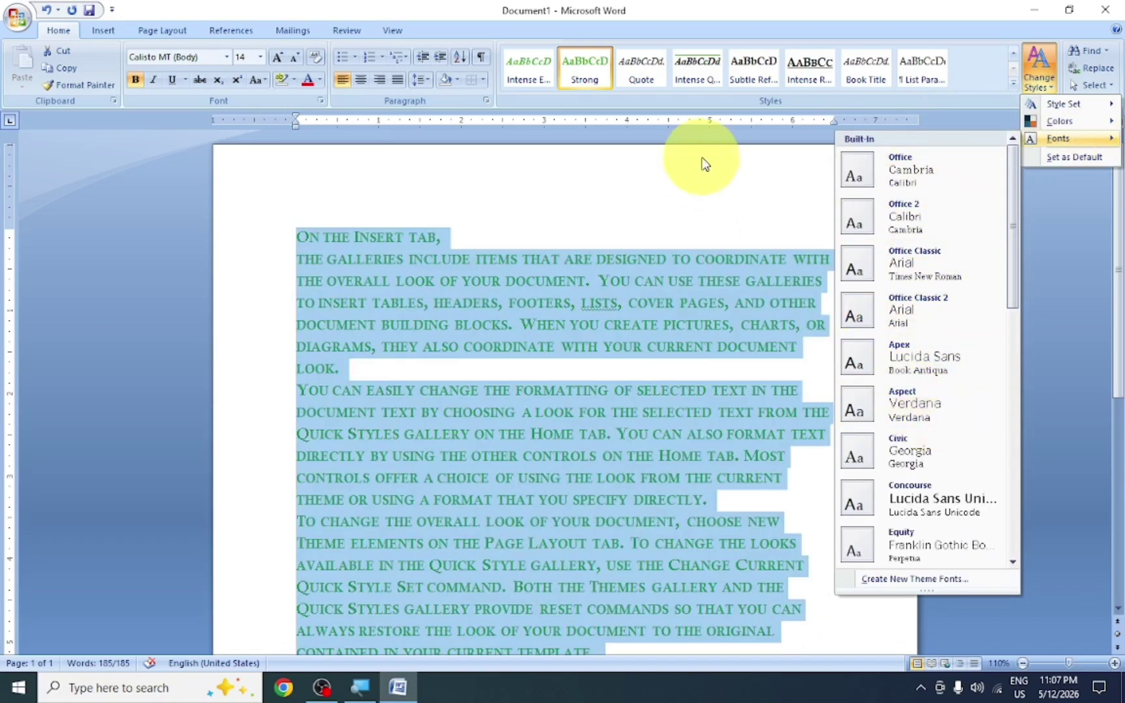
pyautogui.click(746, 174)
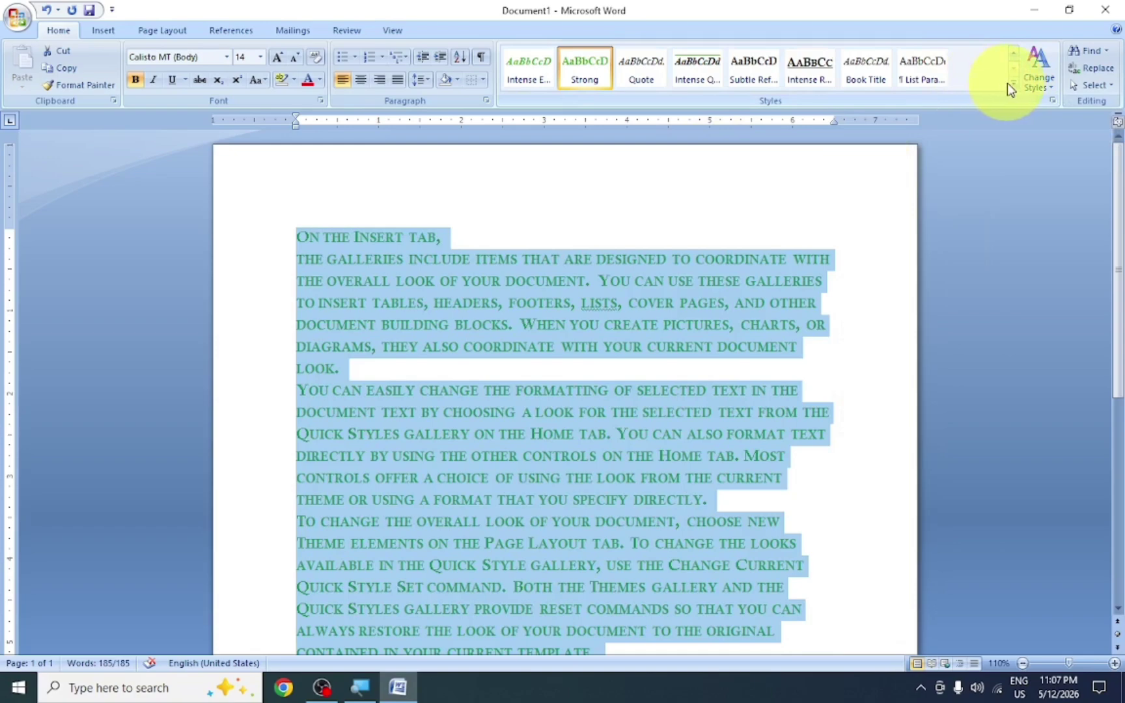
pyautogui.click(1011, 83)
# Apply the Normal style and select all the document text
pyautogui.click(527, 67)
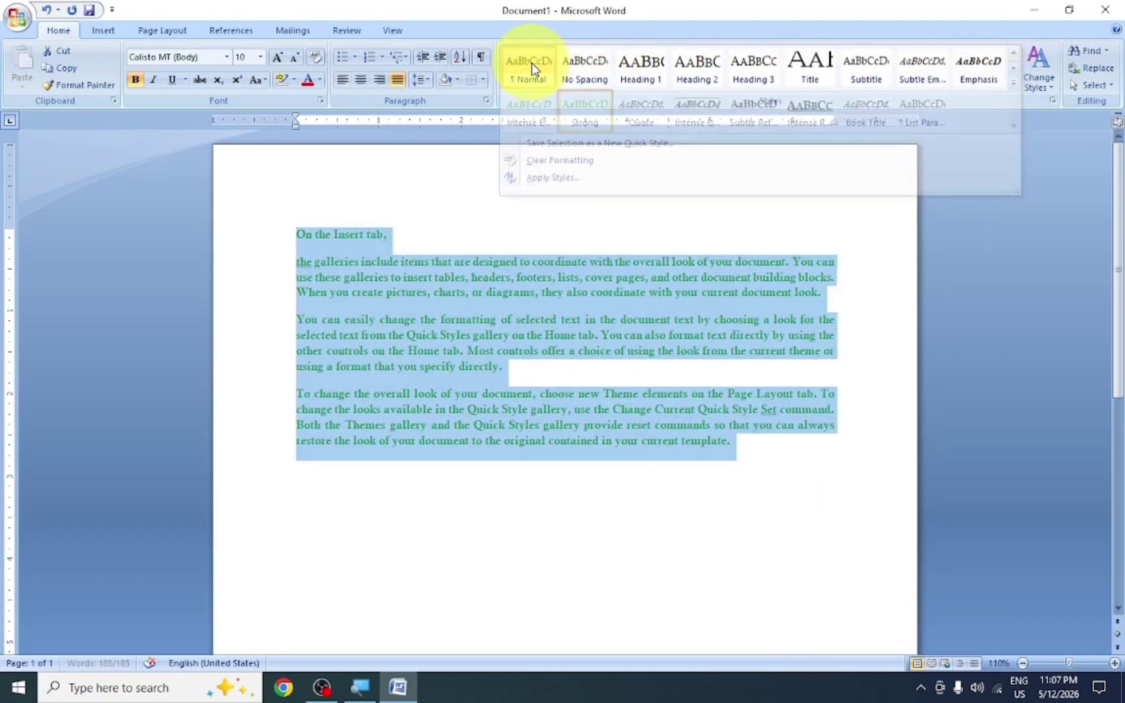
pyautogui.hotkey('ctrl', 'a')
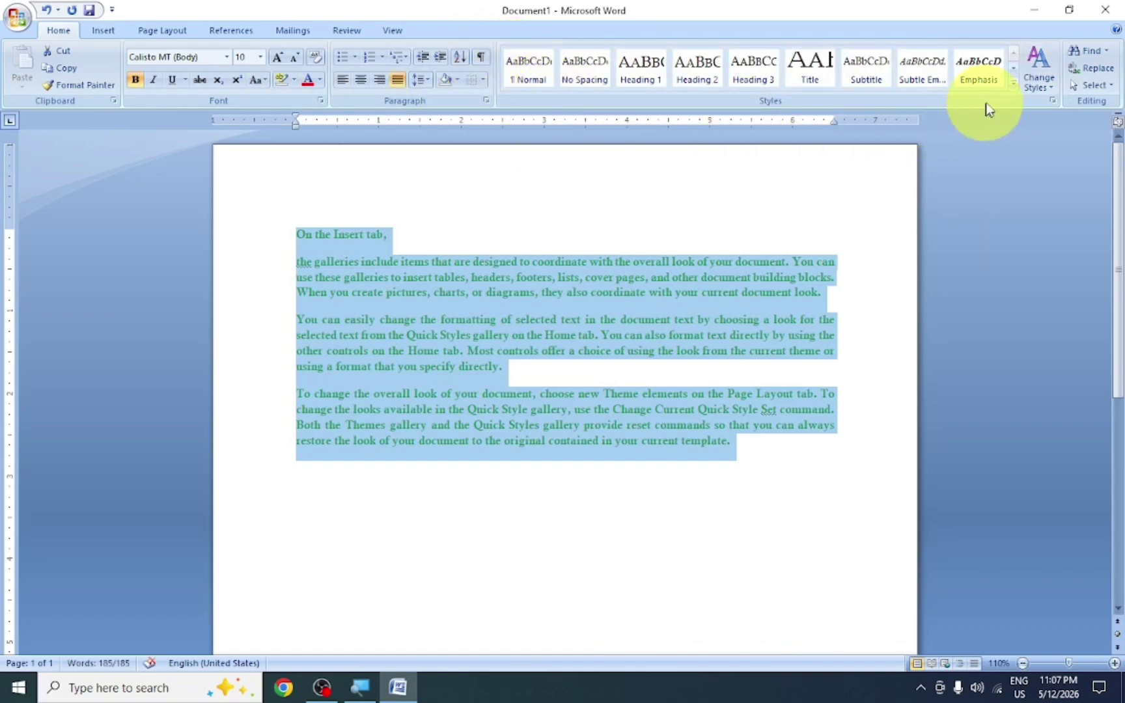
pyautogui.click(1012, 84)
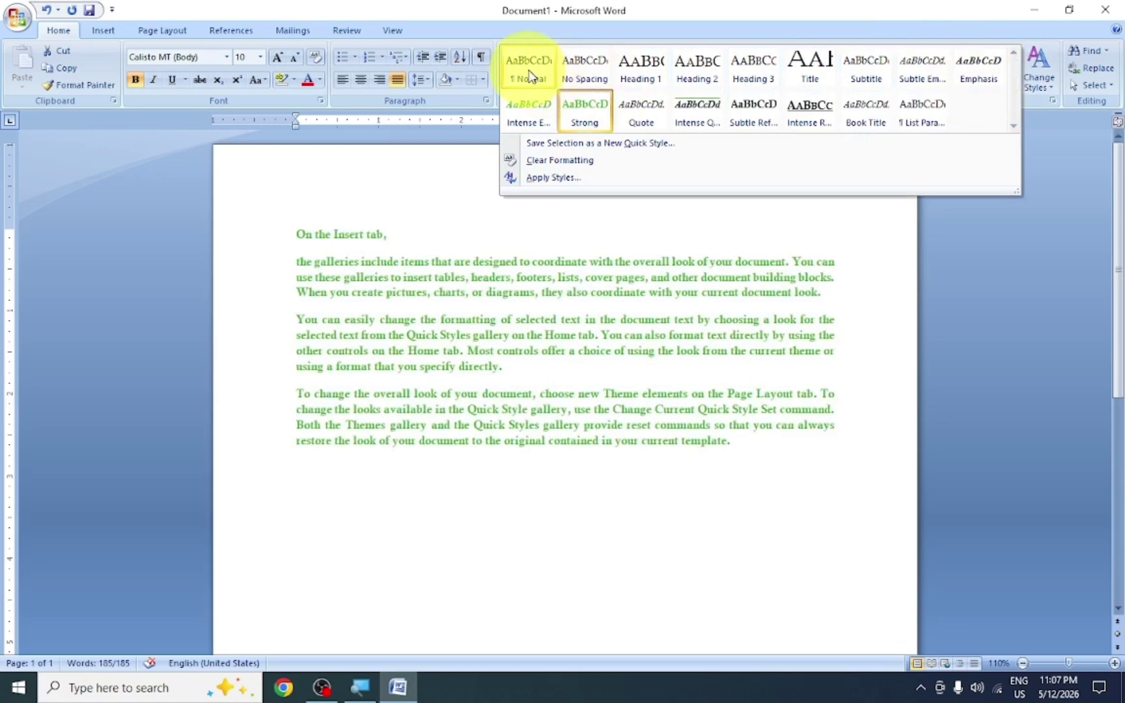
pyautogui.click(527, 67)
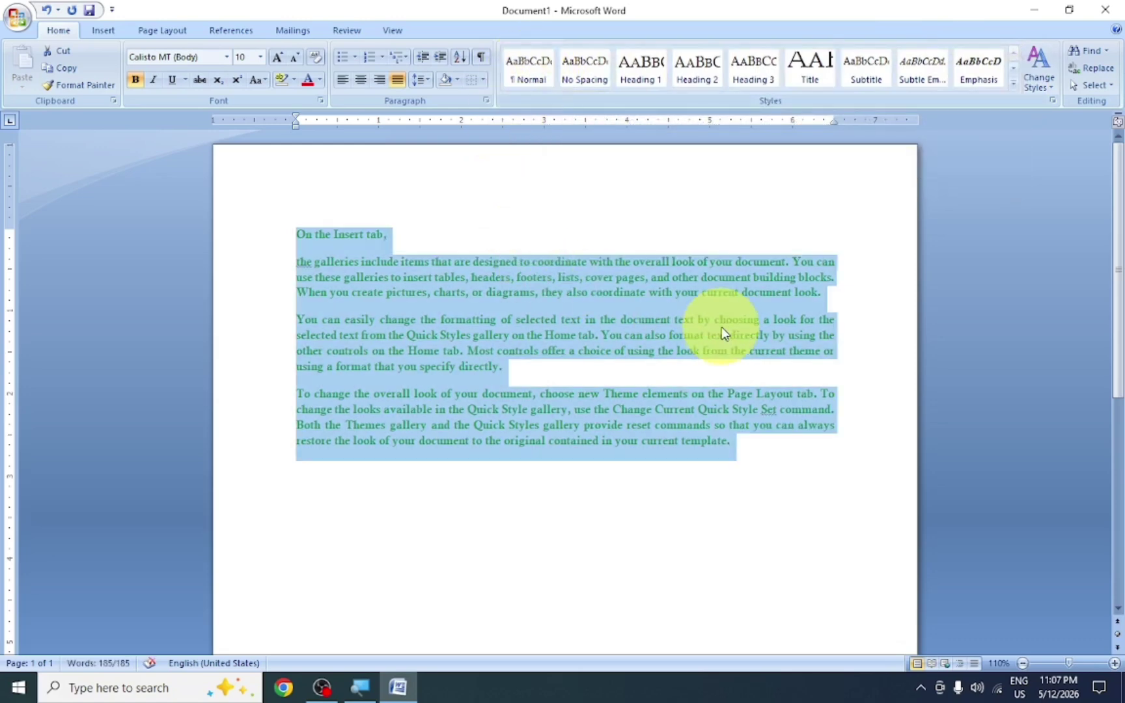
# Set the font colour of the selected text back to Automatic black
pyautogui.click(322, 81)
pyautogui.click(311, 95)
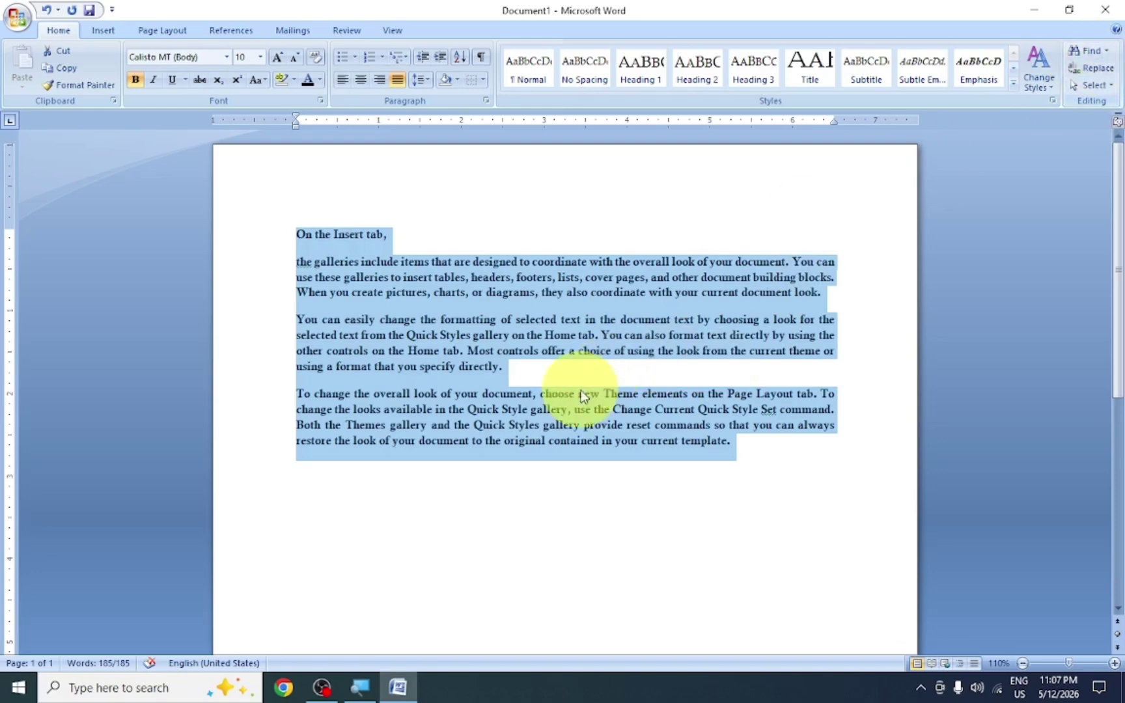
pyautogui.click(571, 375)
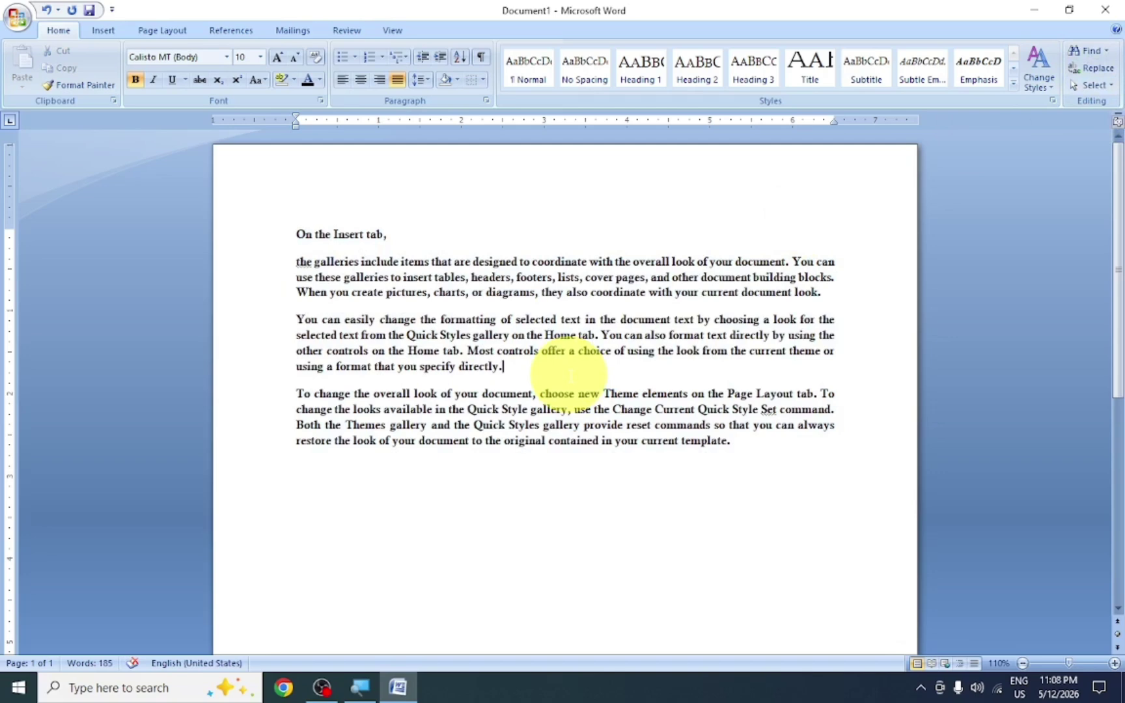
# Search for 'choose' with Find Next, finding one match in the third paragraph, then close the search
pyautogui.click(1086, 51)
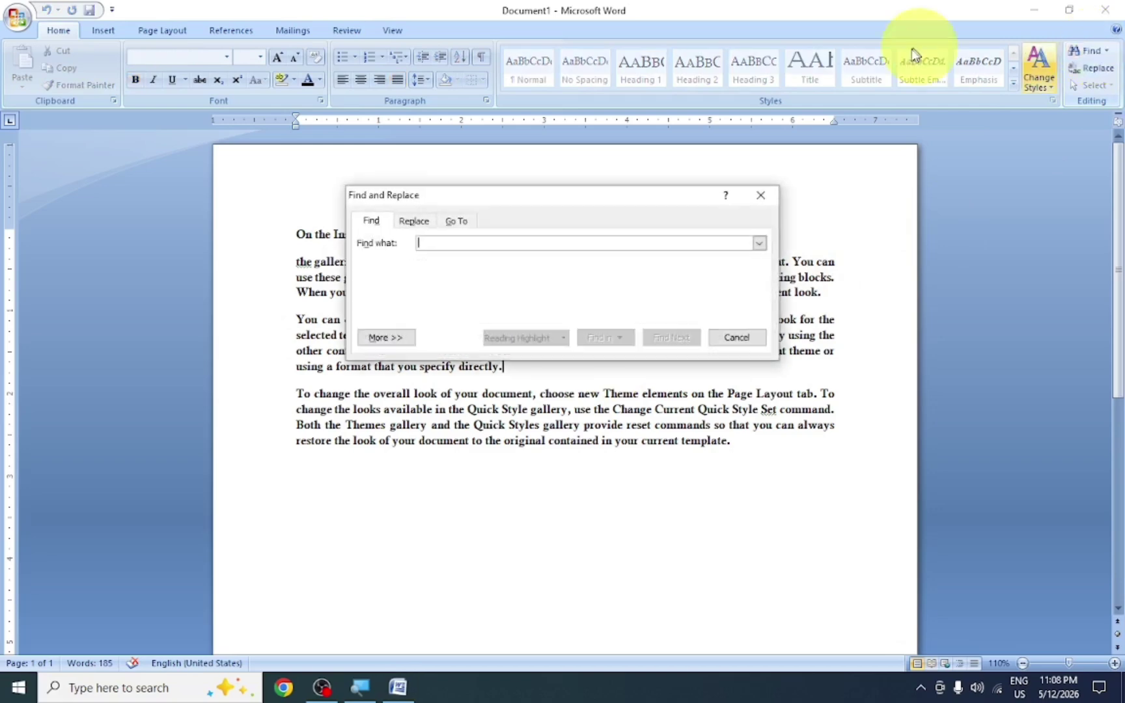
pyautogui.moveTo(515, 196); pyautogui.dragTo(519, 103)
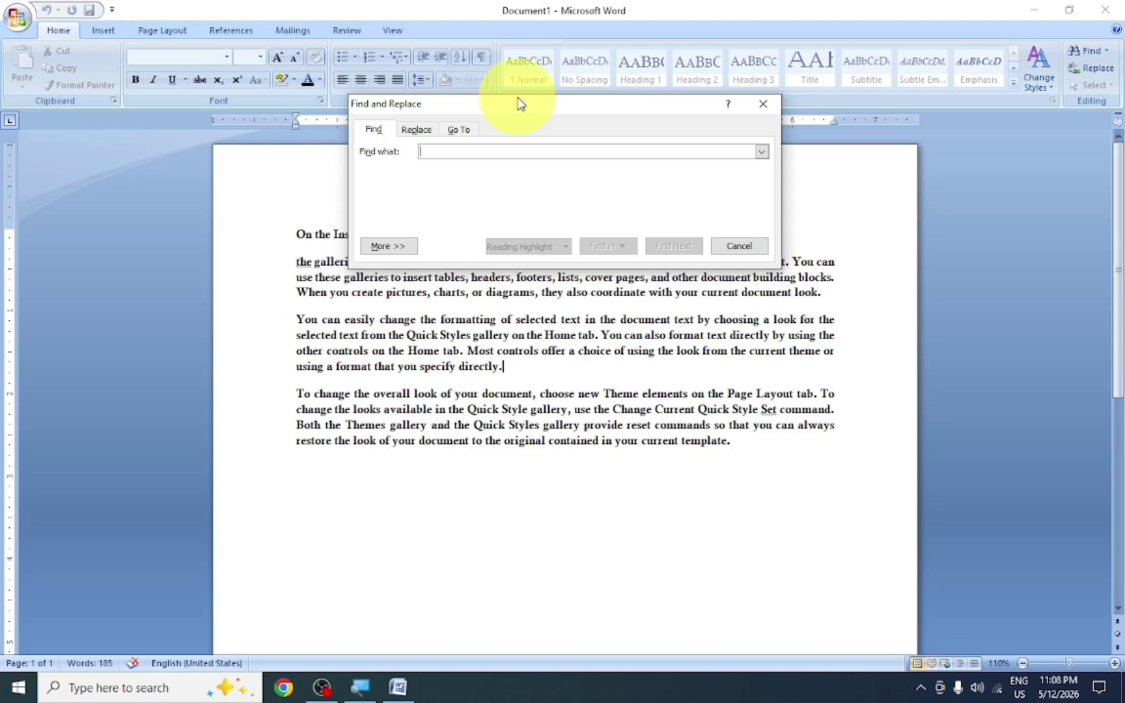
pyautogui.write('choose')
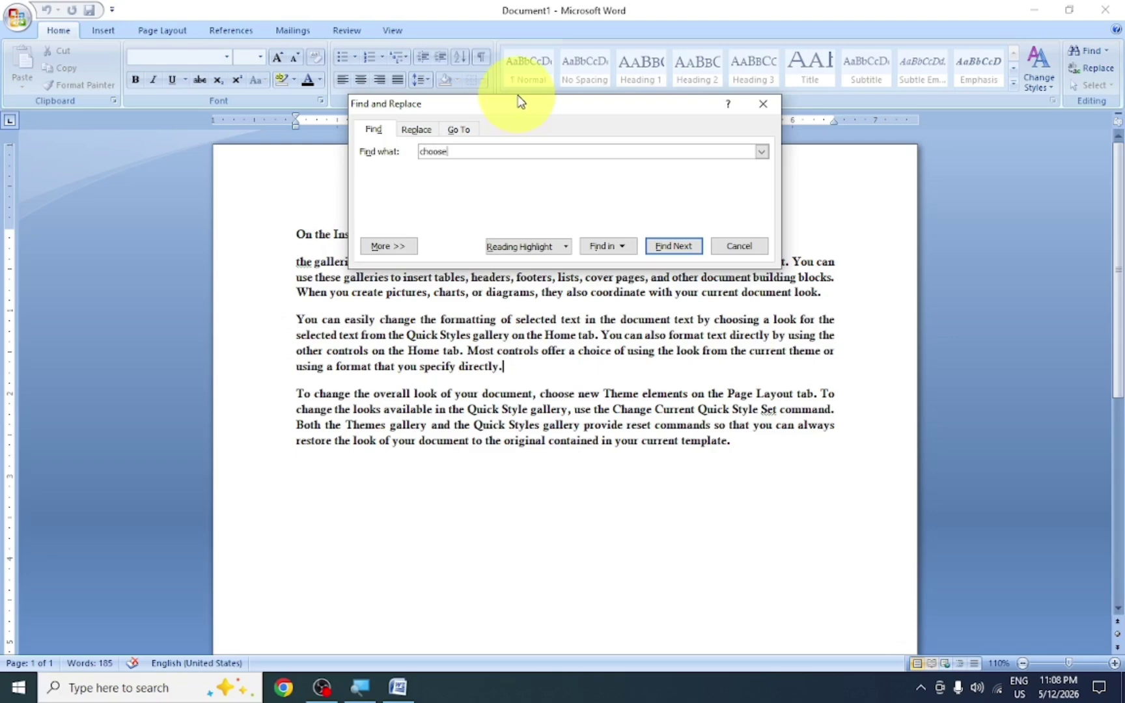
pyautogui.click(672, 246)
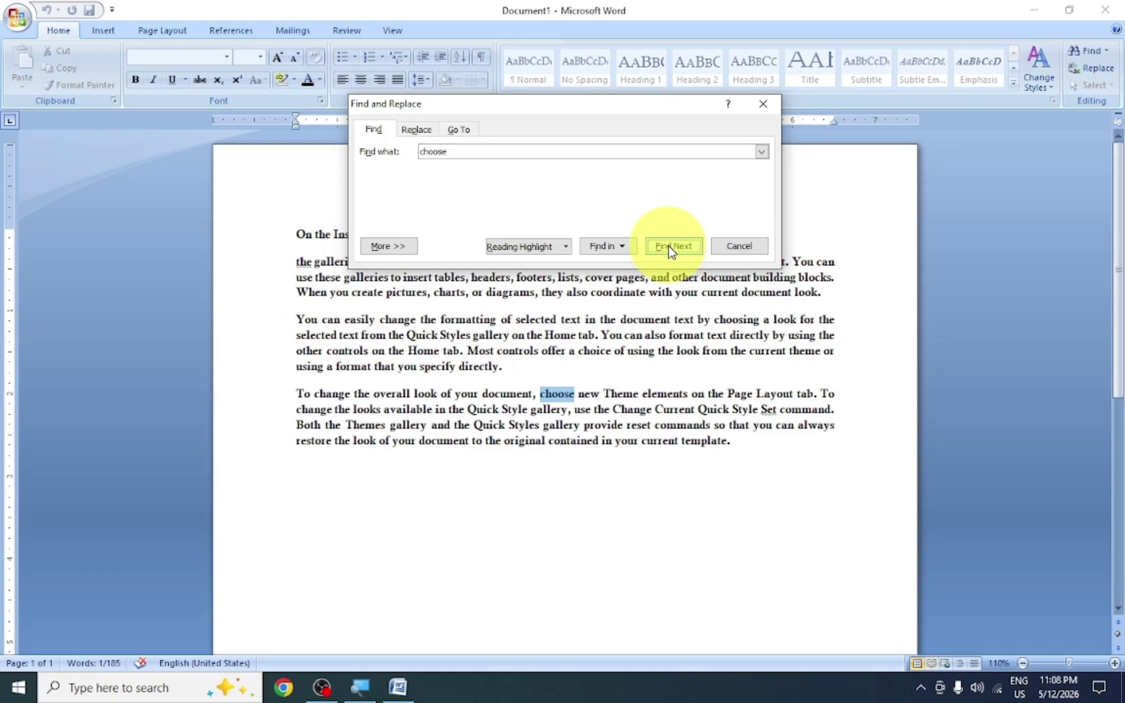
pyautogui.click(671, 248)
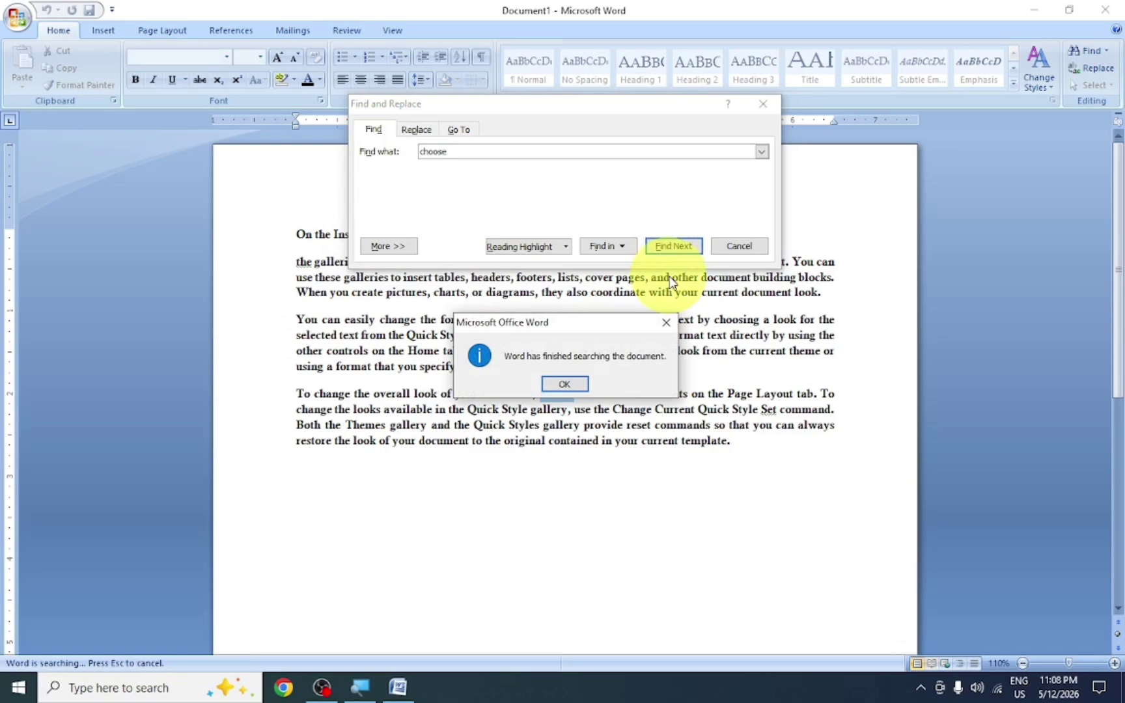
pyautogui.click(565, 384)
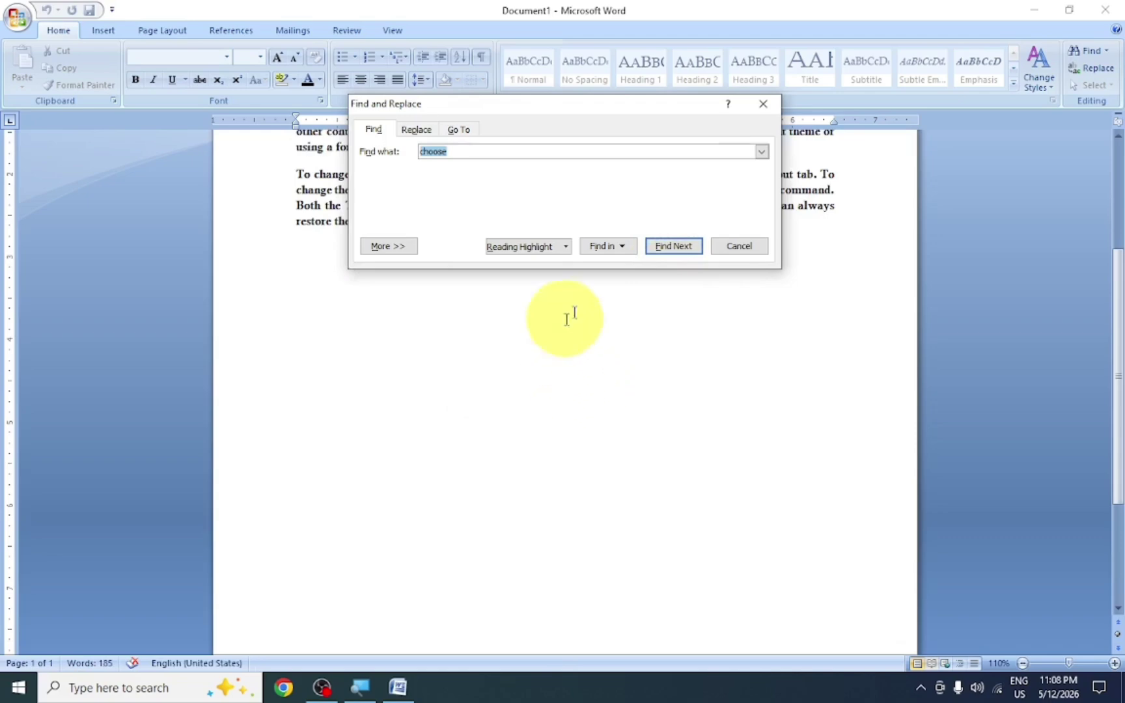
pyautogui.click(723, 251)
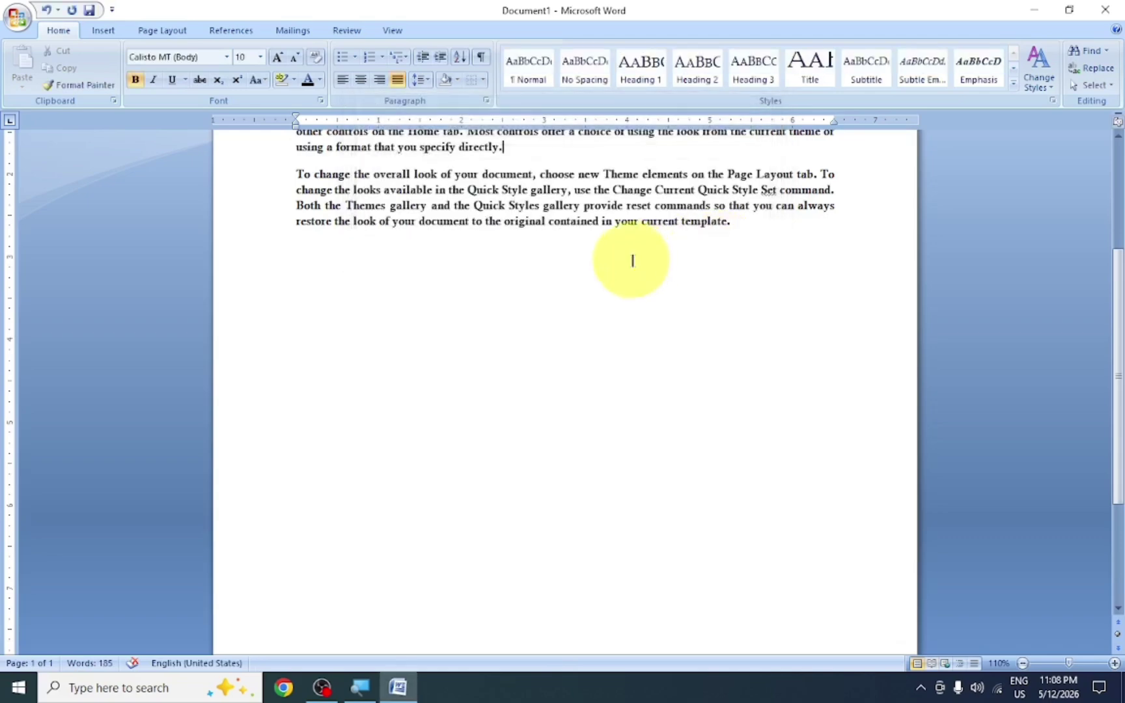
pyautogui.scroll(5, 632, 261)
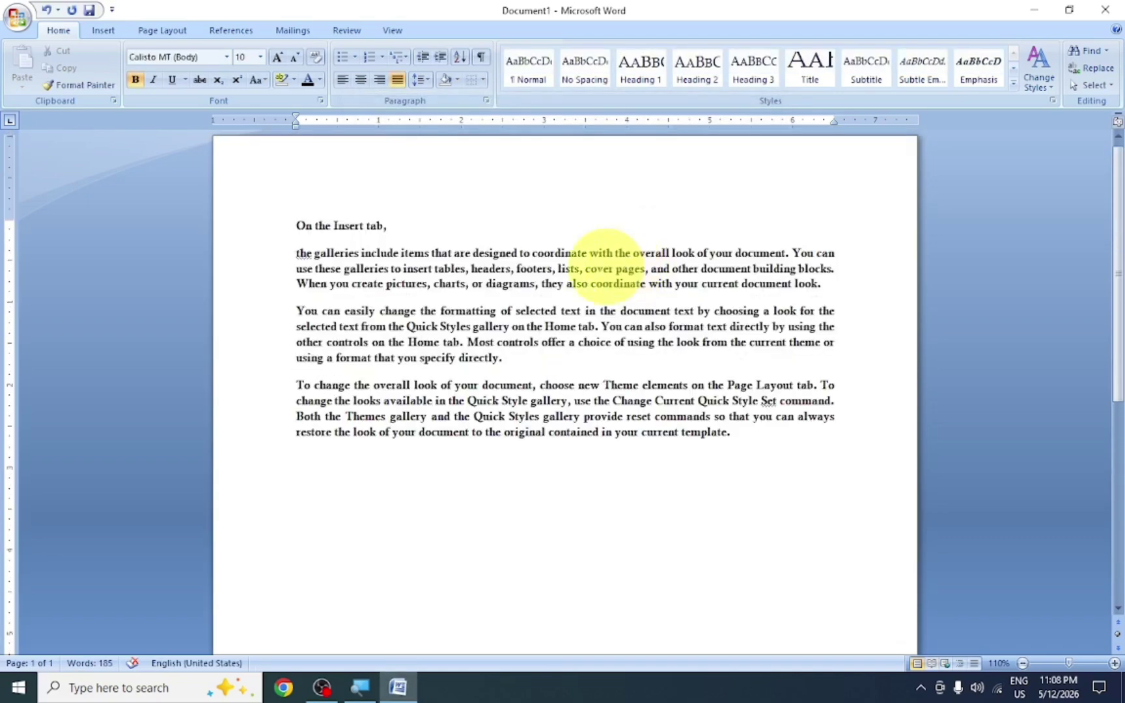
# Replace 'choose' with 'new' in the last paragraph using Find Next and Replace
pyautogui.click(1088, 70)
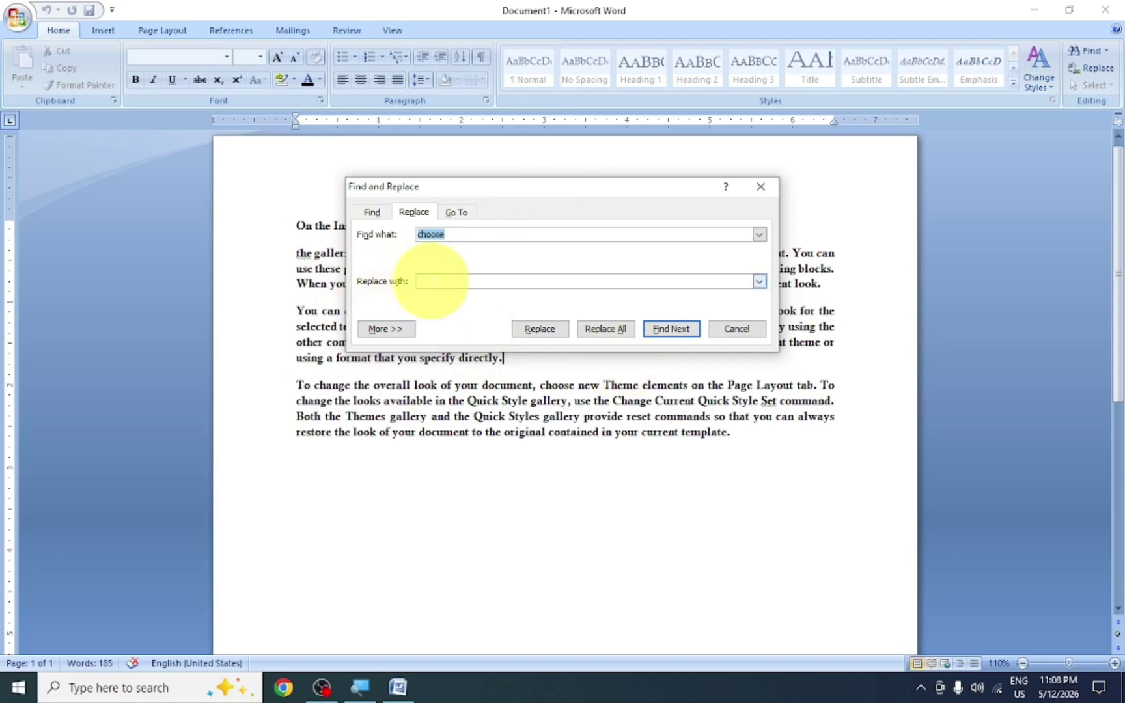
pyautogui.click(541, 400)
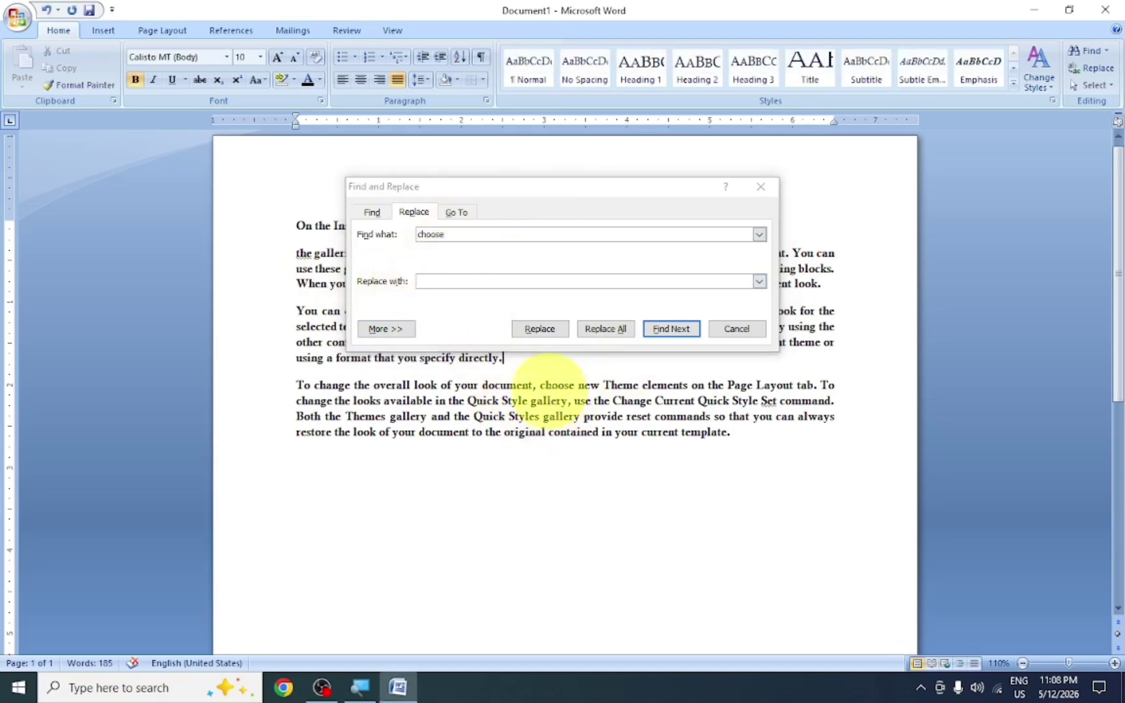
pyautogui.click(447, 280)
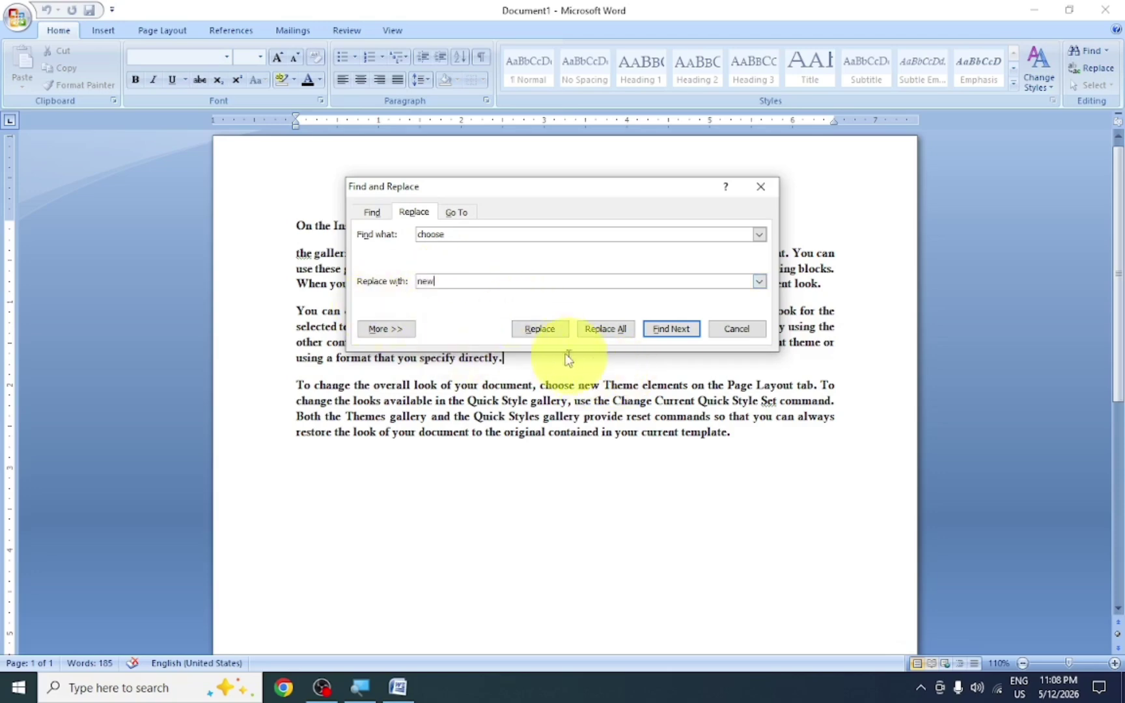
pyautogui.click(541, 360)
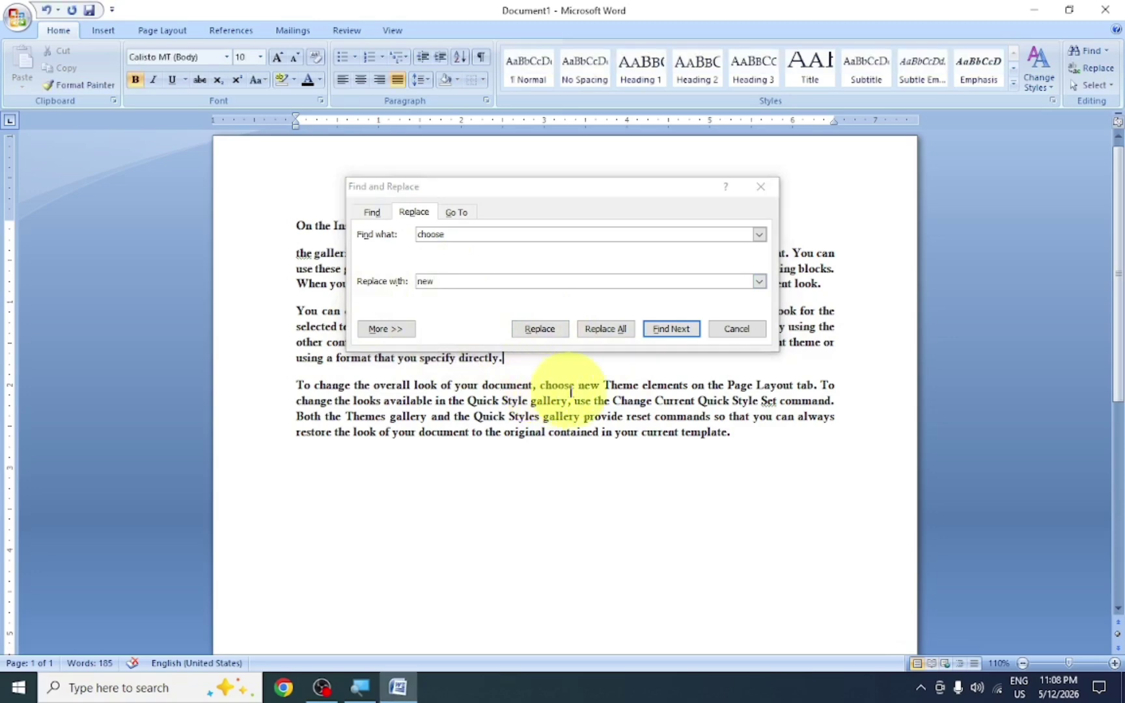
pyautogui.click(542, 332)
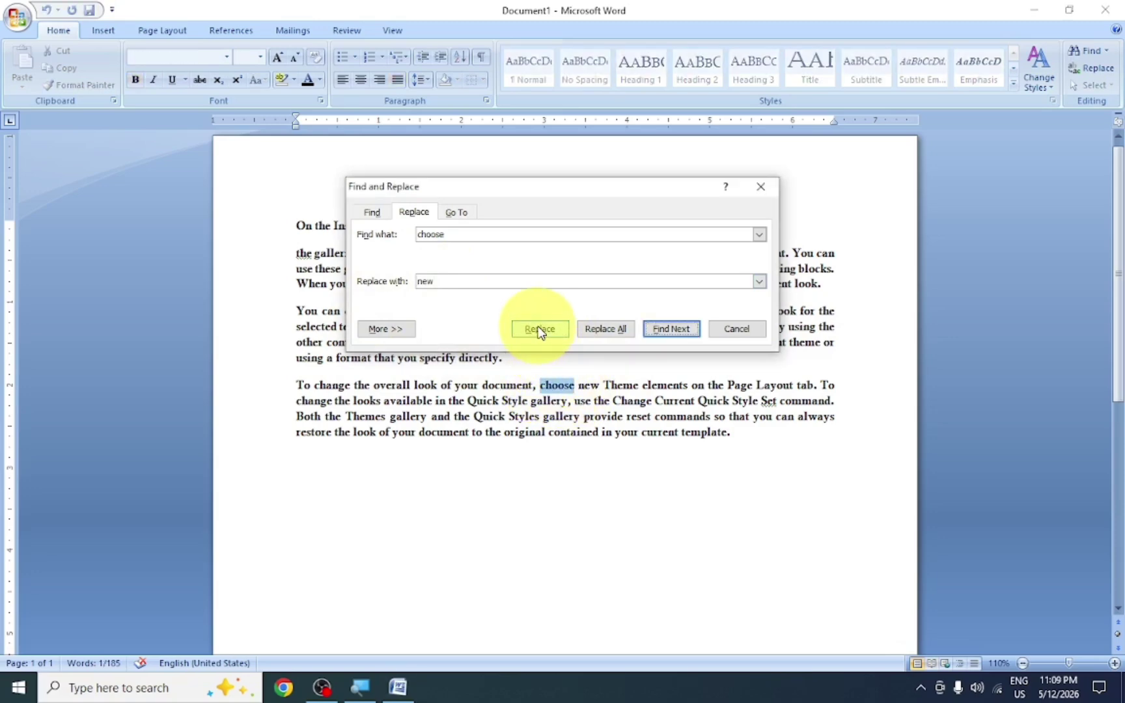
pyautogui.click(540, 329)
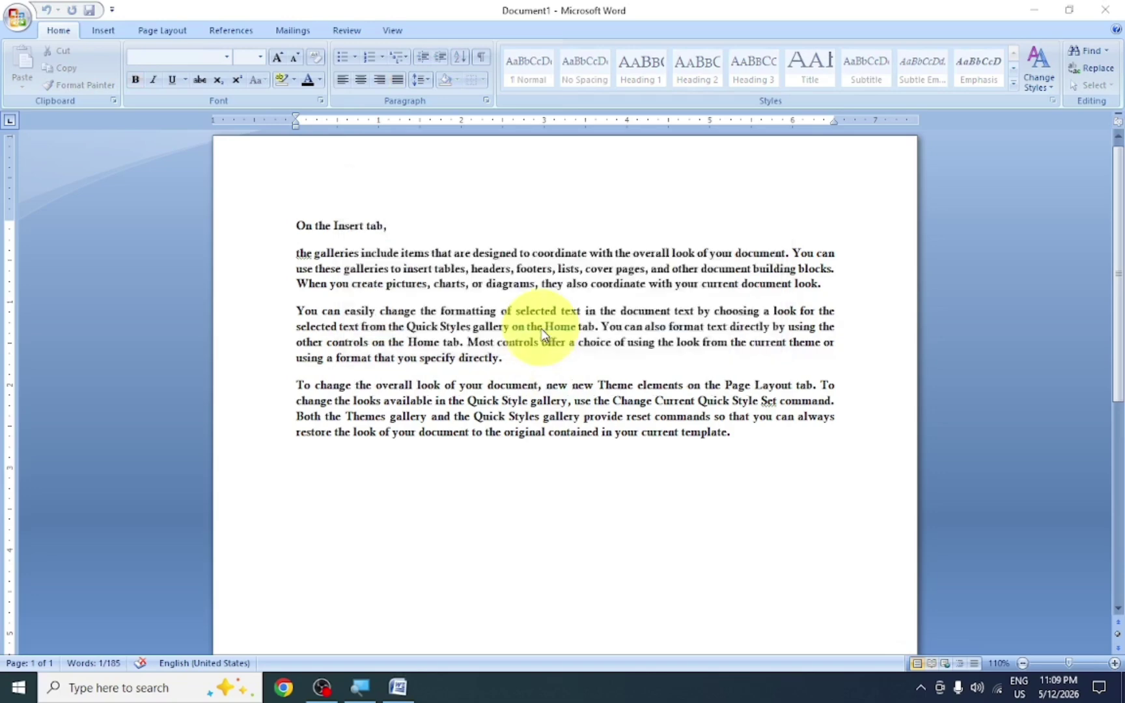
pyautogui.click(564, 384)
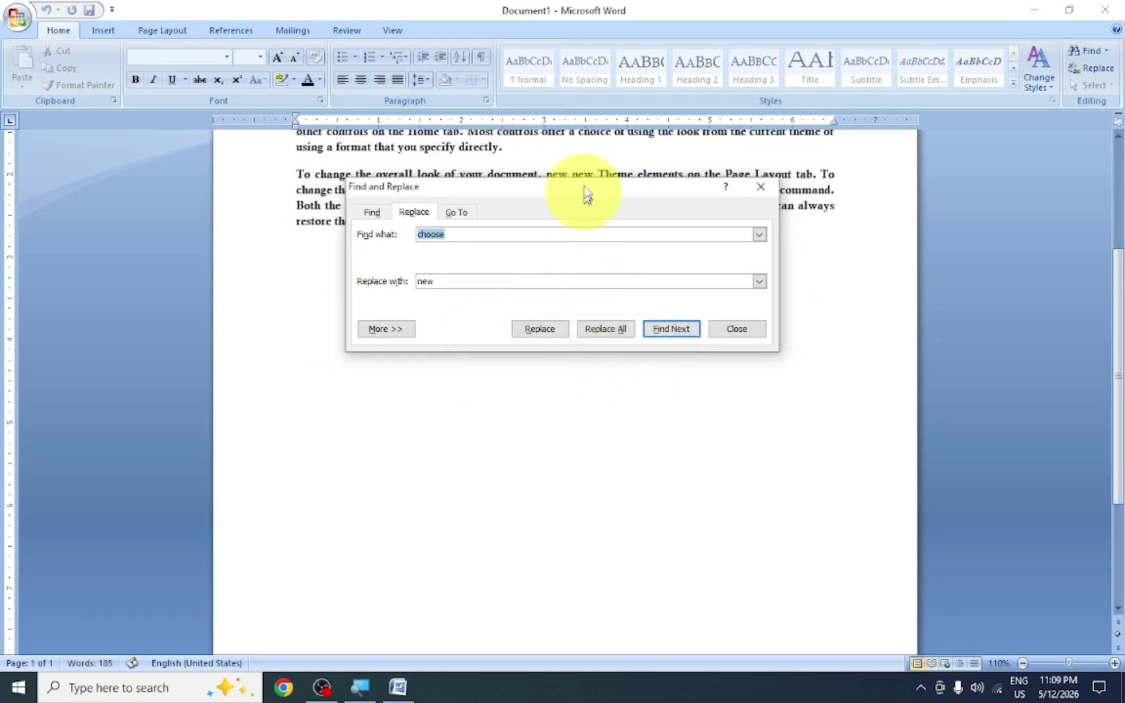
# Move the Find and Replace window lower to reveal the document text
pyautogui.moveTo(582, 192); pyautogui.dragTo(641, 381)
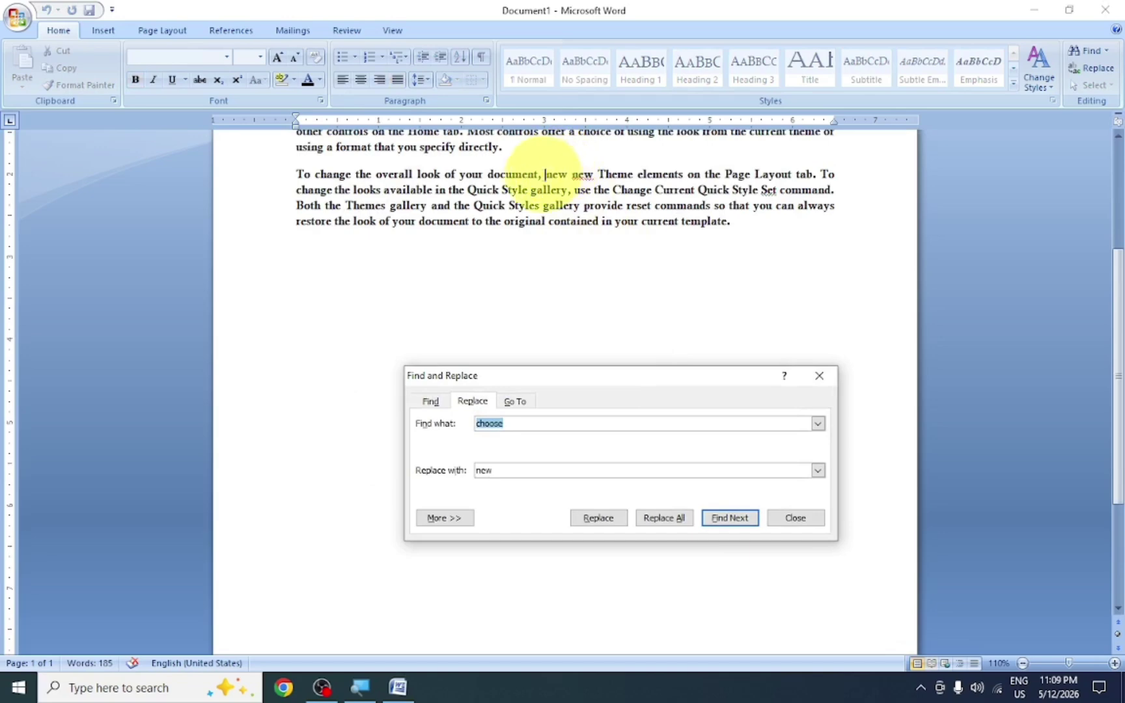
pyautogui.click(504, 150)
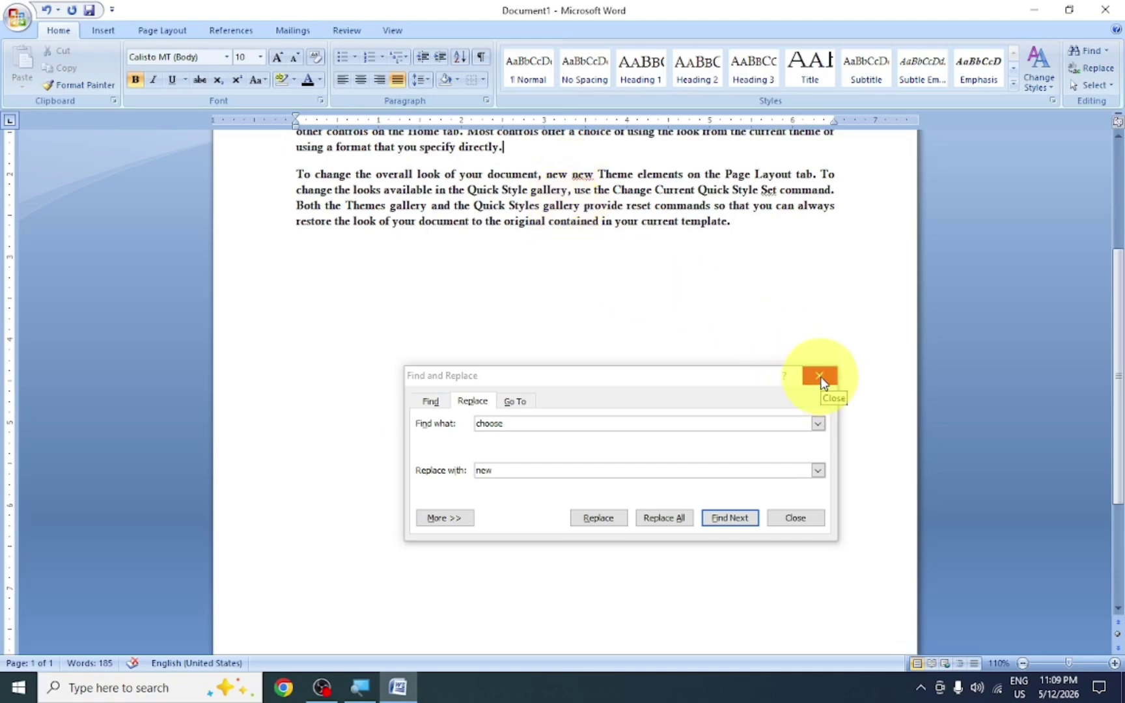
pyautogui.moveTo(671, 377); pyautogui.dragTo(789, 434)
# Go to line 5, the start of 'You can easily change', then close Find and Replace
pyautogui.scroll(3, 719, 239)
pyautogui.scroll(2, 719, 239)
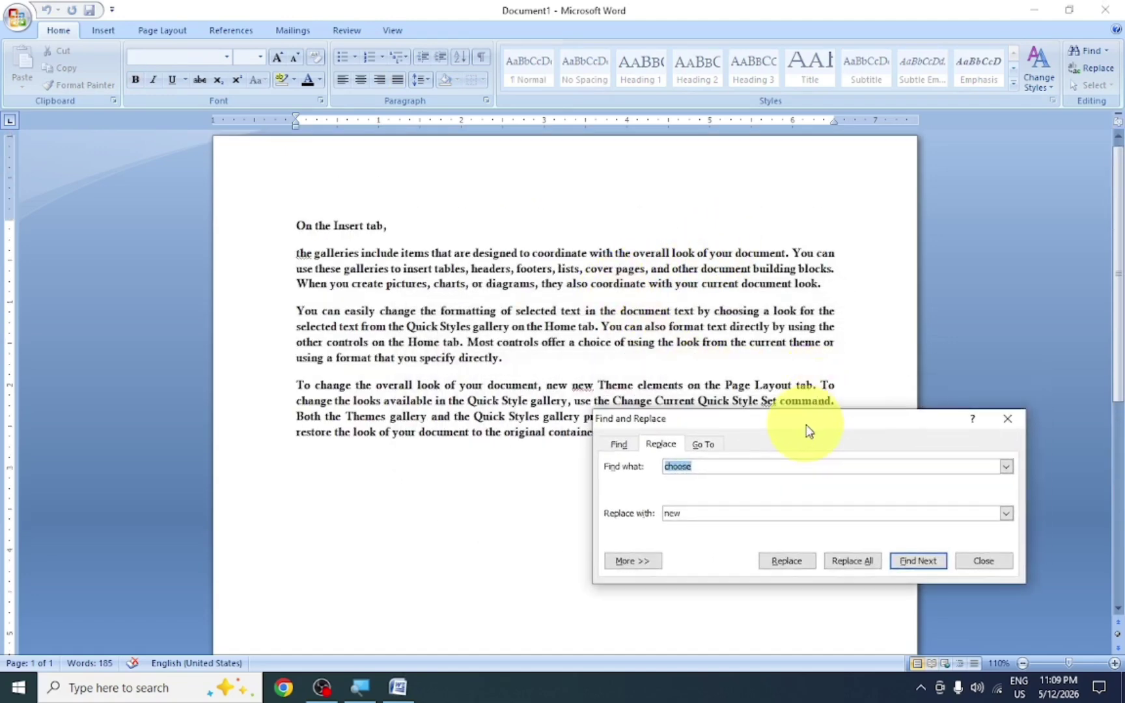
pyautogui.click(683, 448)
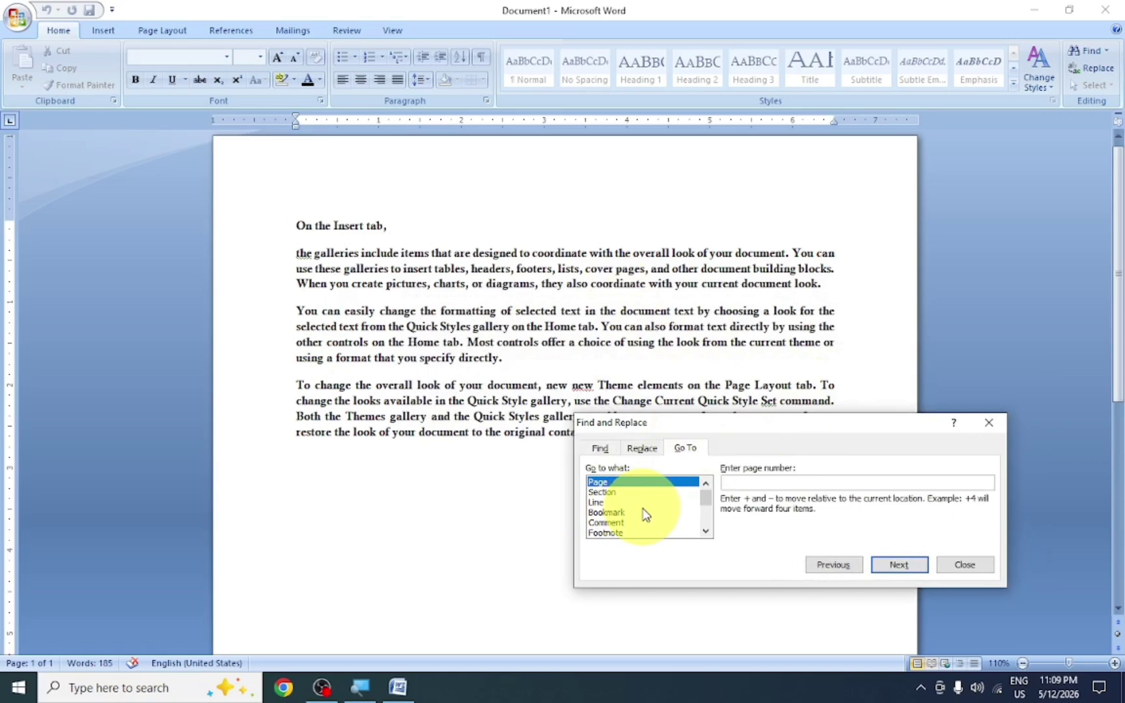
pyautogui.scroll(-1, 643, 524)
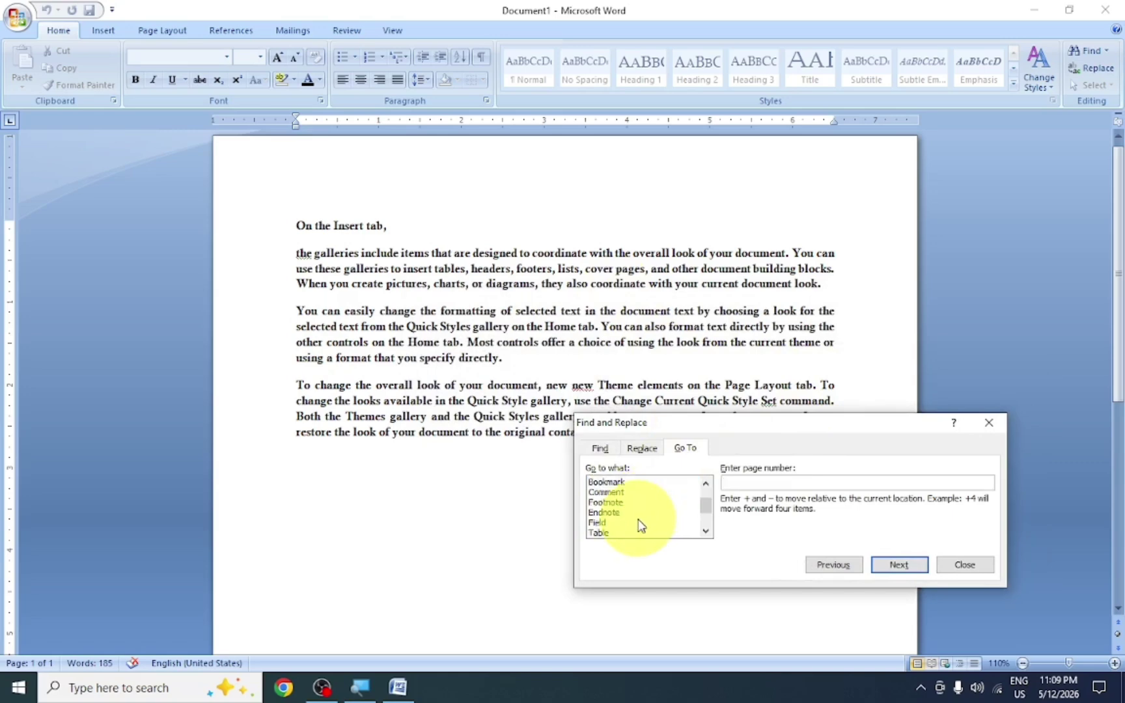
pyautogui.scroll(-2, 640, 523)
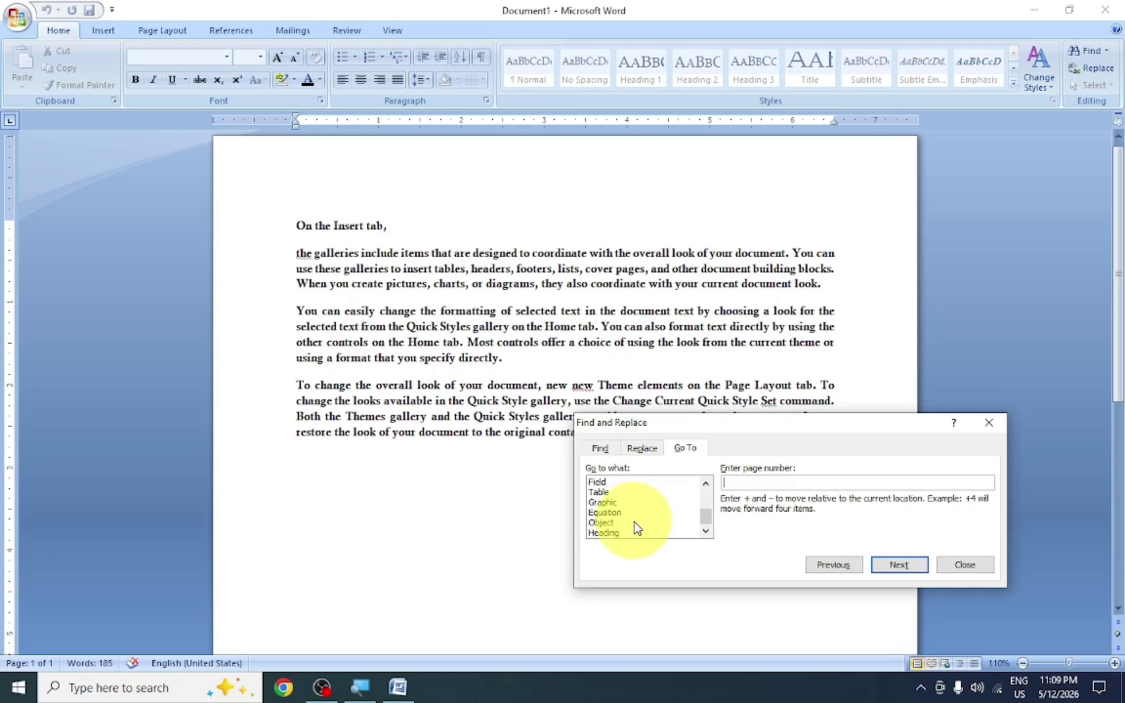
pyautogui.scroll(2, 636, 528)
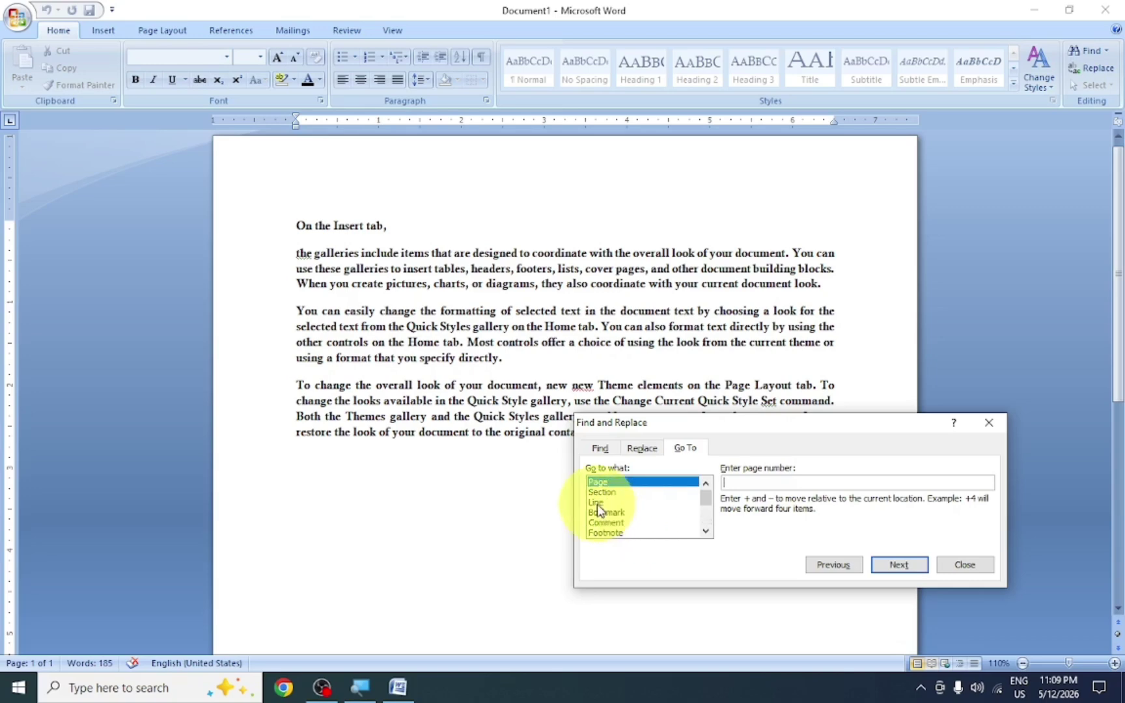
pyautogui.click(597, 504)
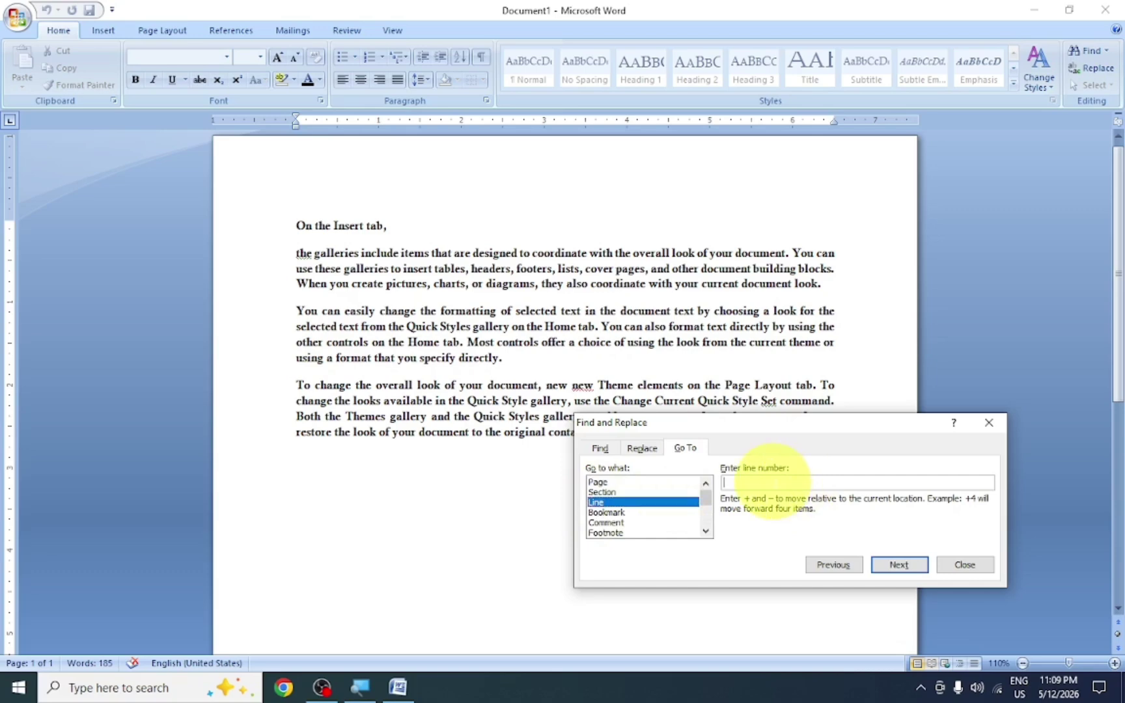
pyautogui.write('52')
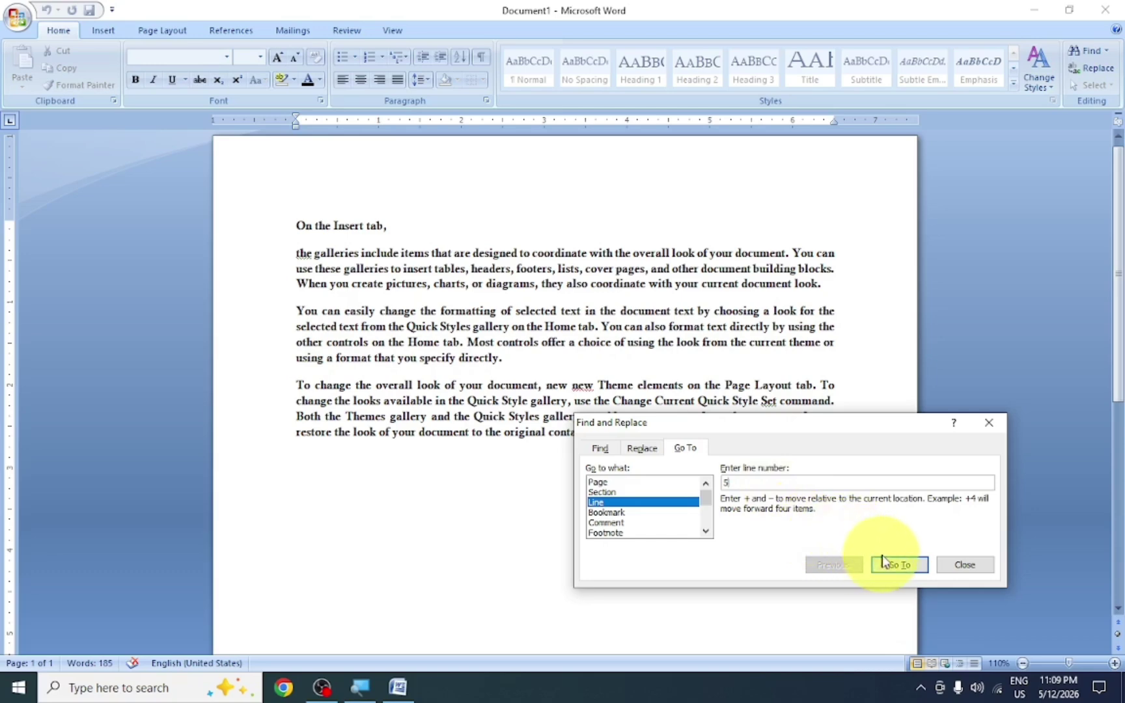
pyautogui.click(897, 566)
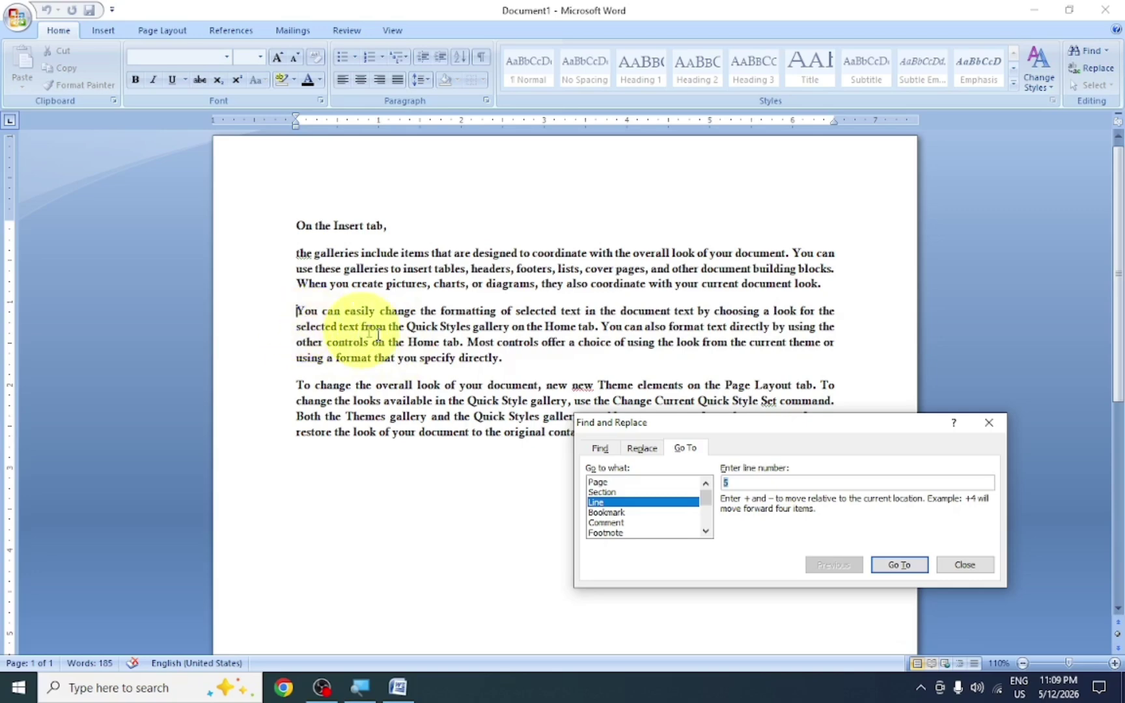
pyautogui.click(963, 565)
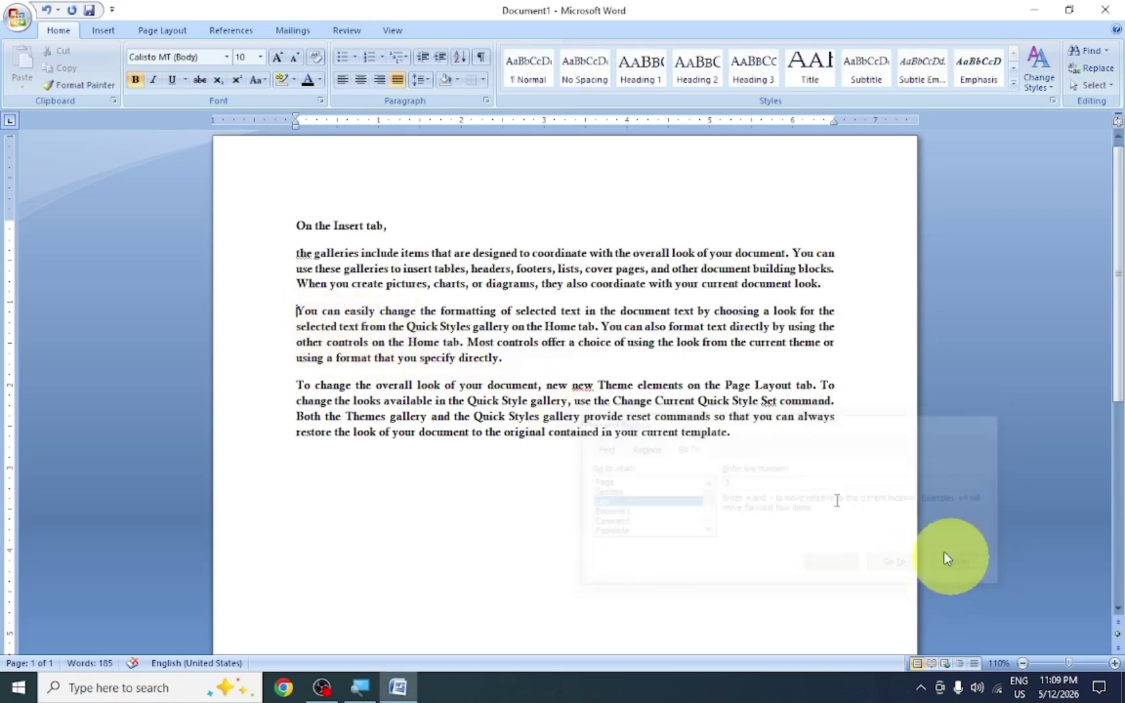
# Select the entire document with Editing > Select > Select All, then clear the selection
pyautogui.click(1098, 85)
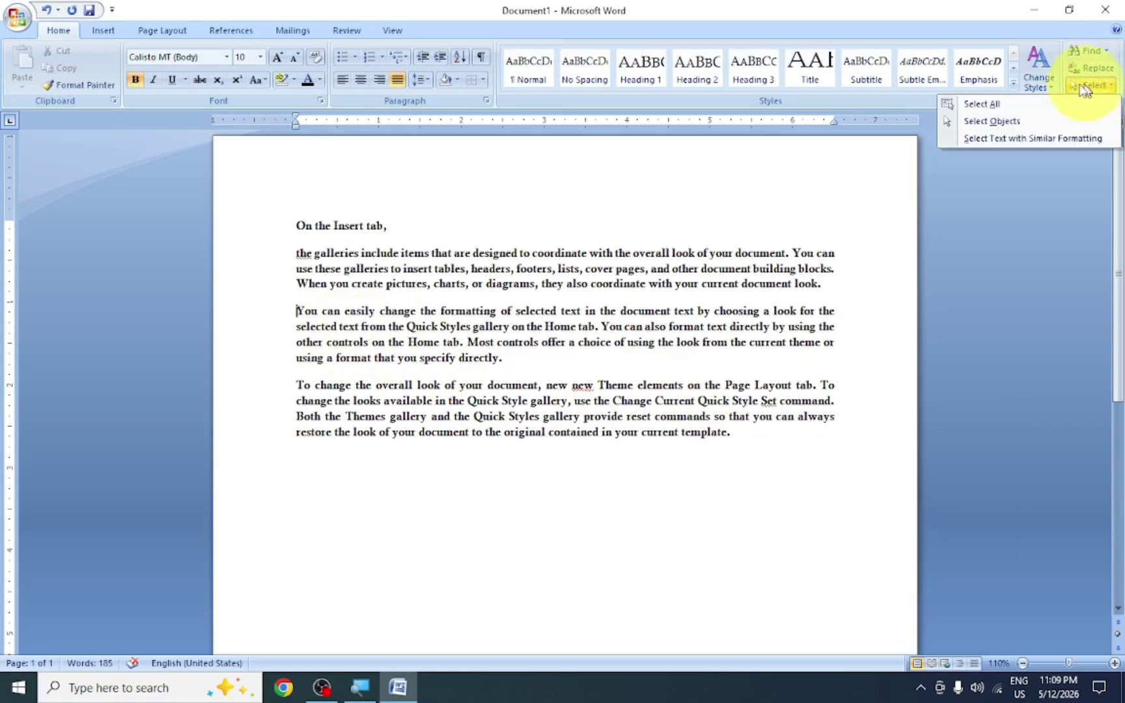
pyautogui.click(992, 106)
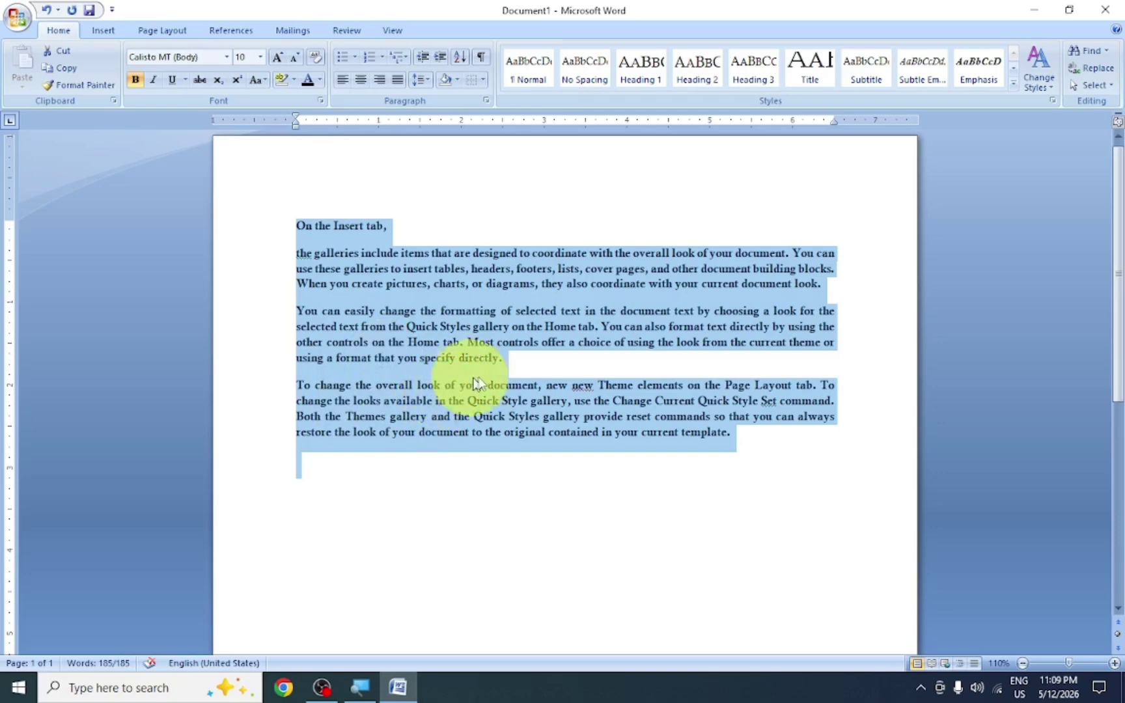
pyautogui.click(485, 358)
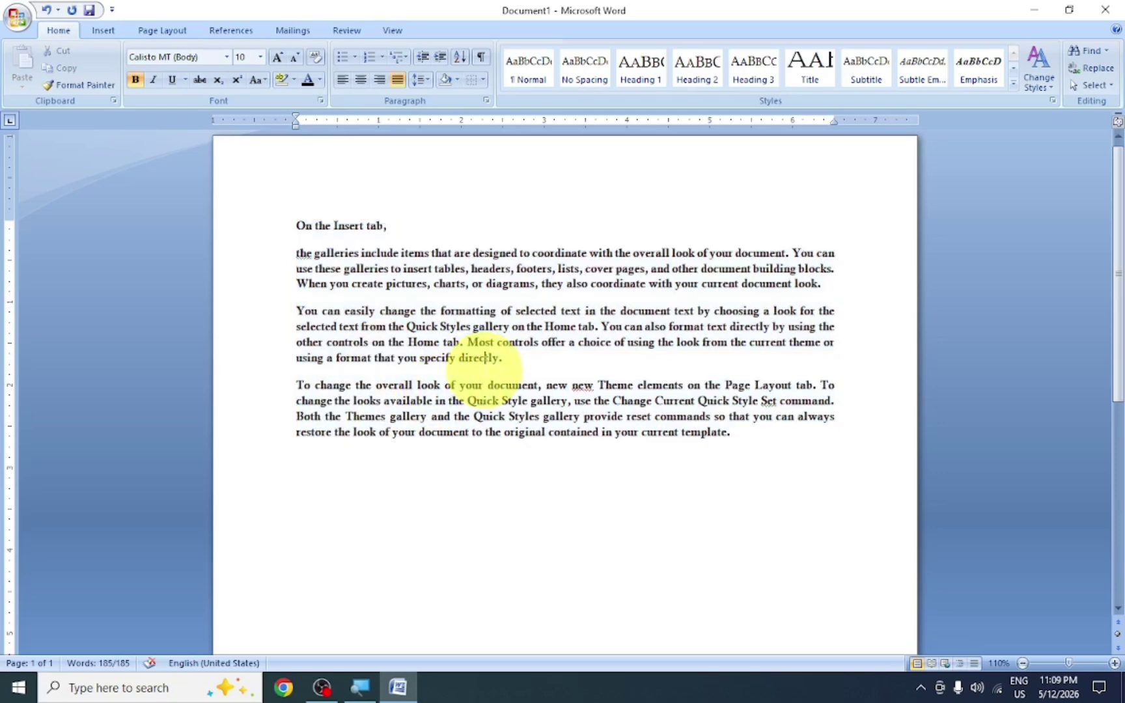
# Drag to select the first line, 'On the Insert tab'
pyautogui.click(1095, 91)
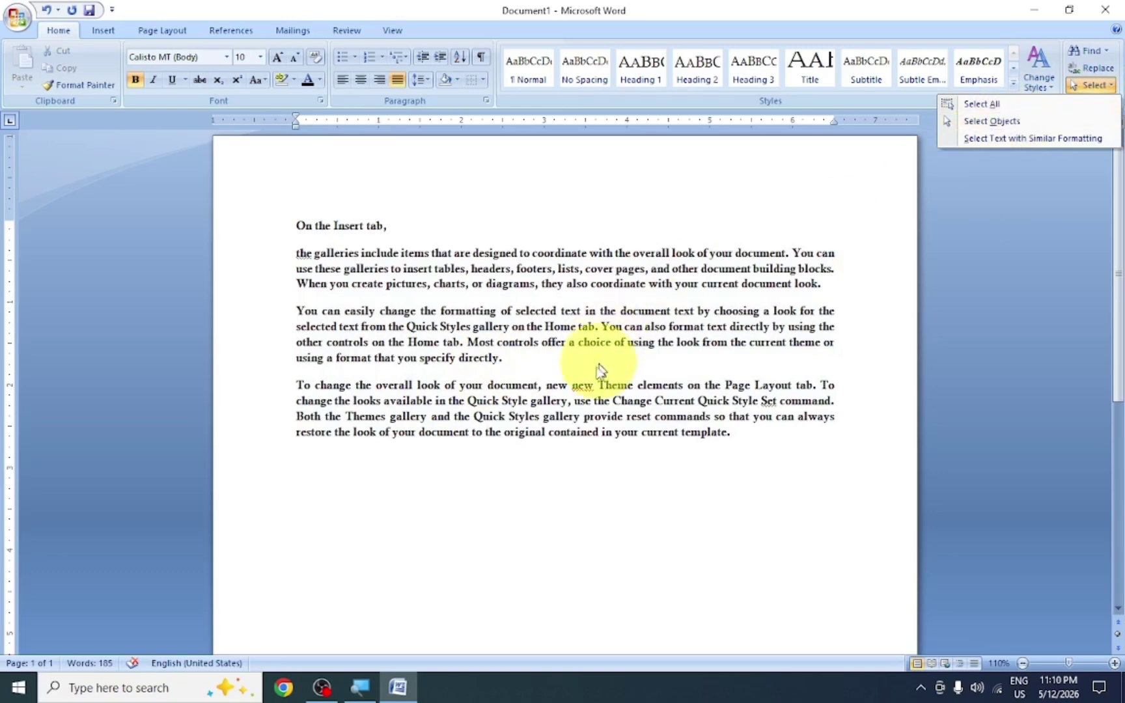
pyautogui.click(530, 319)
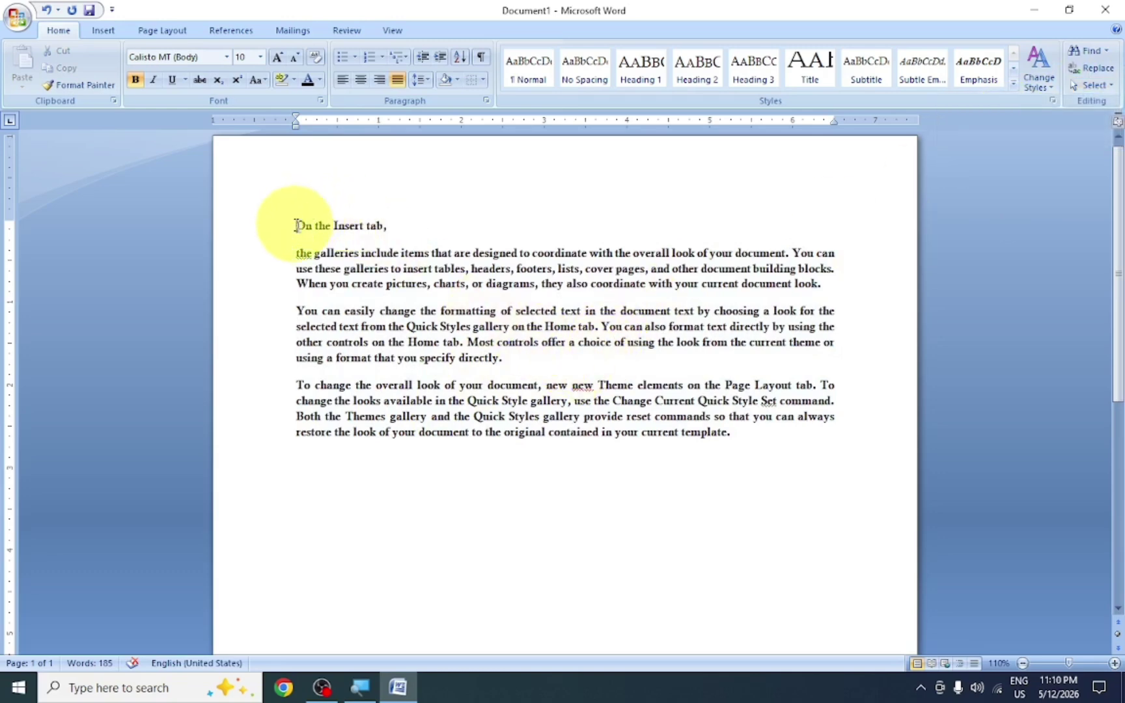
pyautogui.moveTo(296, 225); pyautogui.dragTo(384, 225)
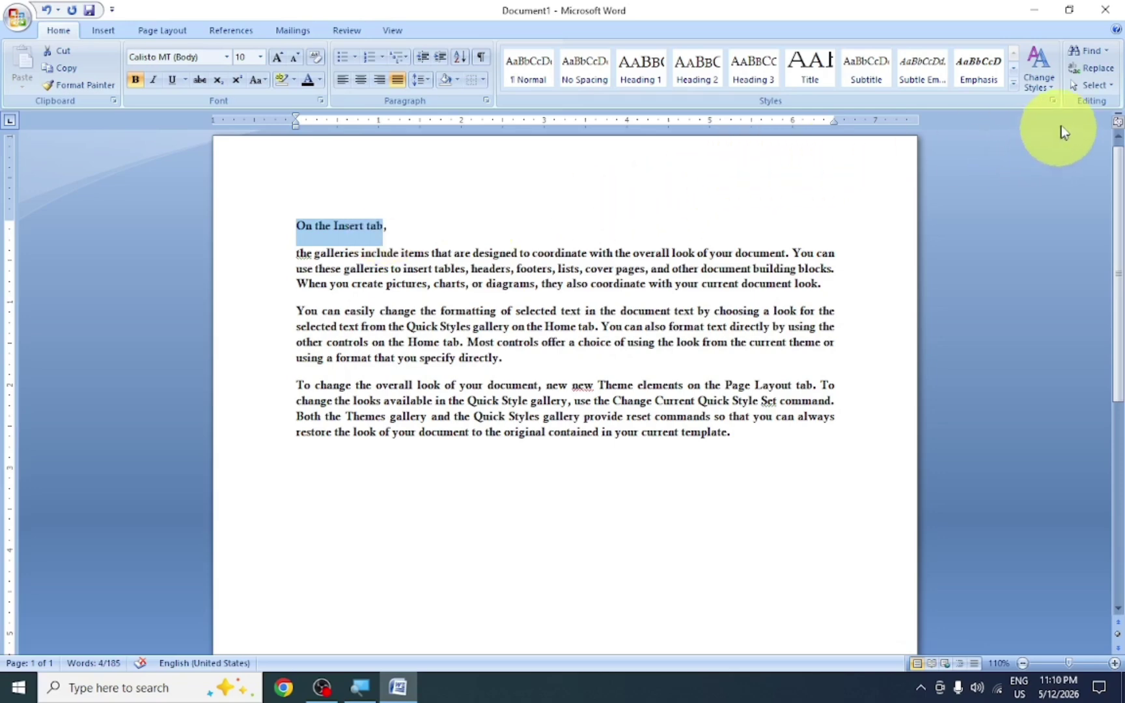
# Try Select Objects mode by boxing areas of the page, then turn it off
pyautogui.click(1083, 88)
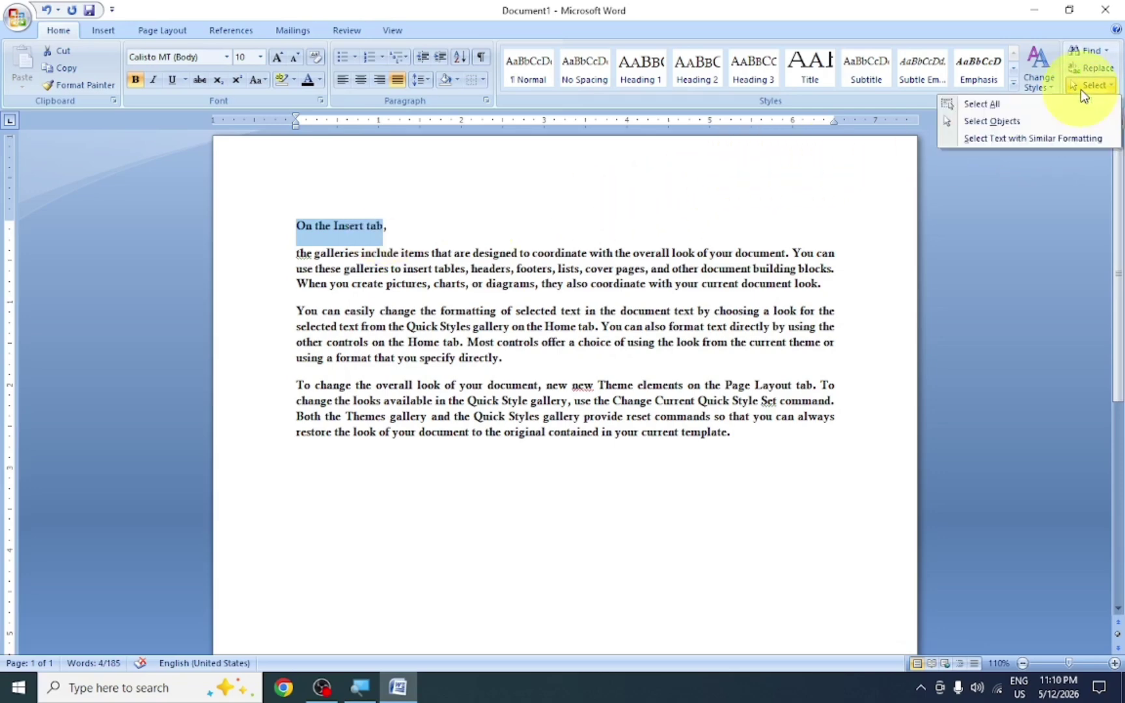
pyautogui.click(1003, 121)
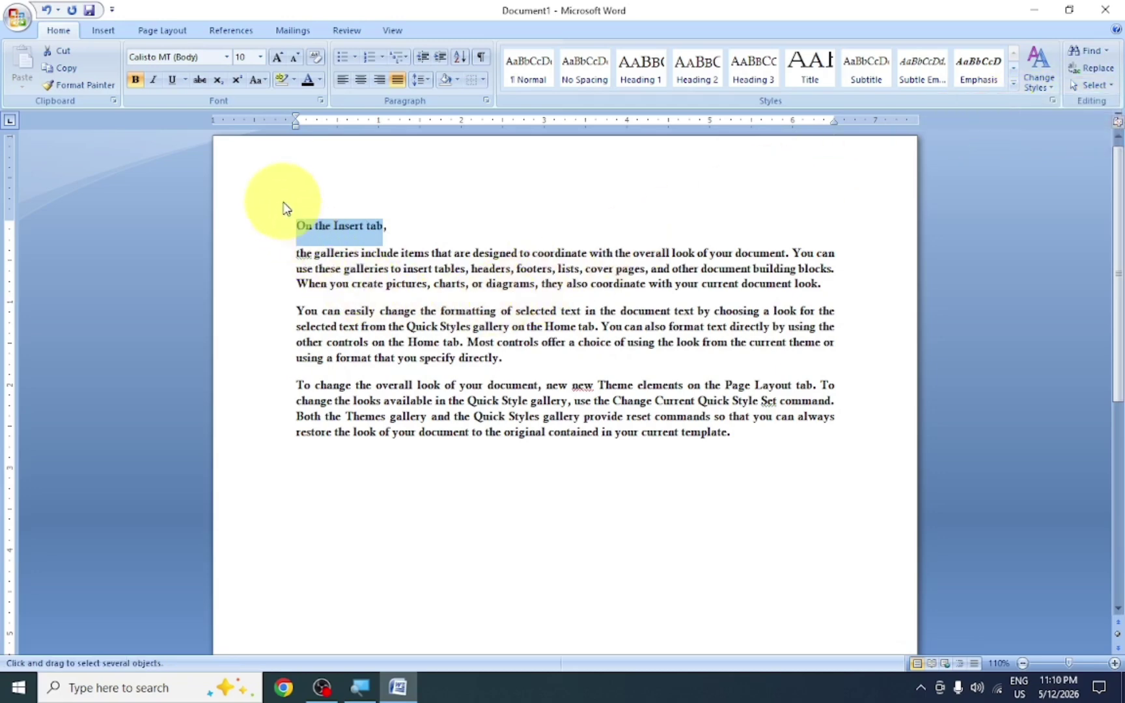
pyautogui.moveTo(431, 233); pyautogui.dragTo(695, 487)
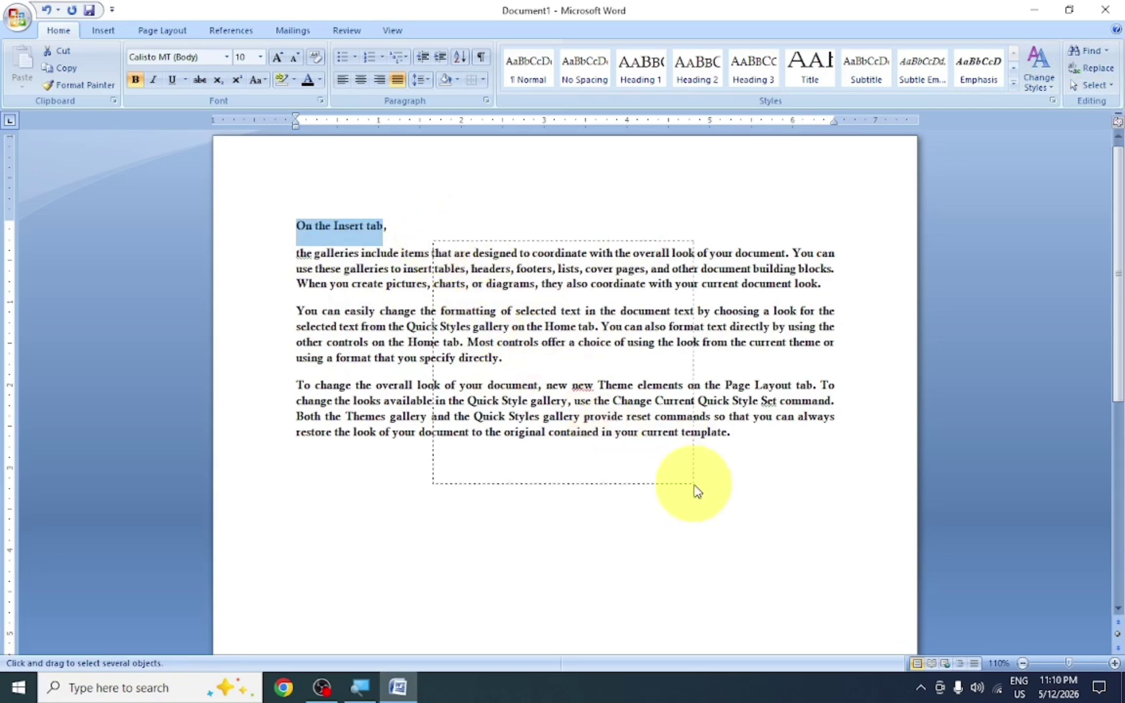
pyautogui.moveTo(319, 232); pyautogui.dragTo(619, 462)
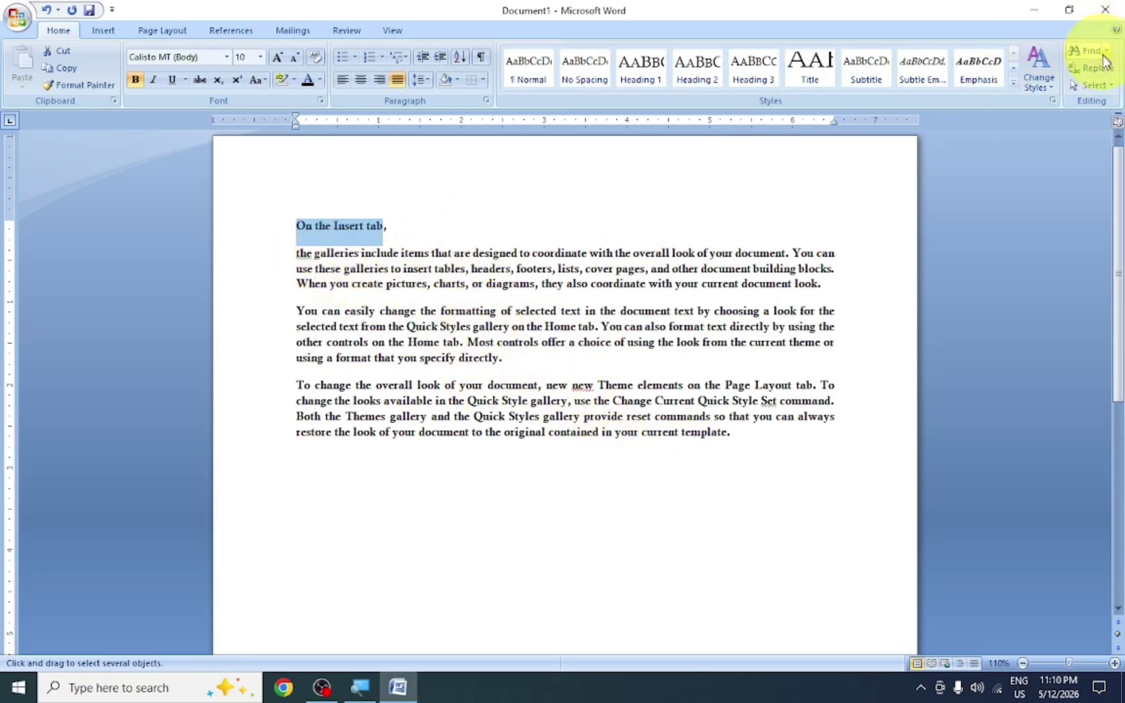
pyautogui.click(1096, 85)
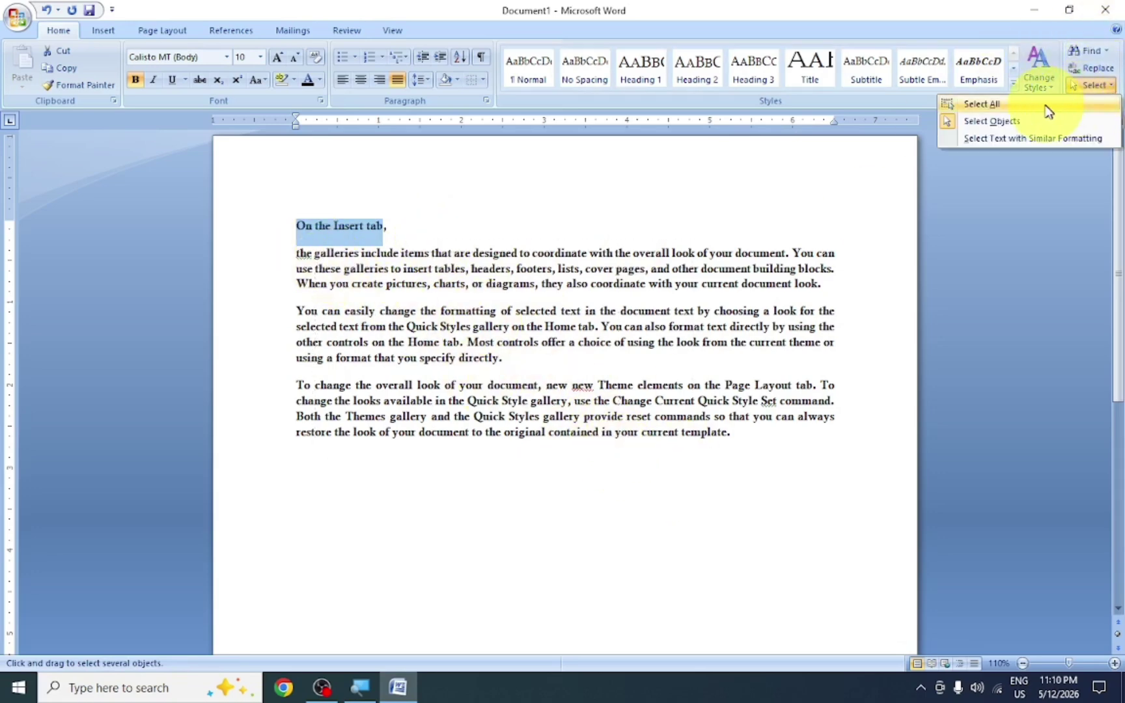
pyautogui.click(999, 121)
# Drag from the first line to the end to highlight all the text
pyautogui.click(459, 290)
pyautogui.moveTo(290, 222); pyautogui.dragTo(701, 435)
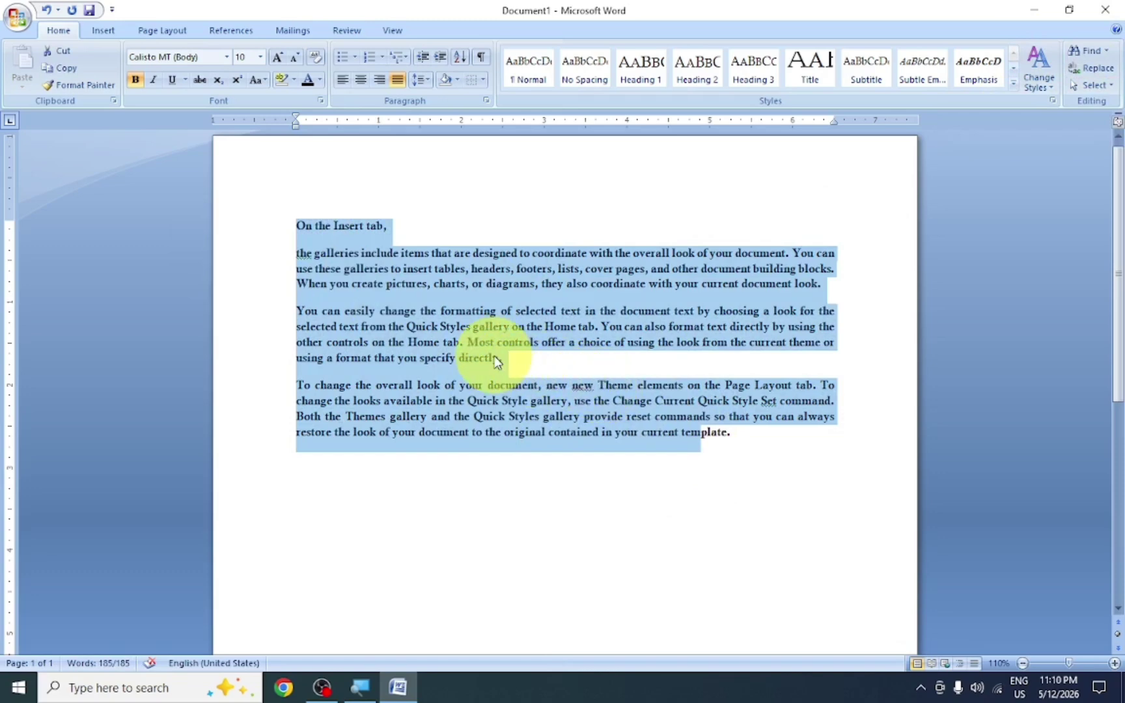
pyautogui.click(1092, 85)
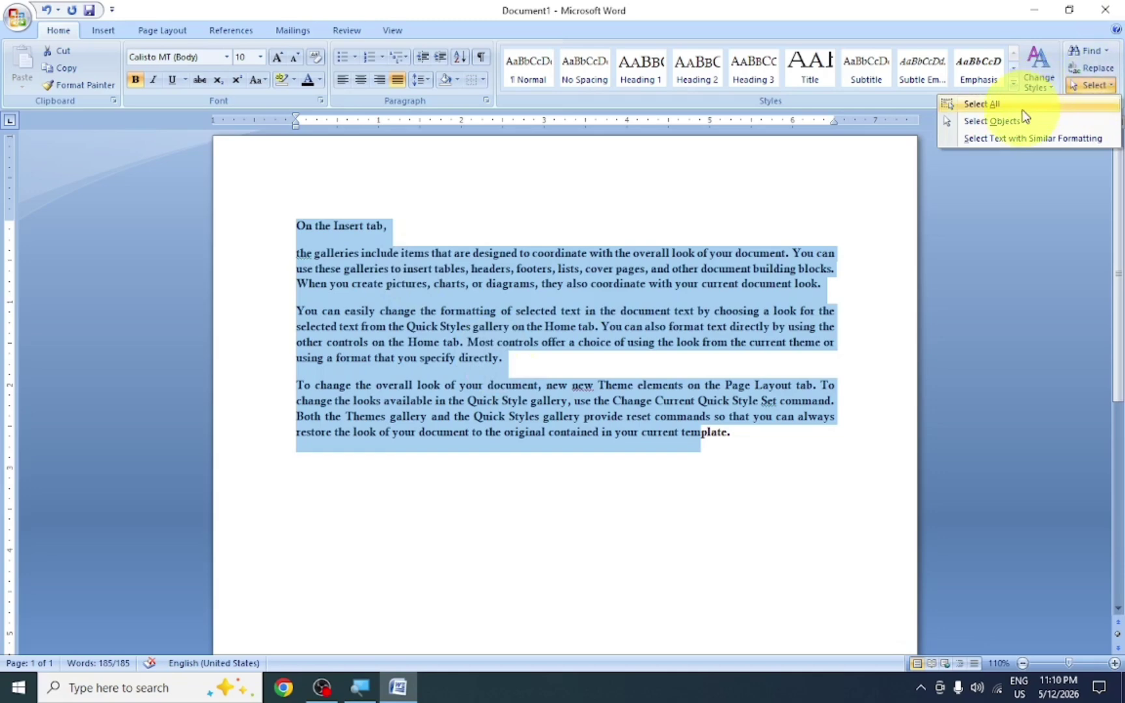
pyautogui.click(620, 319)
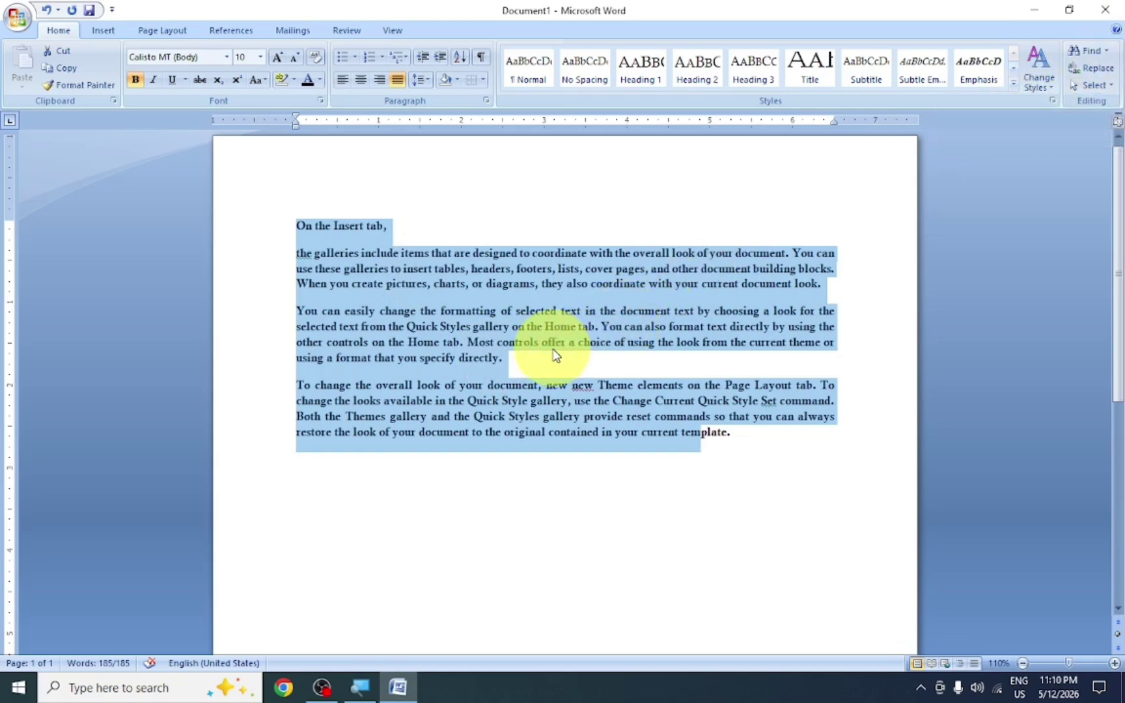